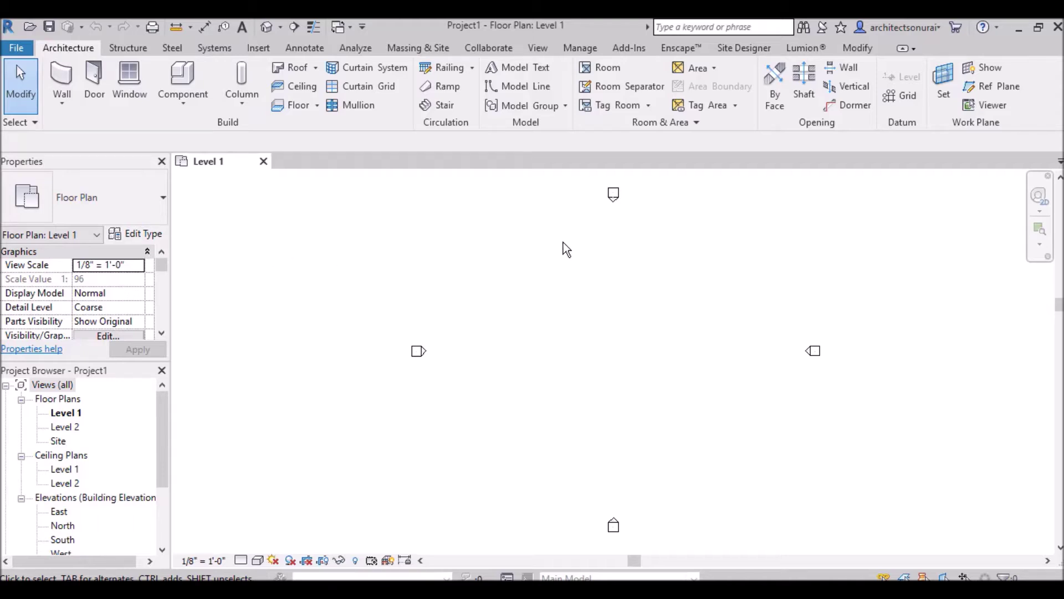
# Step: Draw a closed eight-segment loop of Generic - 8" architectural walls 20' high on Level 1, starting with a wall about 28' long
pyautogui.click(56, 110)
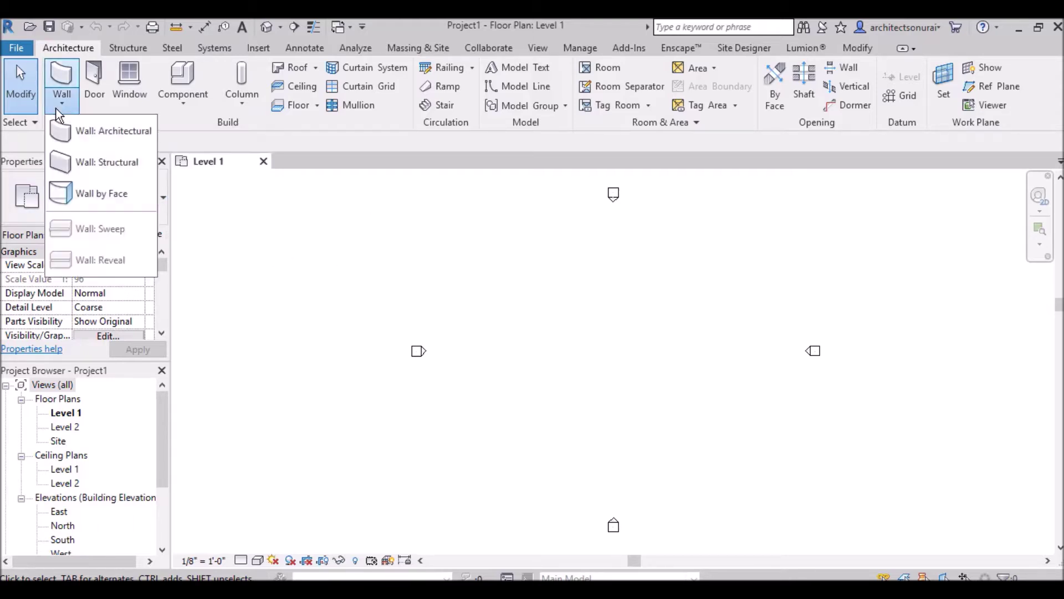
pyautogui.click(81, 131)
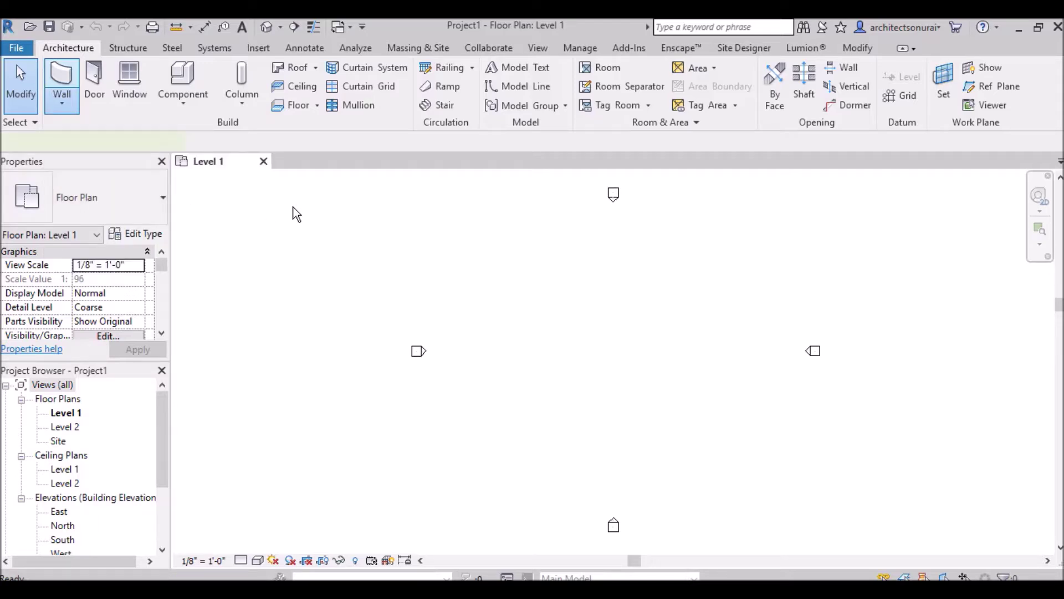
pyautogui.click(543, 398)
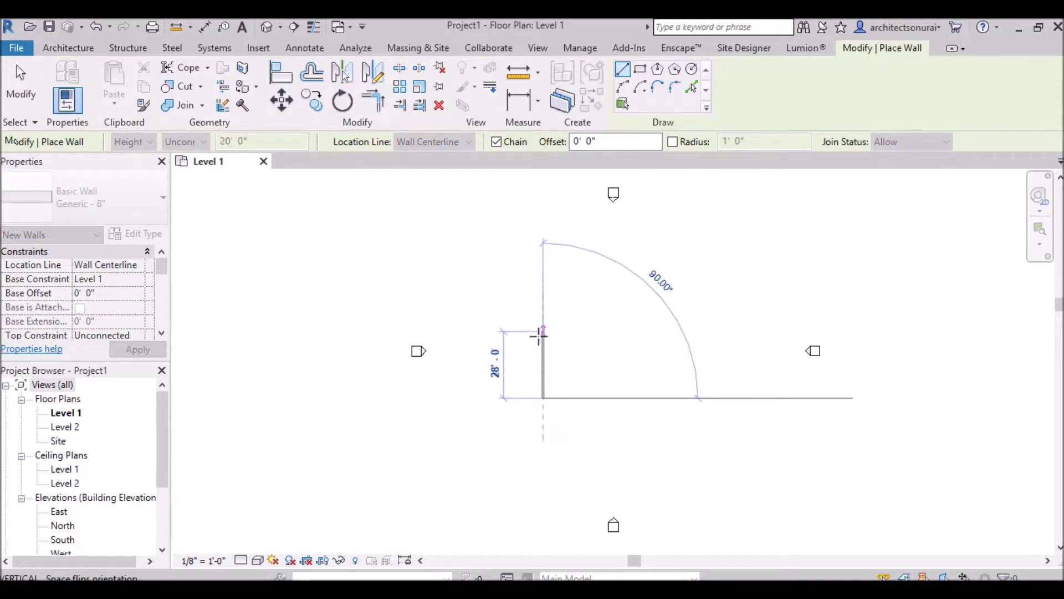
pyautogui.click(615, 338)
pyautogui.click(638, 346)
pyautogui.click(637, 378)
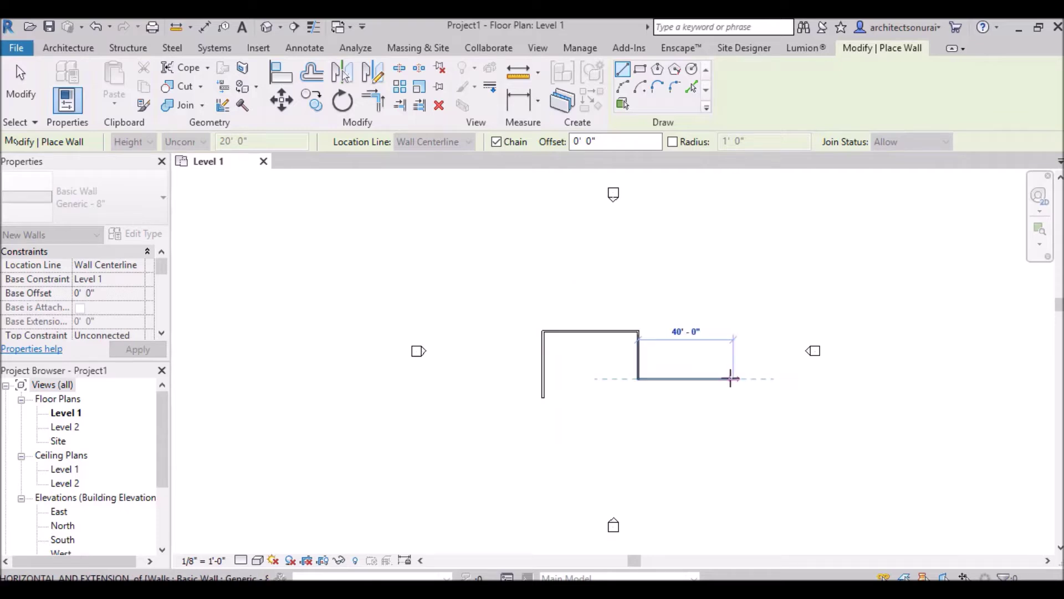
pyautogui.click(732, 379)
pyautogui.click(731, 426)
pyautogui.click(564, 426)
pyautogui.scroll(4, 563, 394)
pyautogui.click(512, 396)
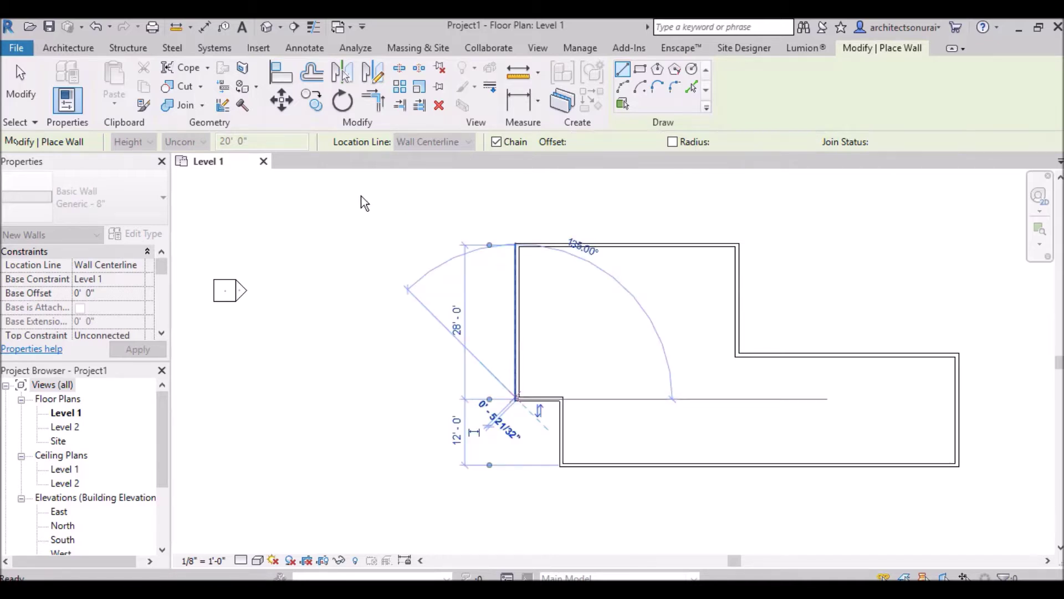
pyautogui.press('Escape')
pyautogui.press('Escape')
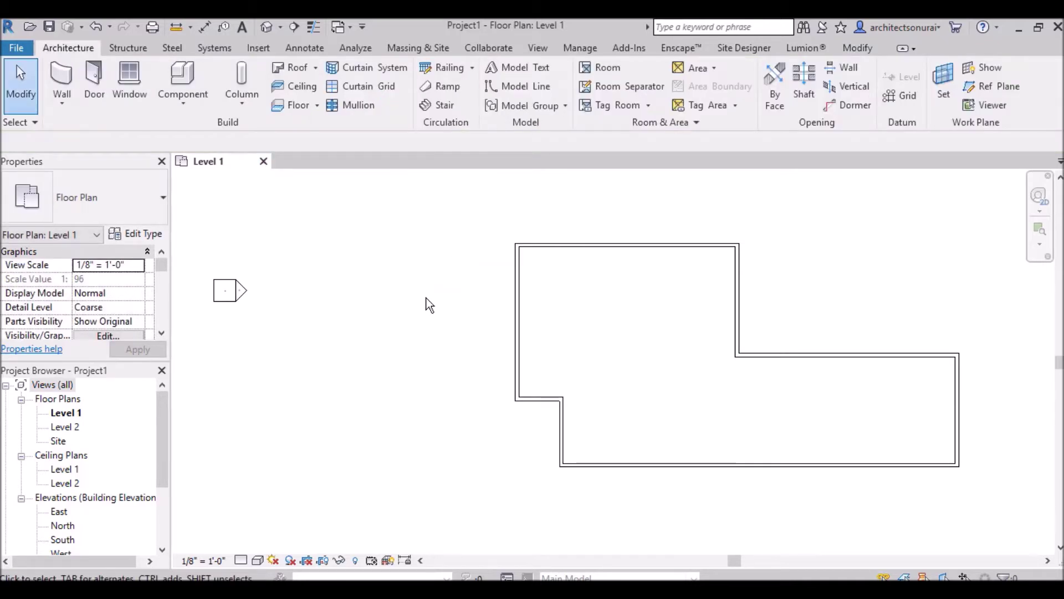
# Step: Open the default 3D view and switch its visual style so that the wall surfaces are shaded
pyautogui.click(536, 49)
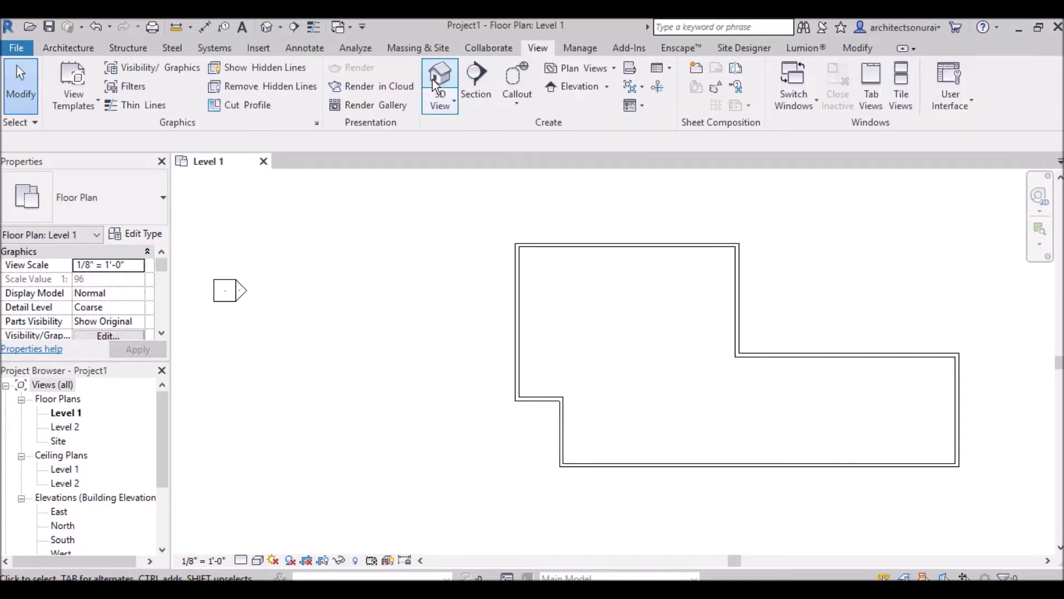
pyautogui.click(437, 83)
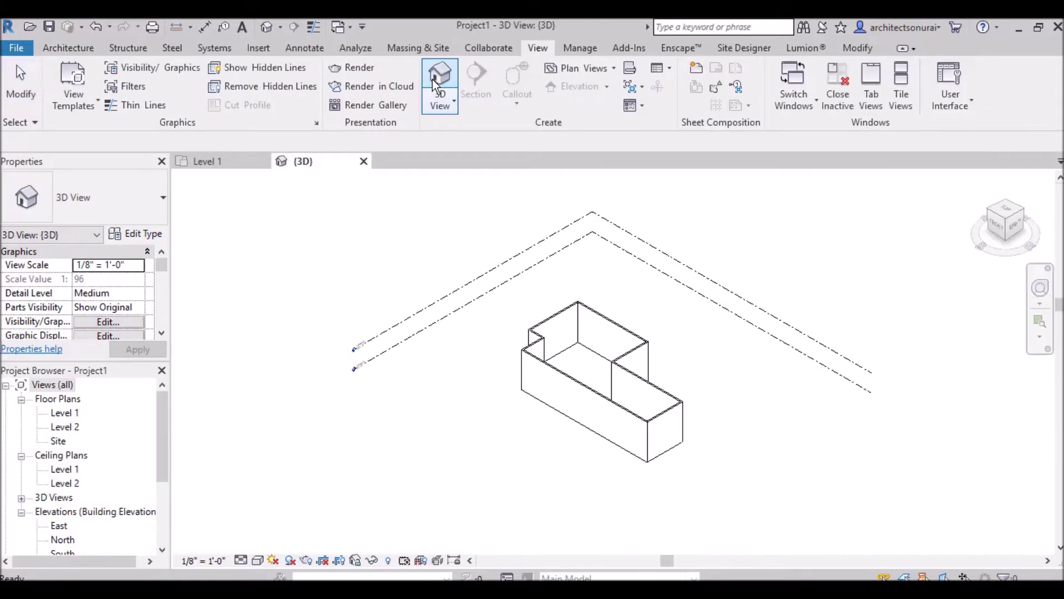
pyautogui.scroll(4, 628, 438)
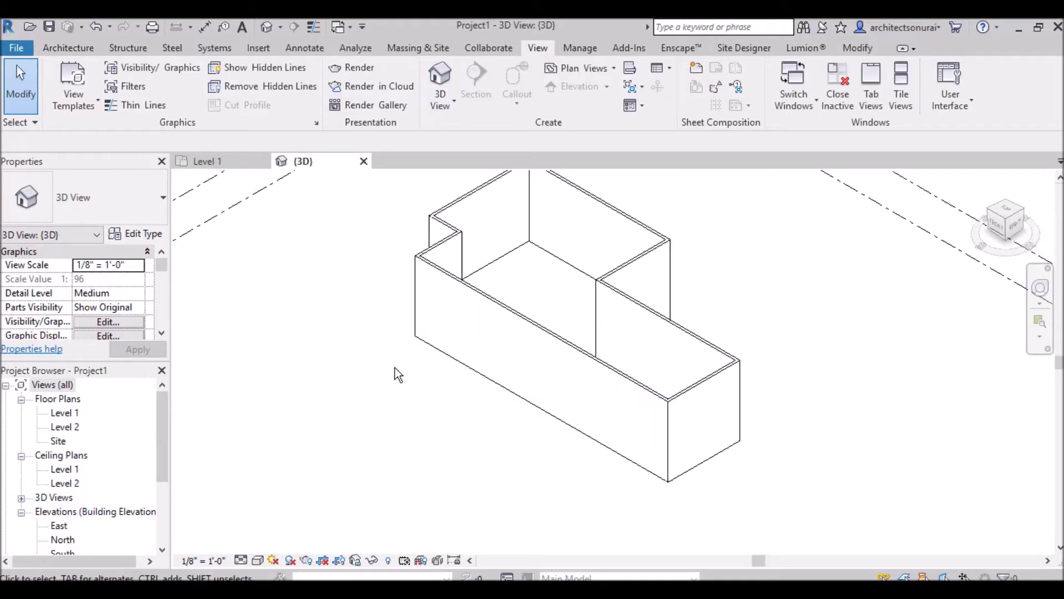
pyautogui.click(258, 561)
pyautogui.click(285, 527)
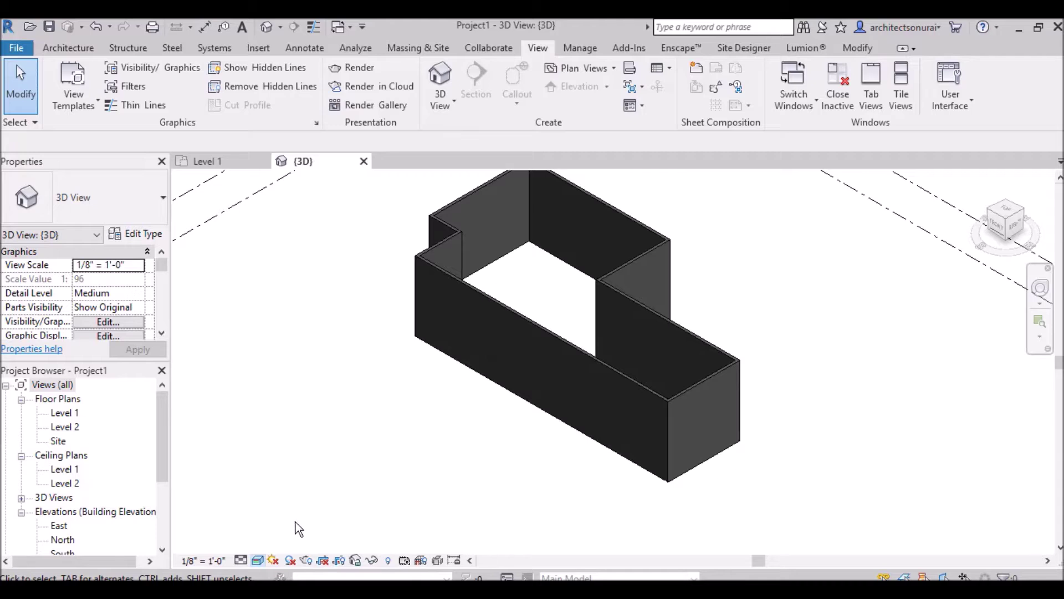
# Step: Compare the wall height with the Level 1 and Level 2 lines up close and from the front, and restore the home view
pyautogui.scroll(-2, 907, 418)
pyautogui.scroll(3, 382, 299)
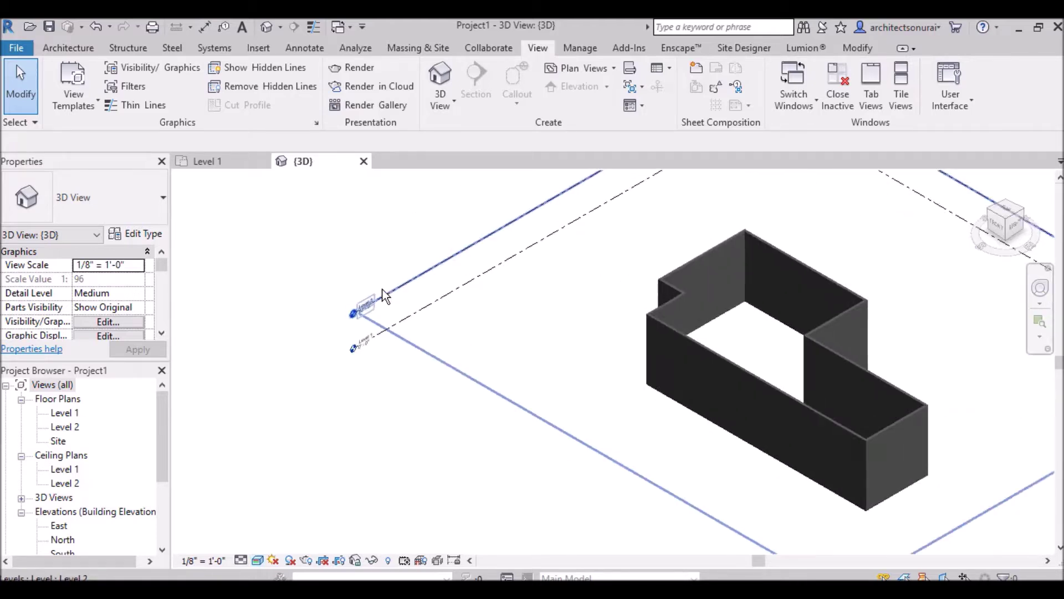
pyautogui.scroll(1, 386, 296)
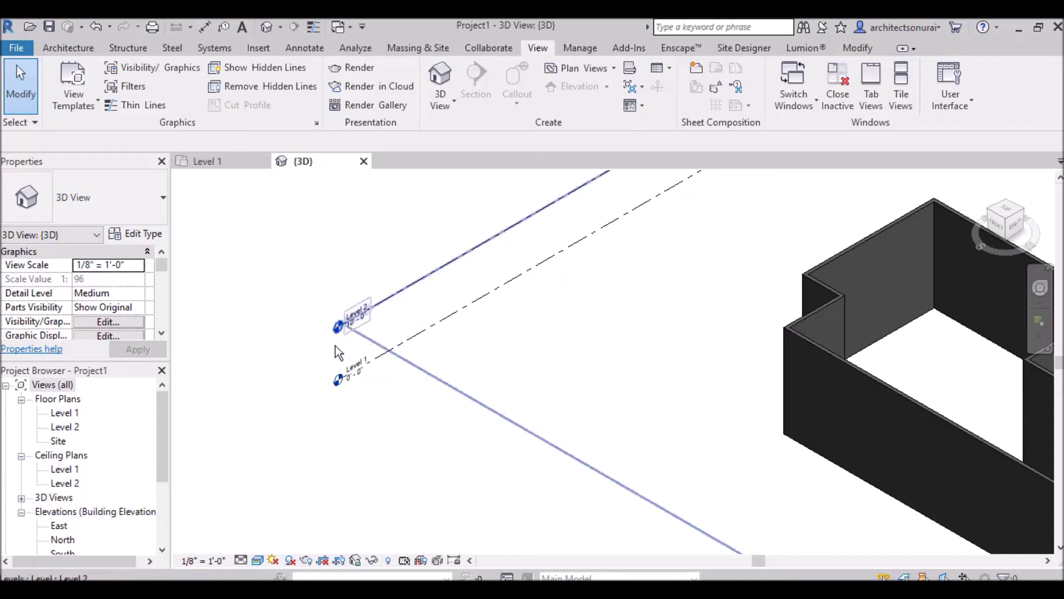
pyautogui.scroll(-2, 348, 347)
pyautogui.scroll(-3, 347, 348)
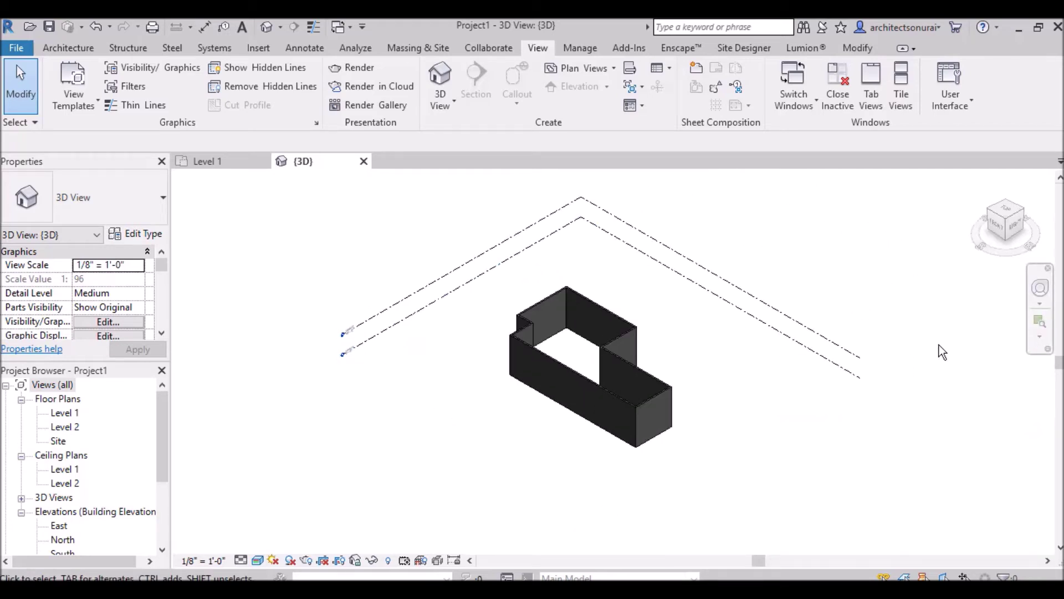
pyautogui.click(997, 231)
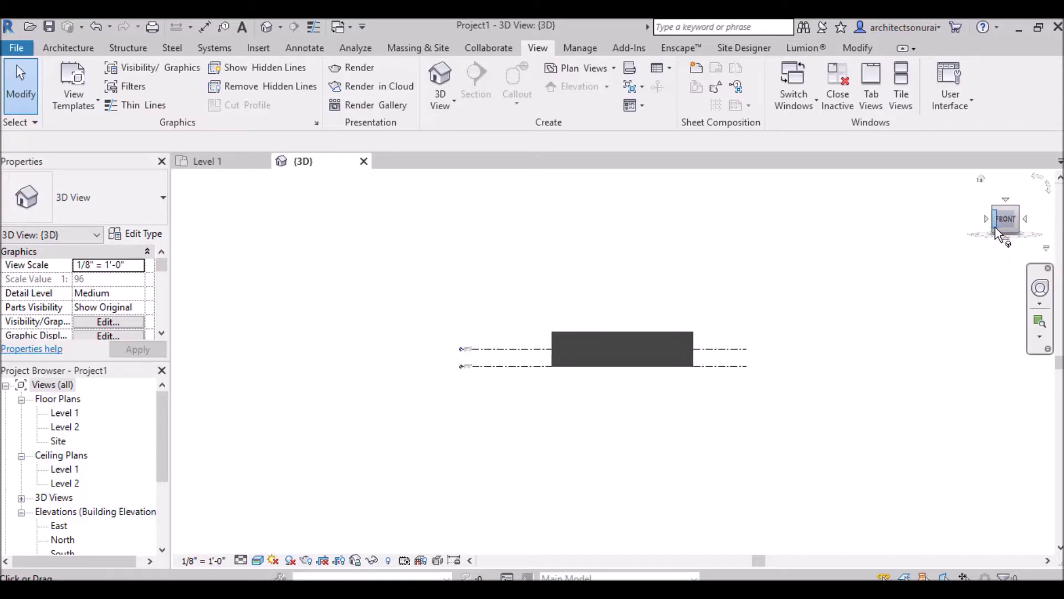
pyautogui.scroll(3, 547, 363)
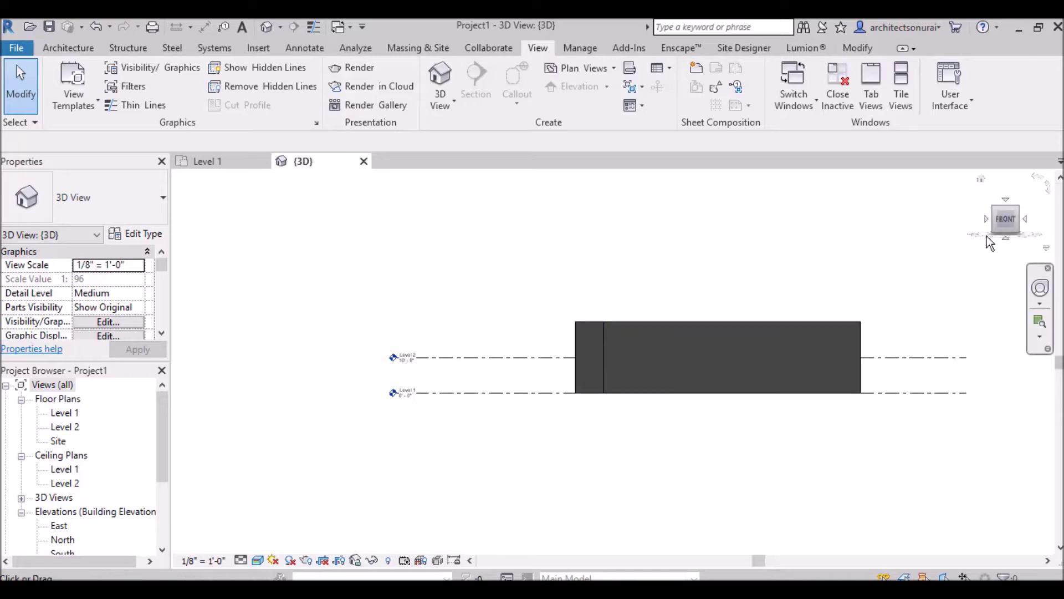
pyautogui.click(981, 180)
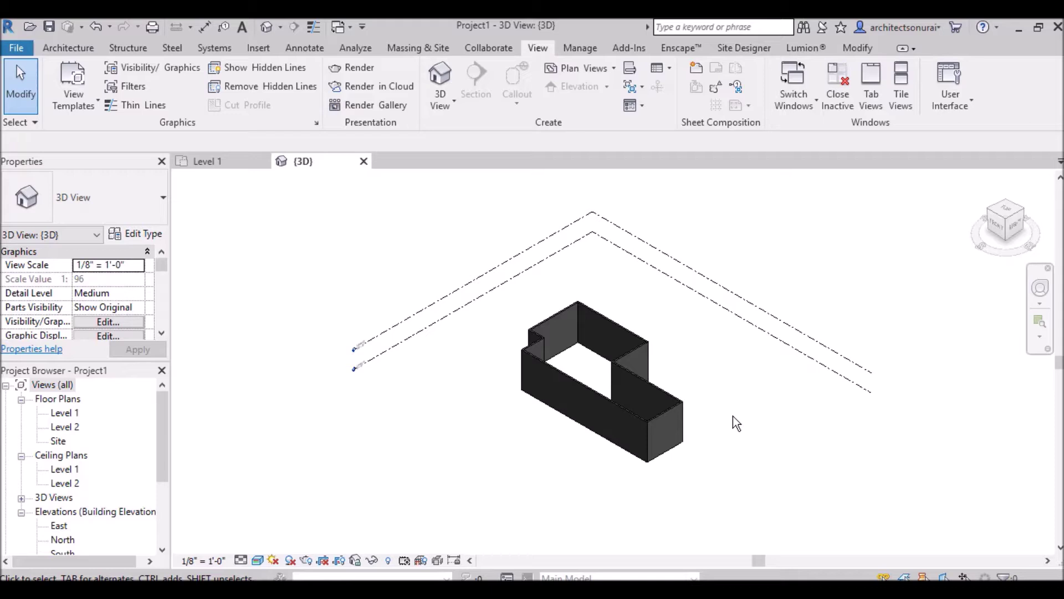
# Step: Select the whole chain of connected walls and set their unconnected height to 10'
pyautogui.scroll(2, 638, 430)
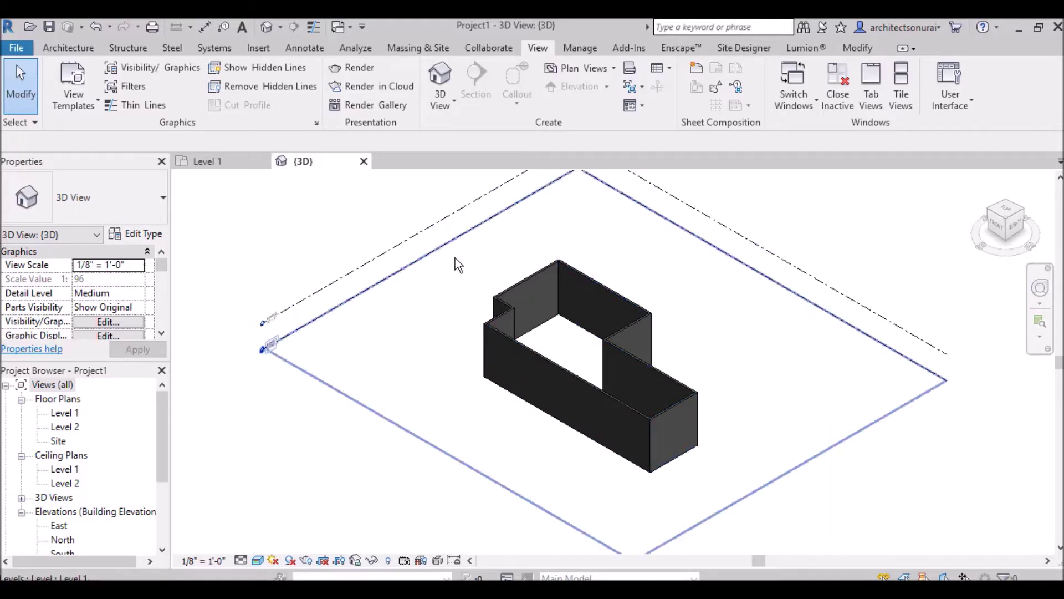
pyautogui.press('Tab')
pyautogui.click(516, 369)
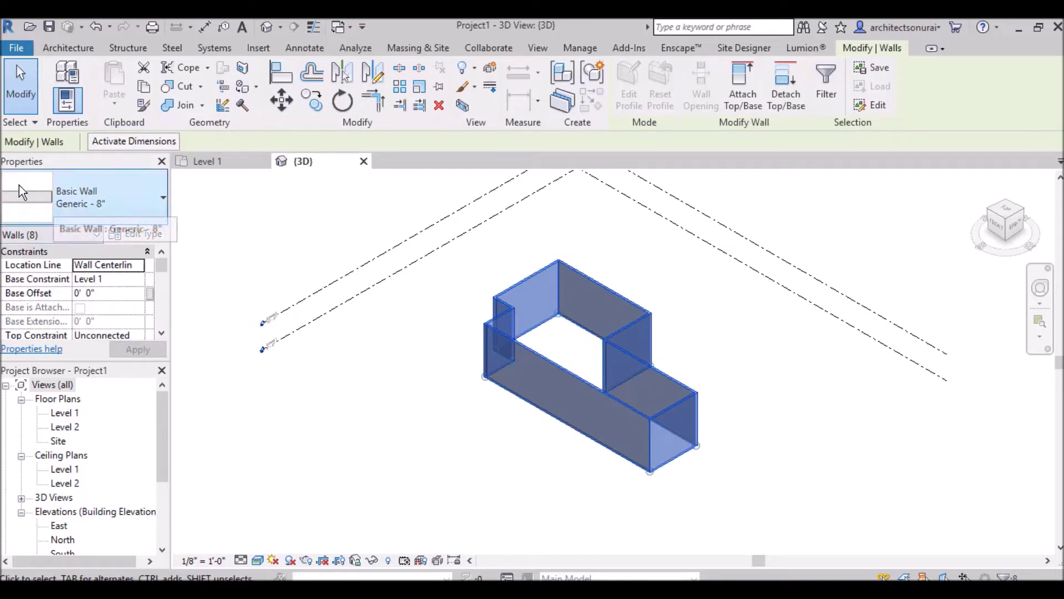
pyautogui.scroll(-1, 104, 294)
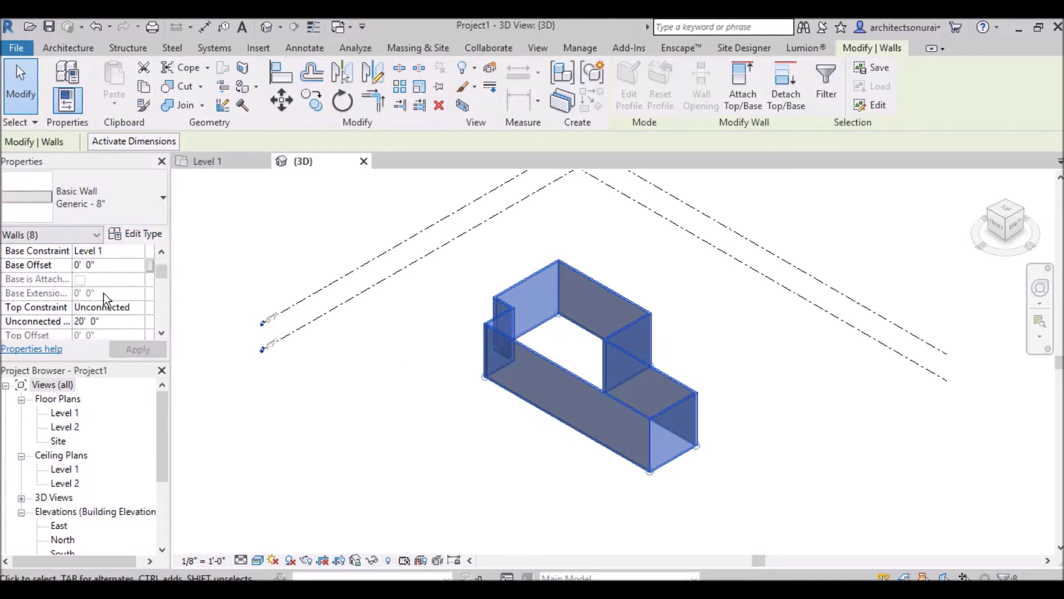
pyautogui.click(113, 322)
pyautogui.write("10'")
pyautogui.click(126, 351)
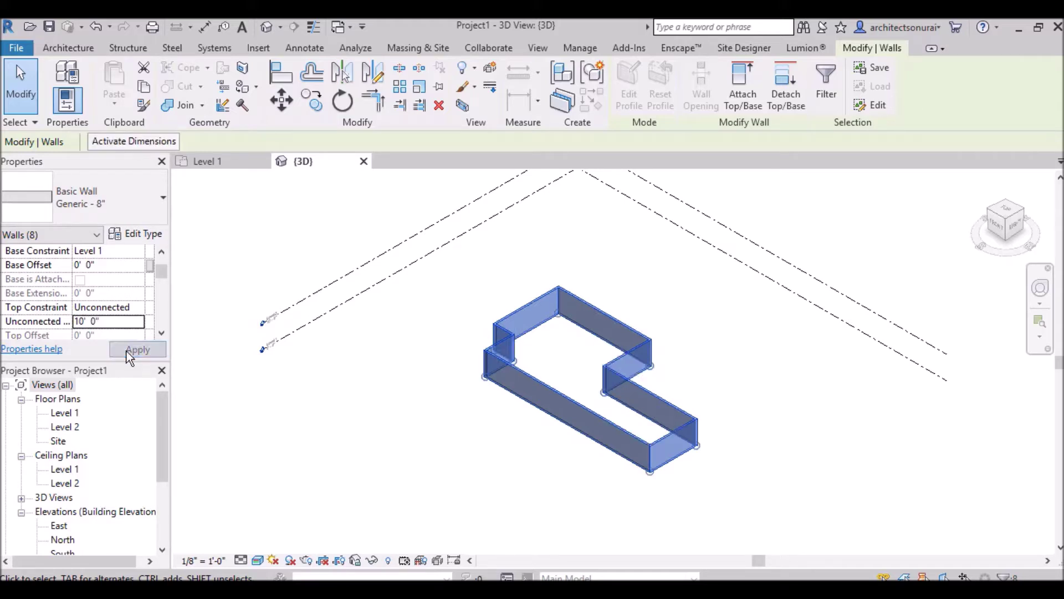
pyautogui.click(636, 546)
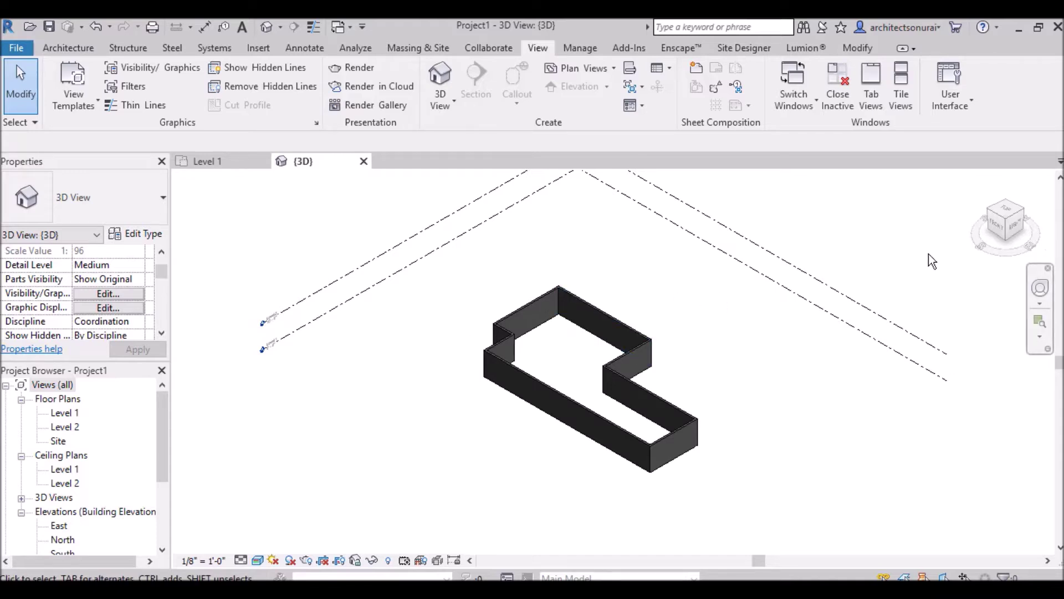
# Step: Select all eight walls in the 3D view and delete them
pyautogui.moveTo(1018, 233)
pyautogui.mouseDown()
pyautogui.moveTo(998, 279)
pyautogui.moveTo(796, 464)
pyautogui.mouseUp()
pyautogui.moveTo(808, 499); pyautogui.dragTo(473, 317)
pyautogui.click(537, 48)
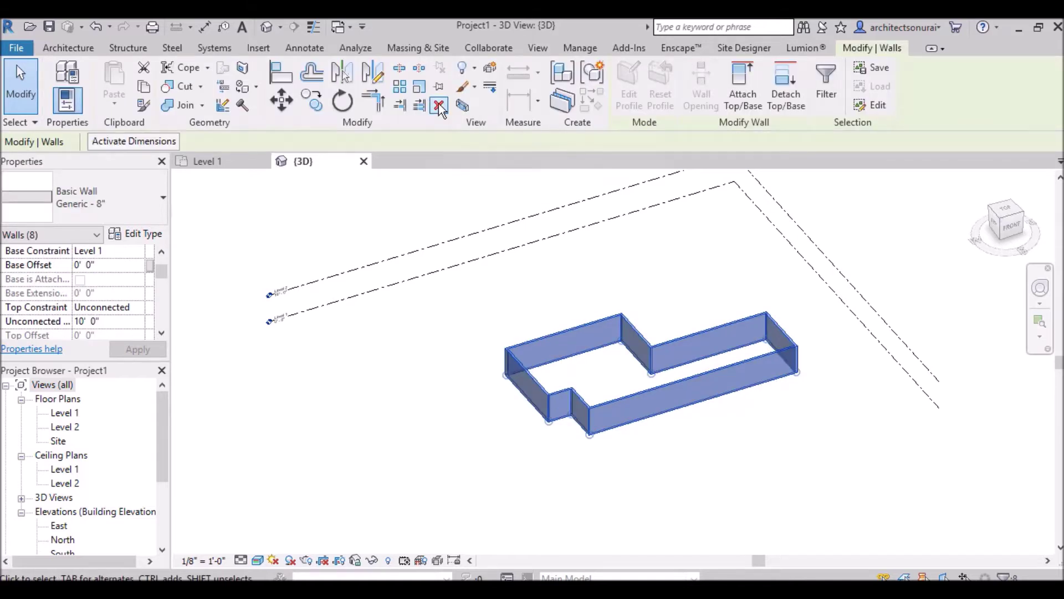
pyautogui.press('Delete')
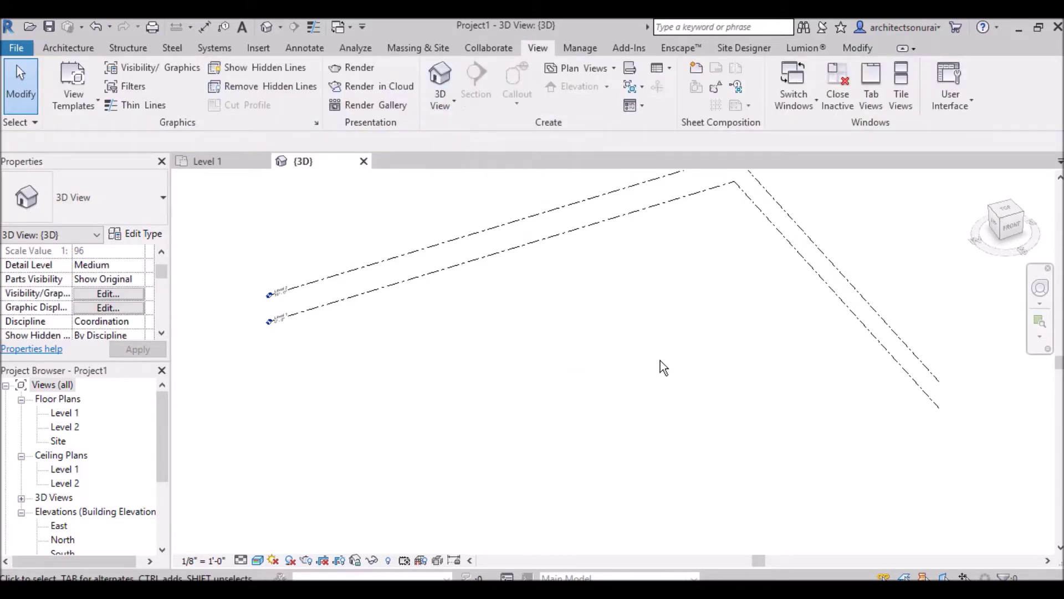
# Step: Draw one horizontal Generic - 8" architectural wall about 28' long with a 6' unconnected height on the Level 1 floor plan
pyautogui.doubleClick(69, 412)
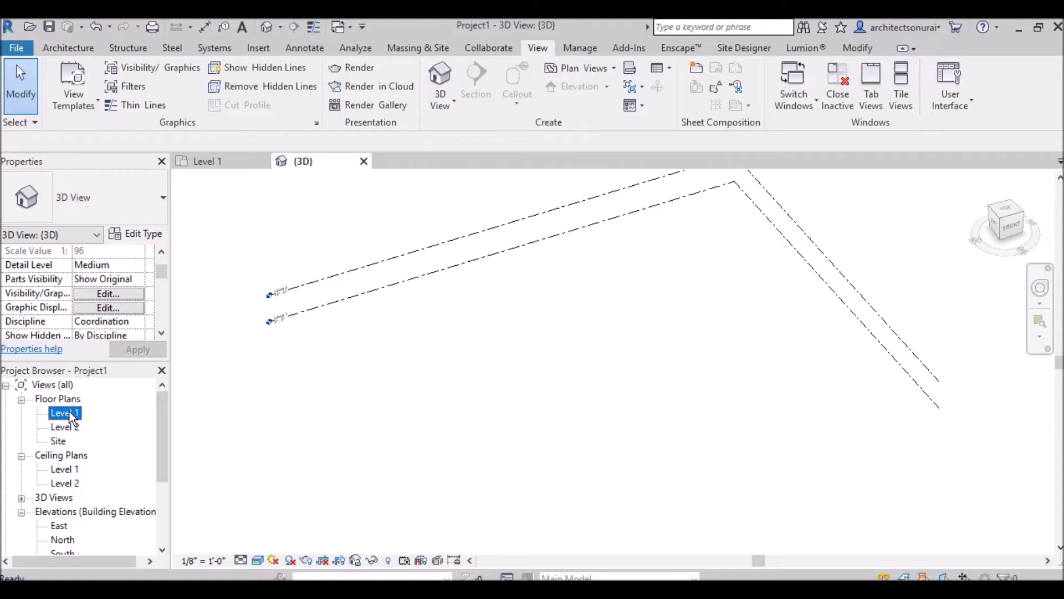
pyautogui.scroll(-4, 498, 368)
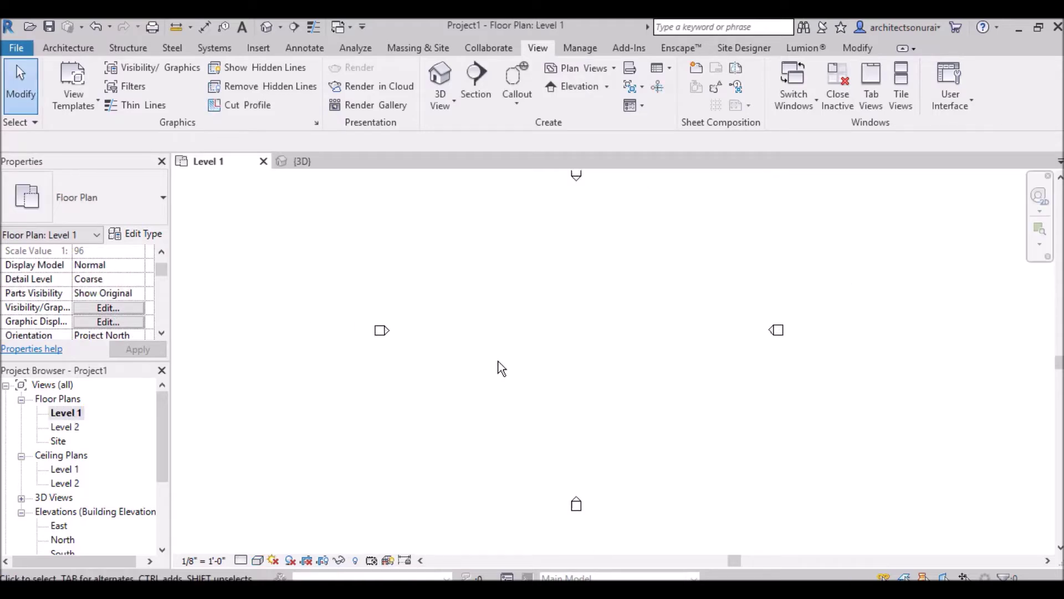
pyautogui.click(57, 48)
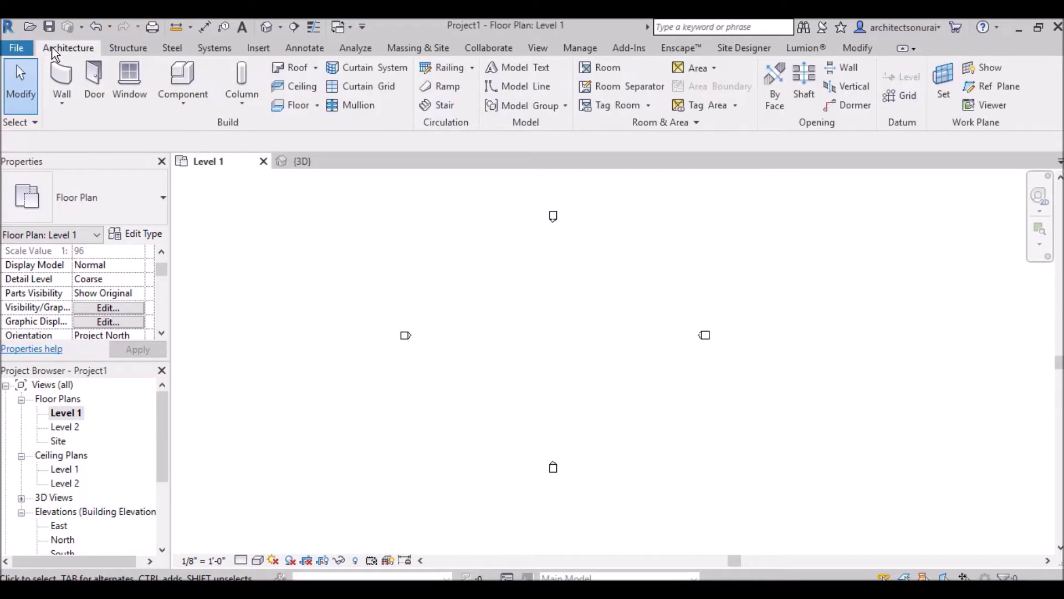
pyautogui.click(61, 105)
pyautogui.click(89, 130)
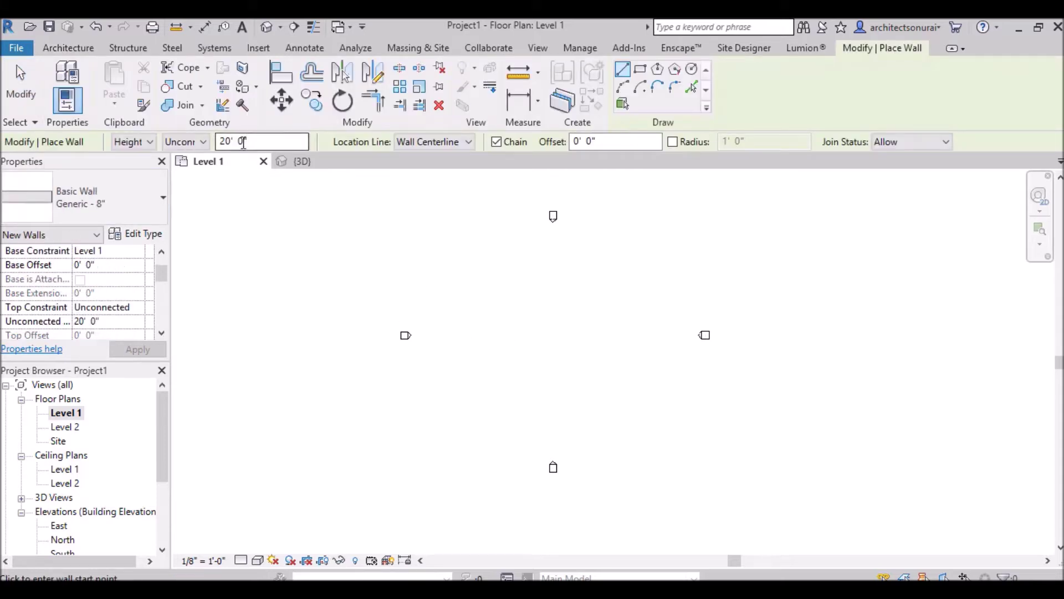
pyautogui.moveTo(254, 141); pyautogui.dragTo(189, 143)
pyautogui.write("6'")
pyautogui.click(475, 336)
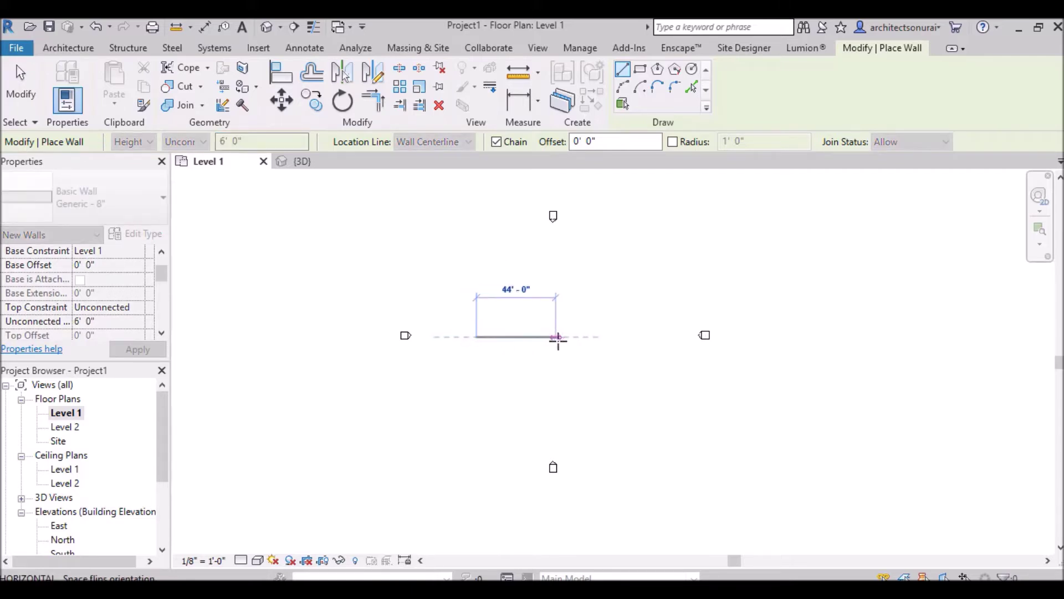
pyautogui.scroll(3, 521, 340)
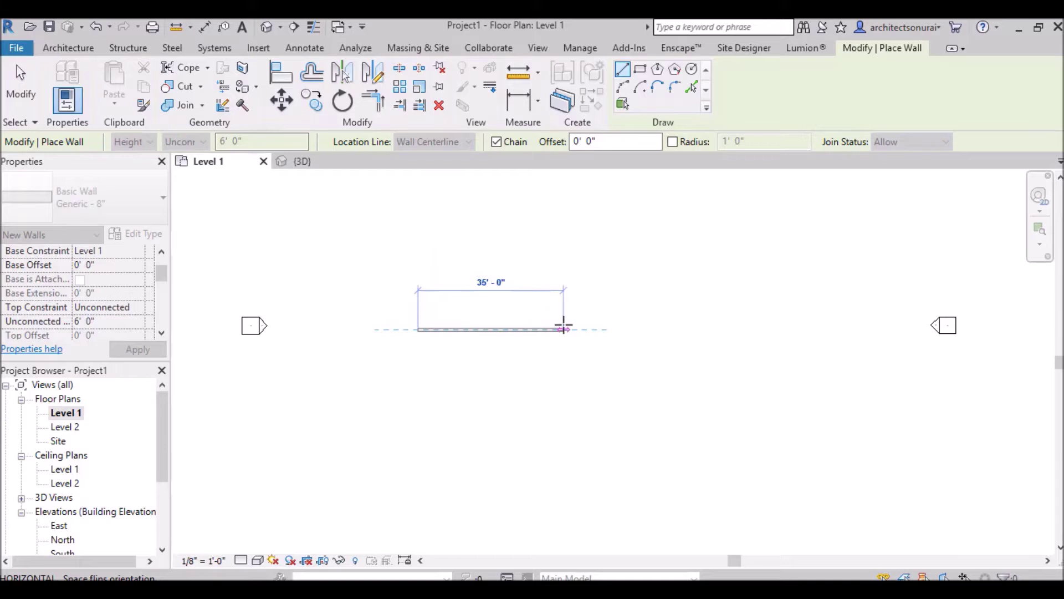
pyautogui.click(535, 328)
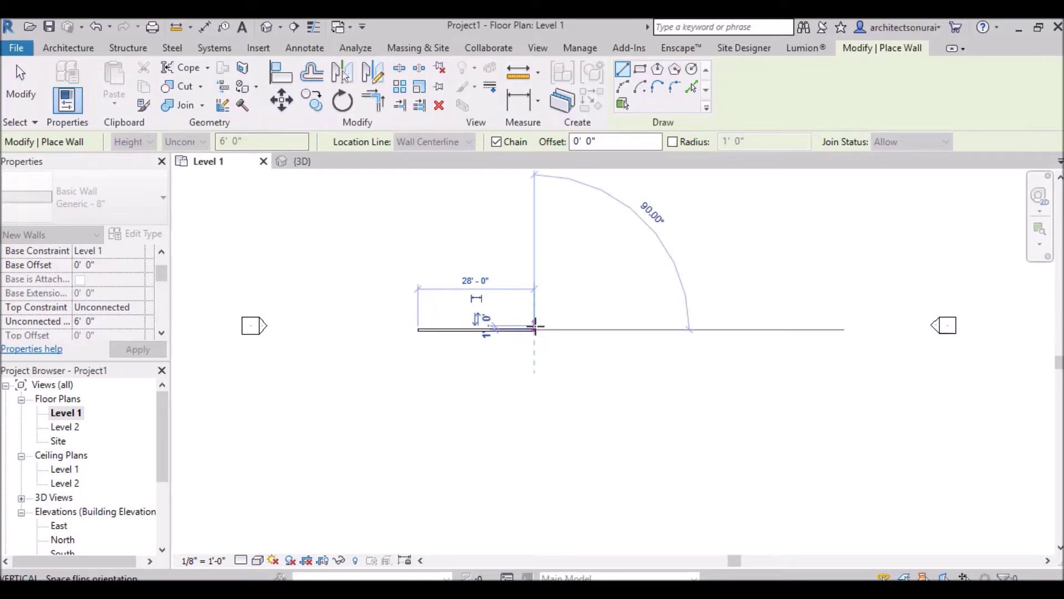
pyautogui.press('Escape')
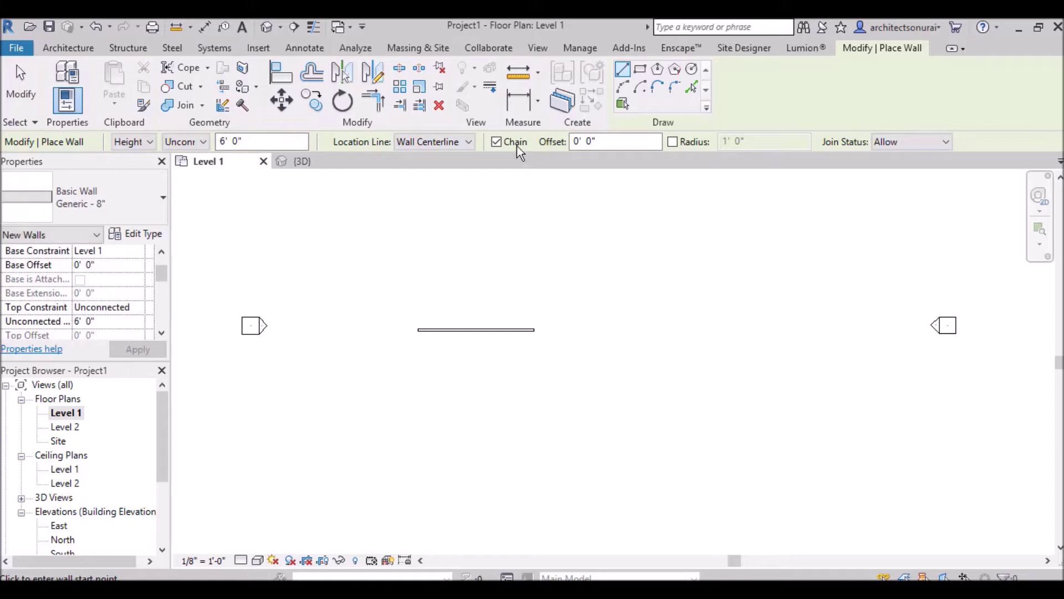
# Step: Inspect the new 6' high wall in the 3D view and end wall placement
pyautogui.click(537, 48)
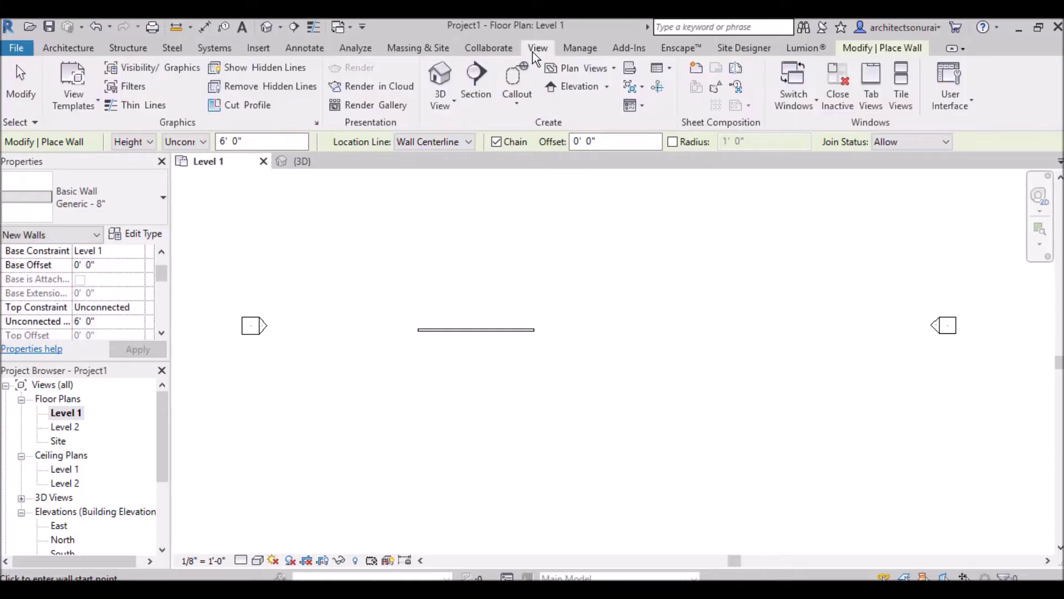
pyautogui.click(441, 77)
pyautogui.scroll(4, 475, 333)
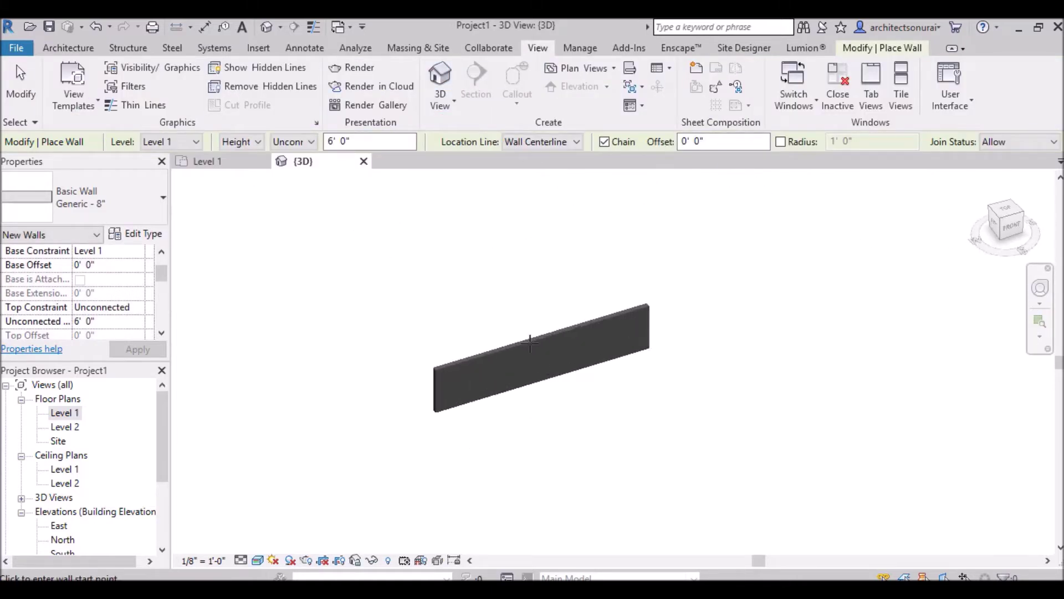
pyautogui.scroll(2, 530, 344)
pyautogui.scroll(1, 606, 393)
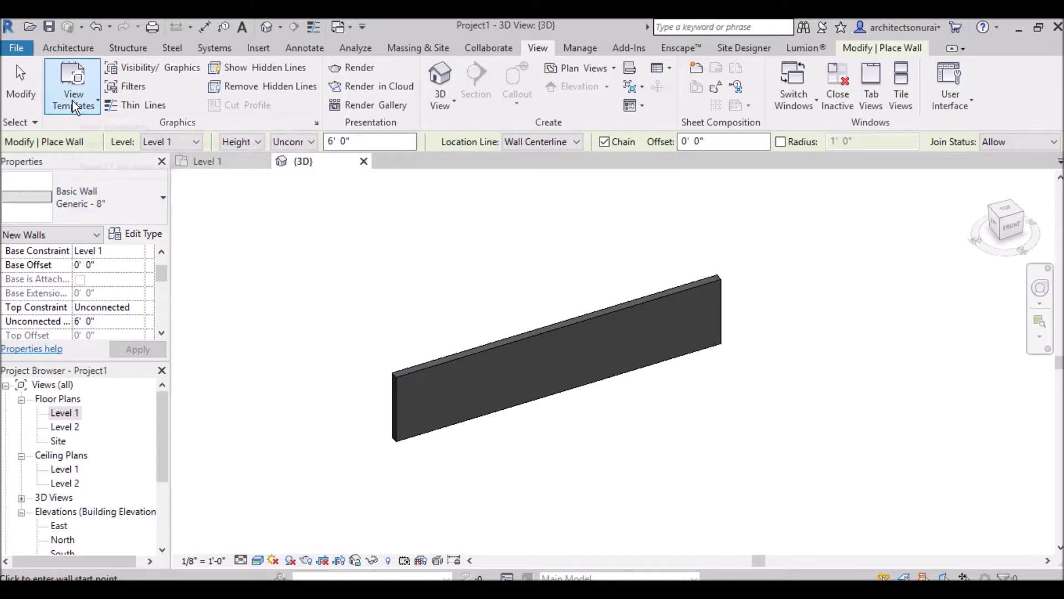
pyautogui.press('Escape')
pyautogui.press('Escape')
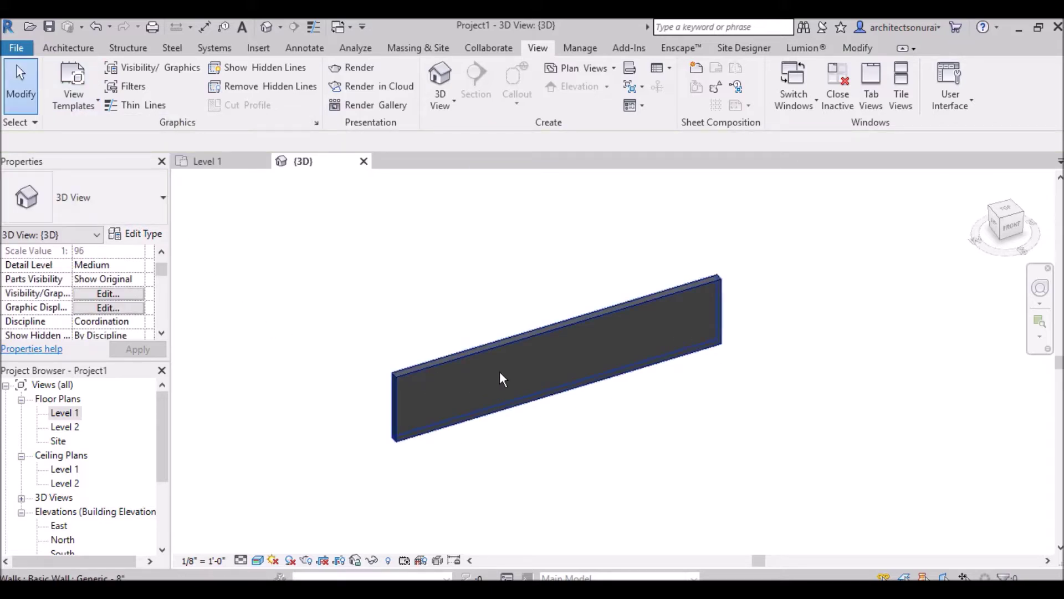
# Step: Open the 28' wall's profile sketch for editing and face it from the front
pyautogui.click(500, 371)
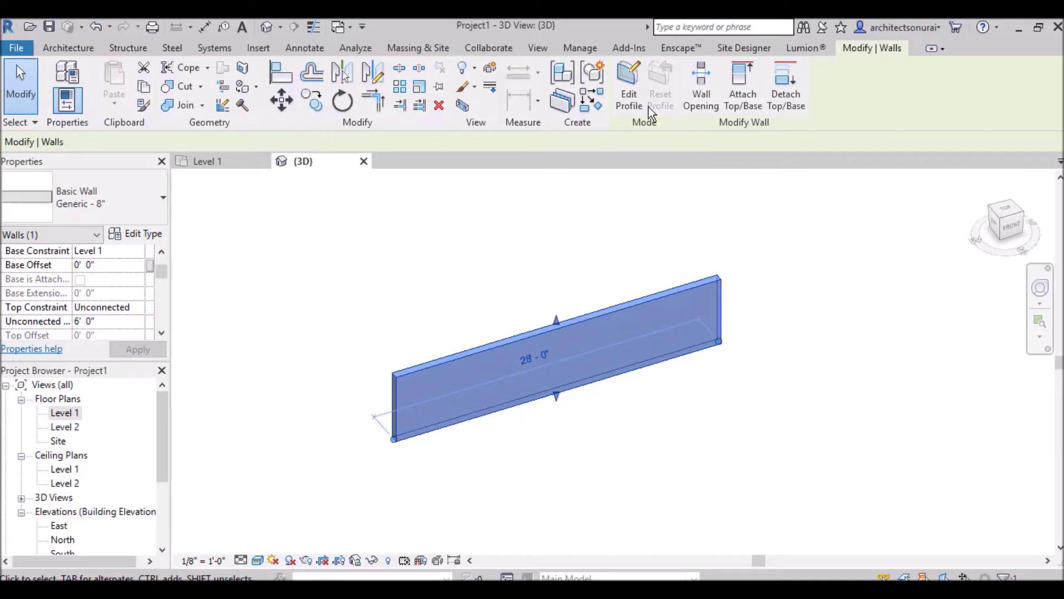
pyautogui.click(630, 91)
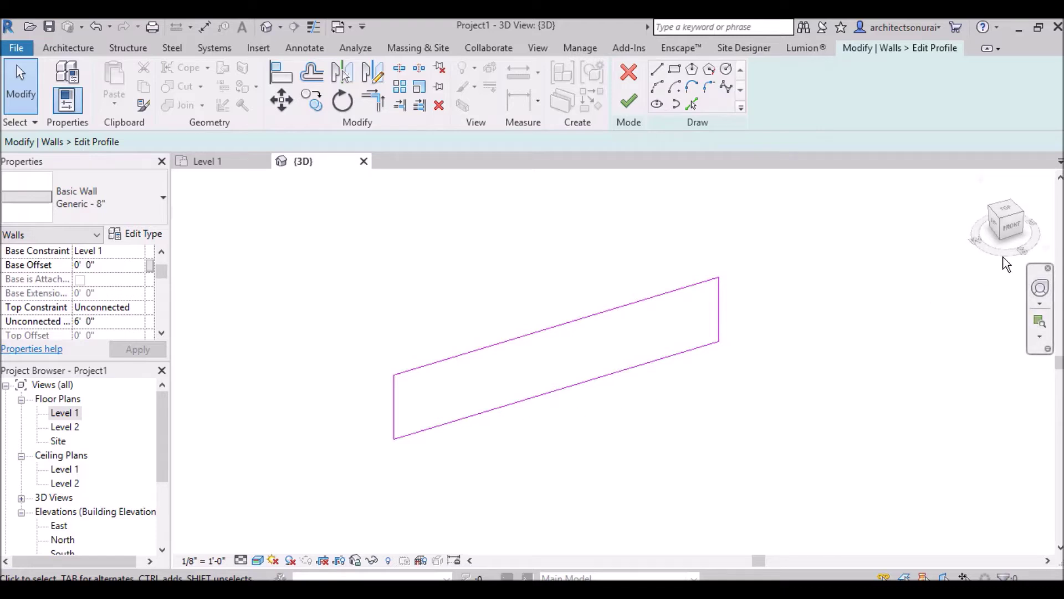
pyautogui.click(1009, 226)
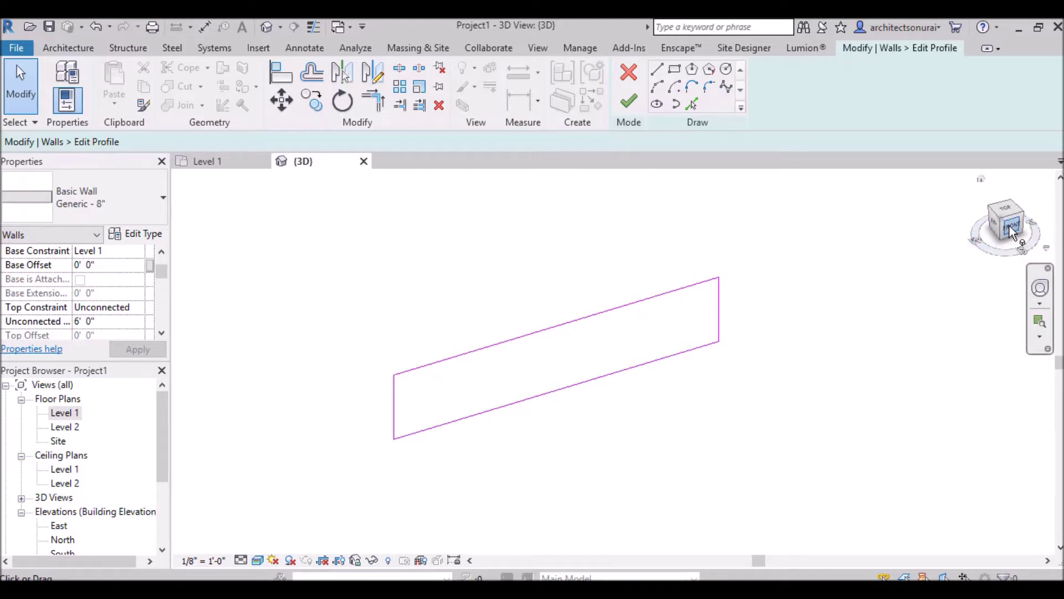
pyautogui.scroll(6, 536, 373)
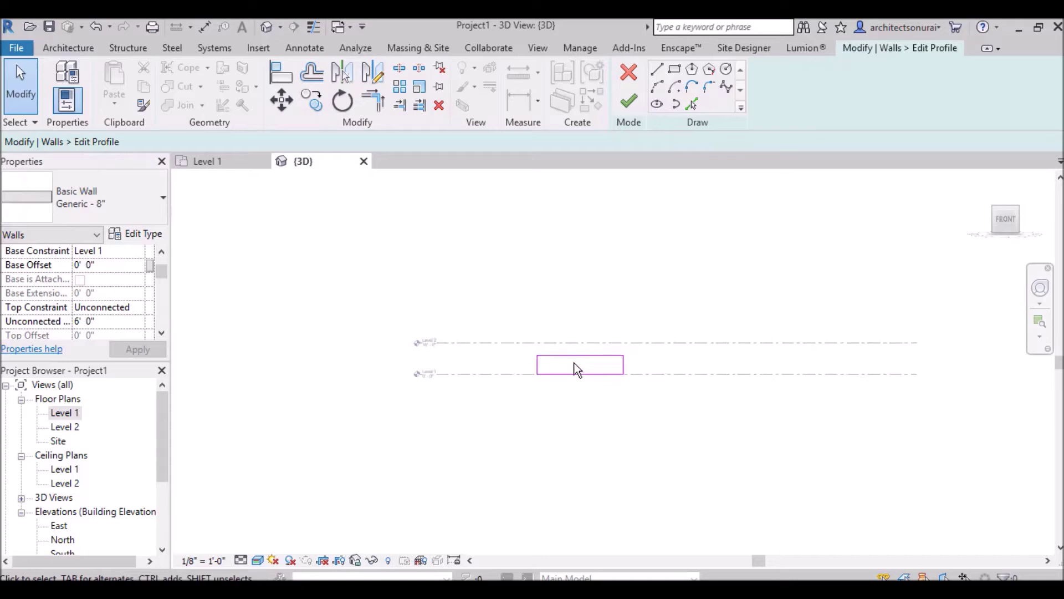
pyautogui.scroll(2, 541, 355)
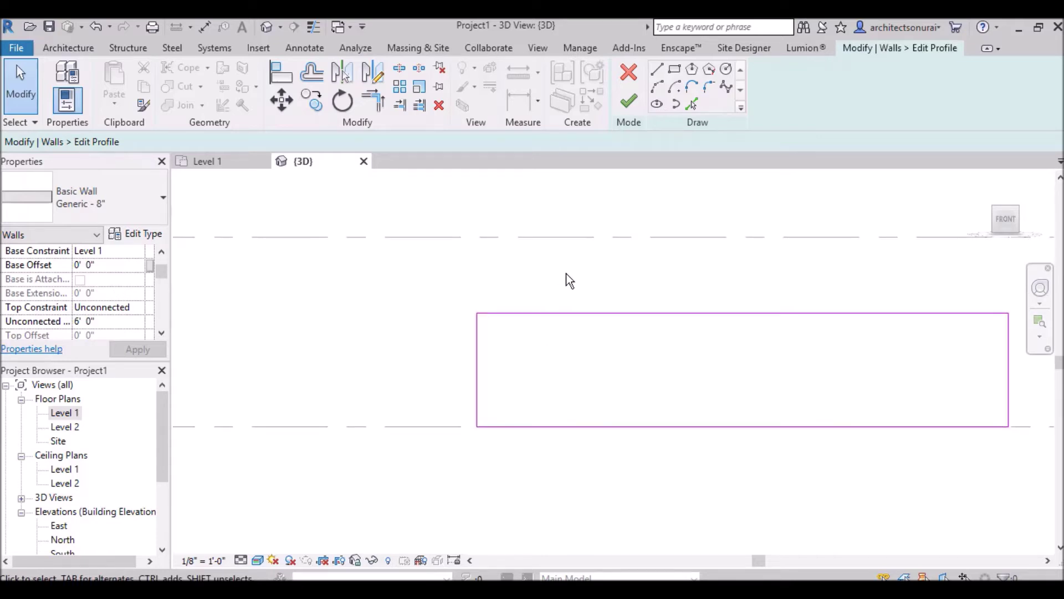
# Step: Switch to Photos to examine the reference picture of a boundary wall with narrow upright openings, and return to Revit
pyautogui.moveTo(401, 590)
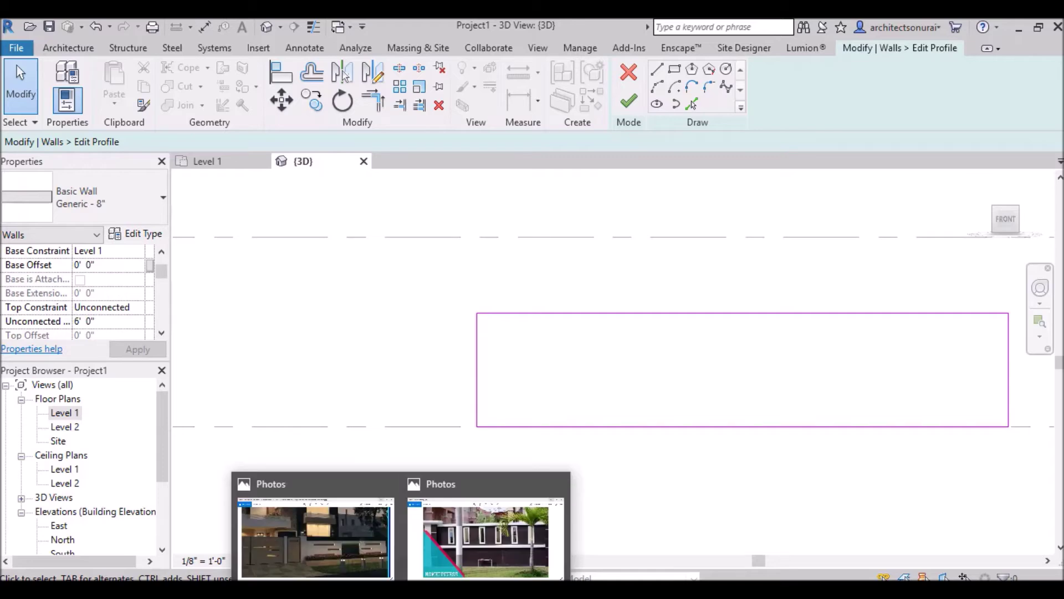
pyautogui.click(479, 539)
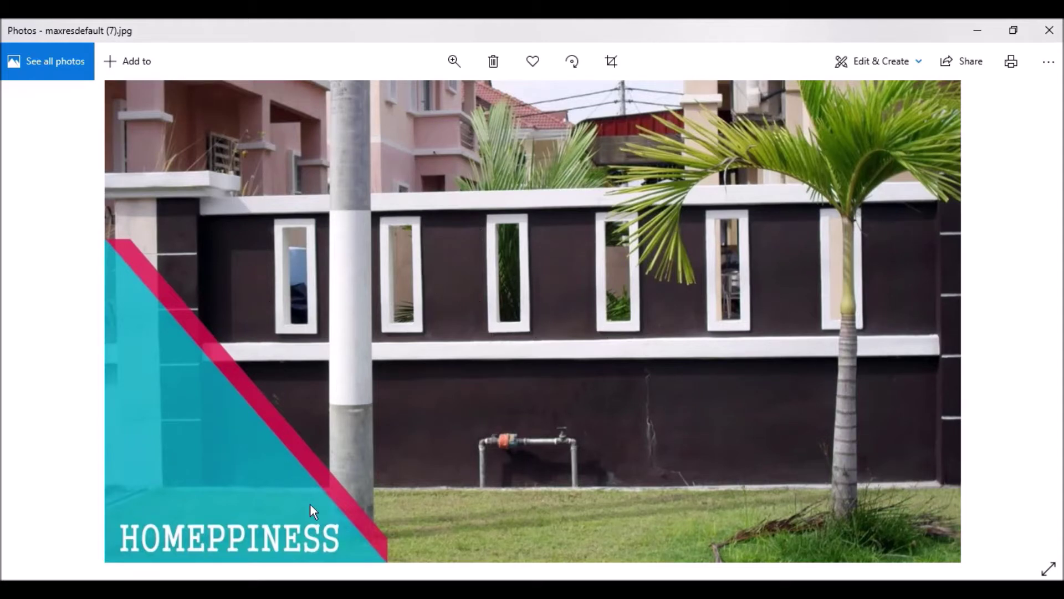
pyautogui.hotkey('alt', 'Tab')
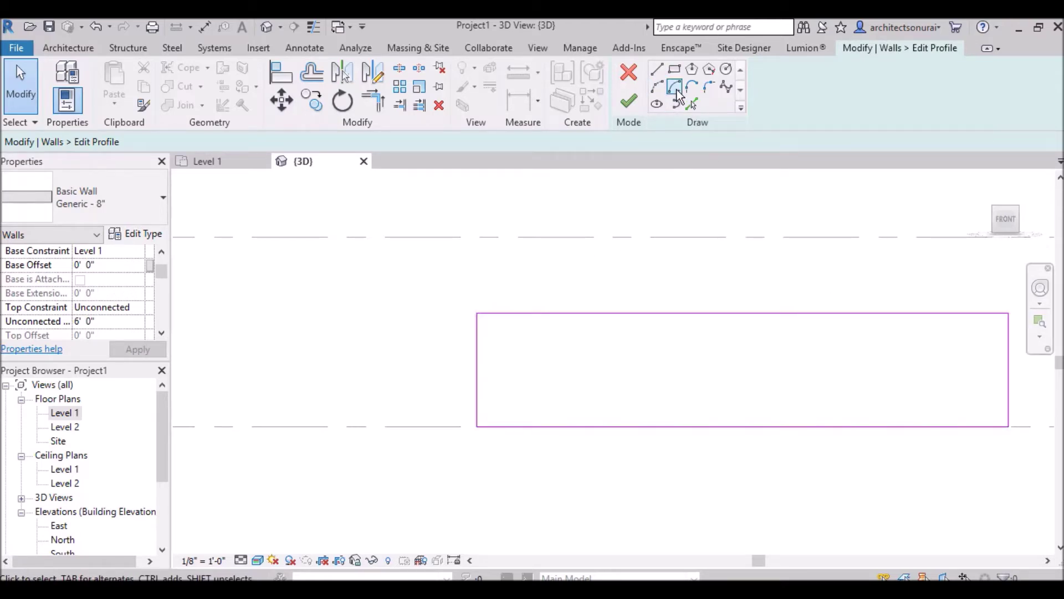
# Step: Sketch three upright rectangular openings in a row, each about 1' wide and 3' high, inside the wall profile and finish the profile edit
pyautogui.click(674, 69)
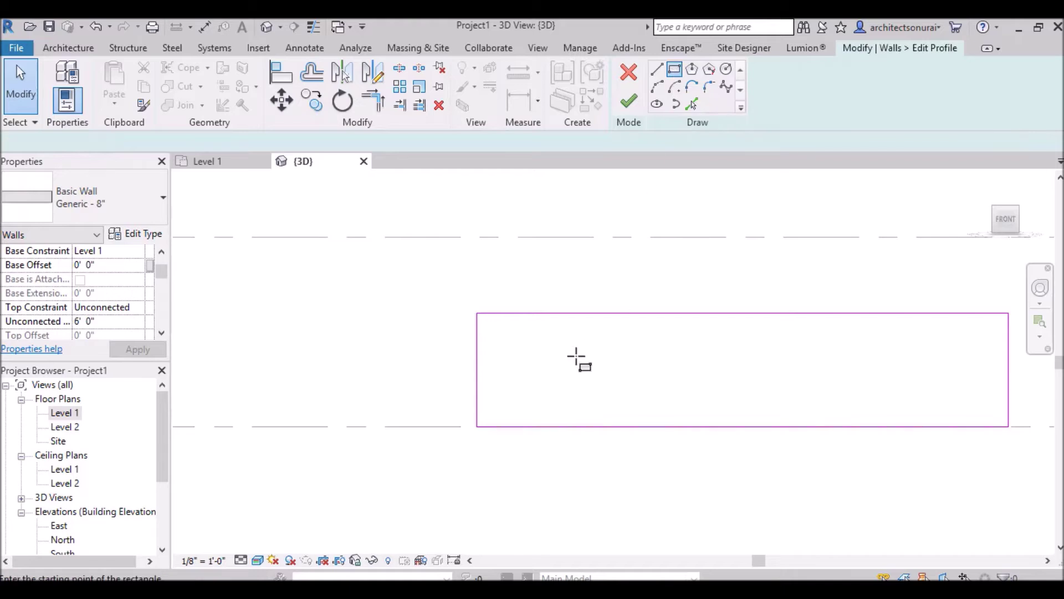
pyautogui.click(524, 340)
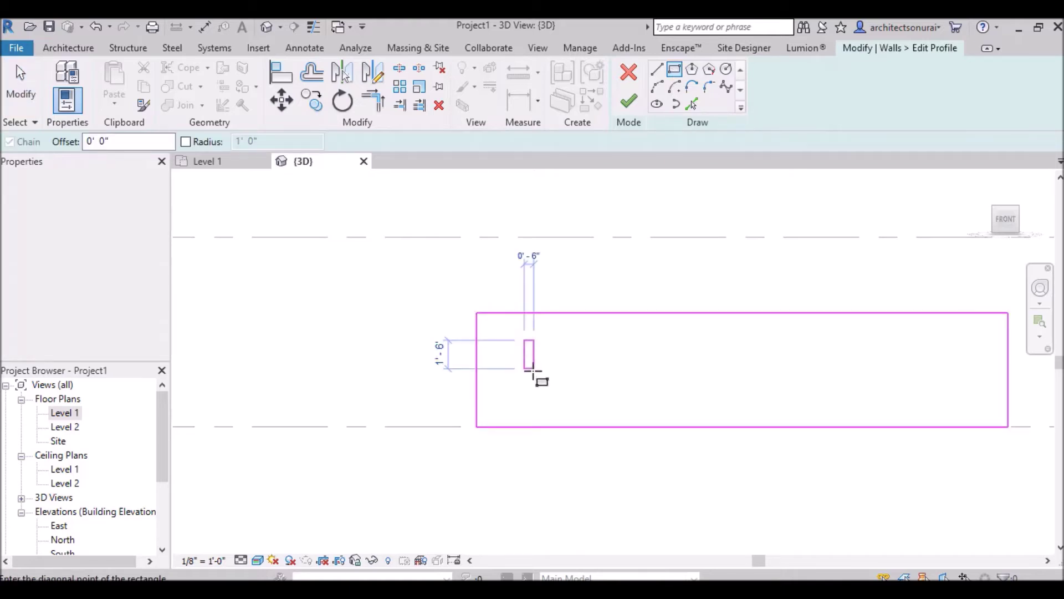
pyautogui.click(543, 396)
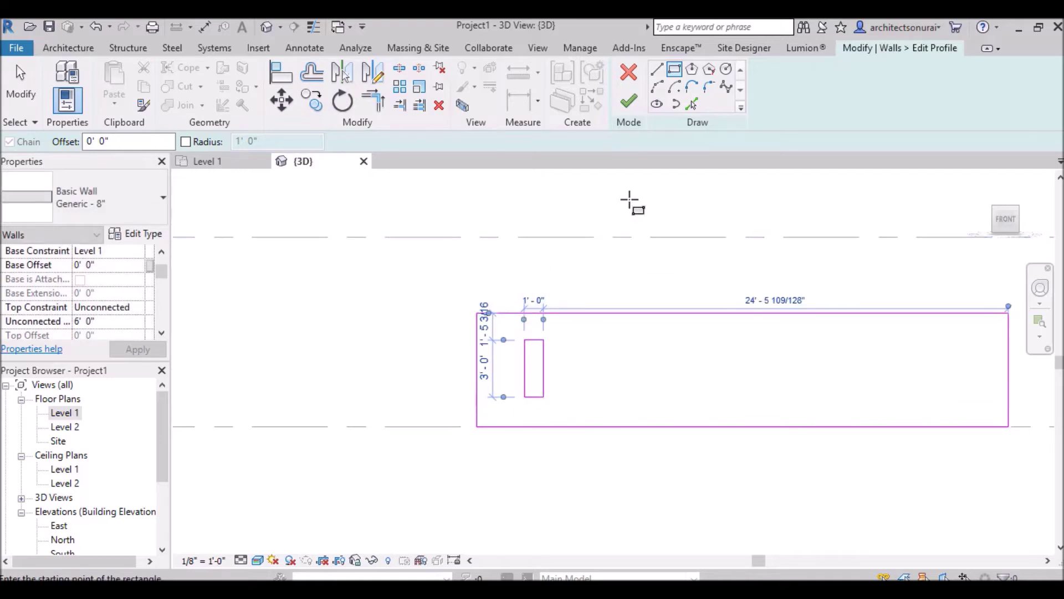
pyautogui.click(590, 339)
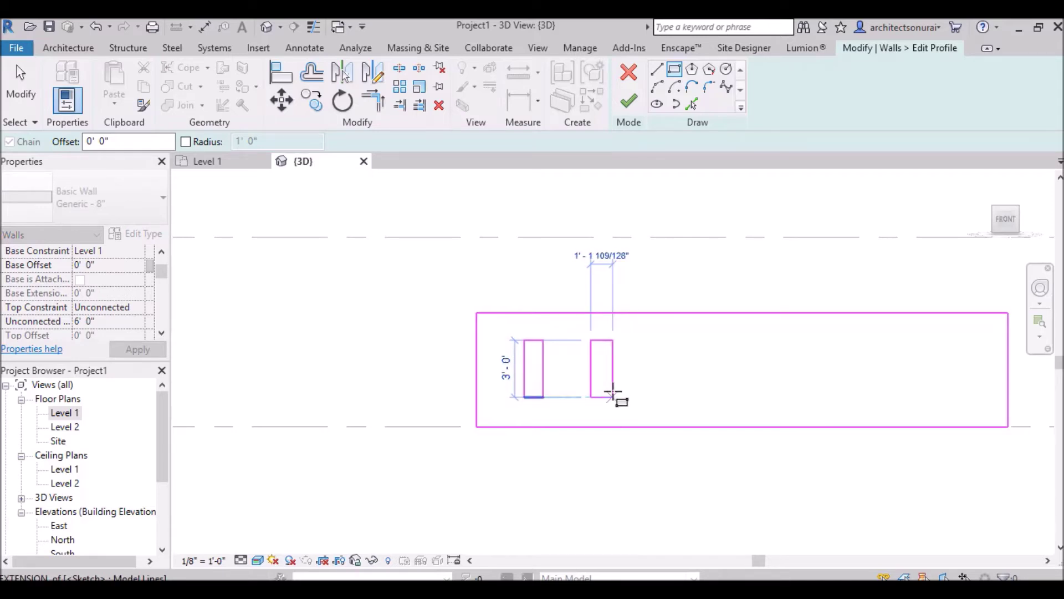
pyautogui.click(613, 395)
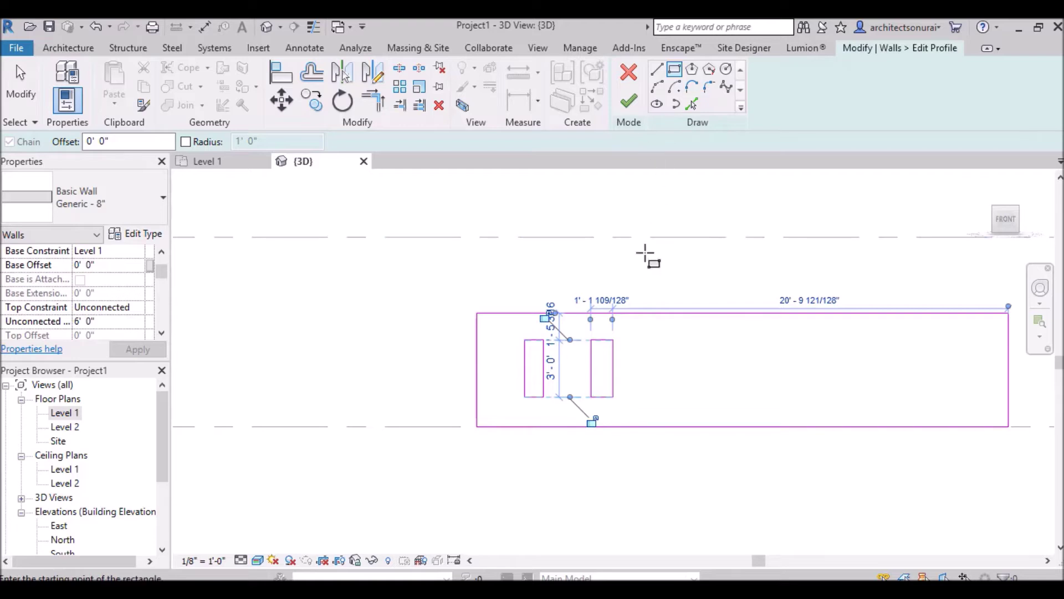
pyautogui.click(644, 340)
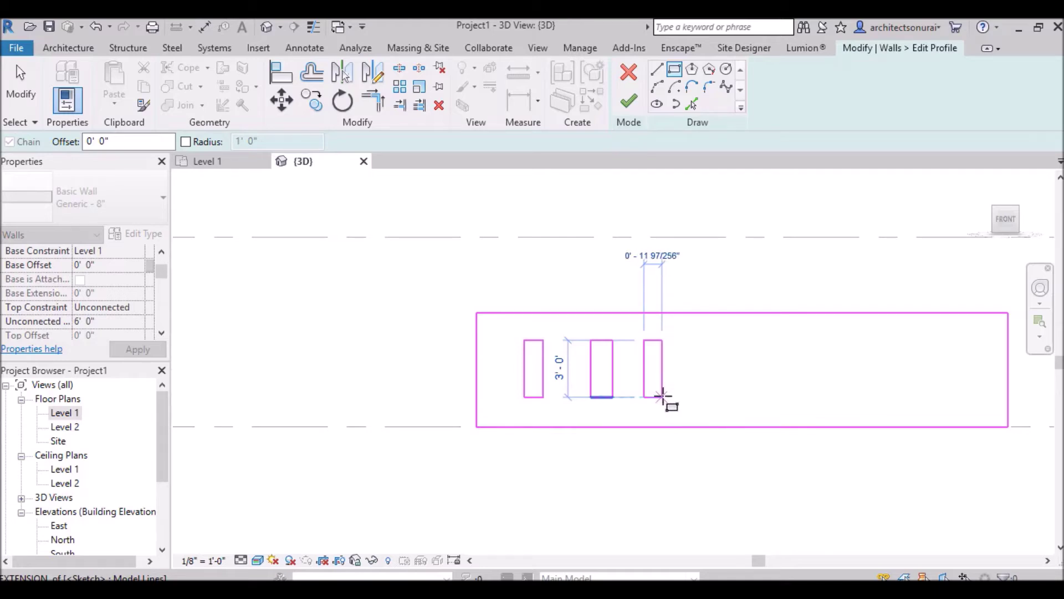
pyautogui.click(664, 397)
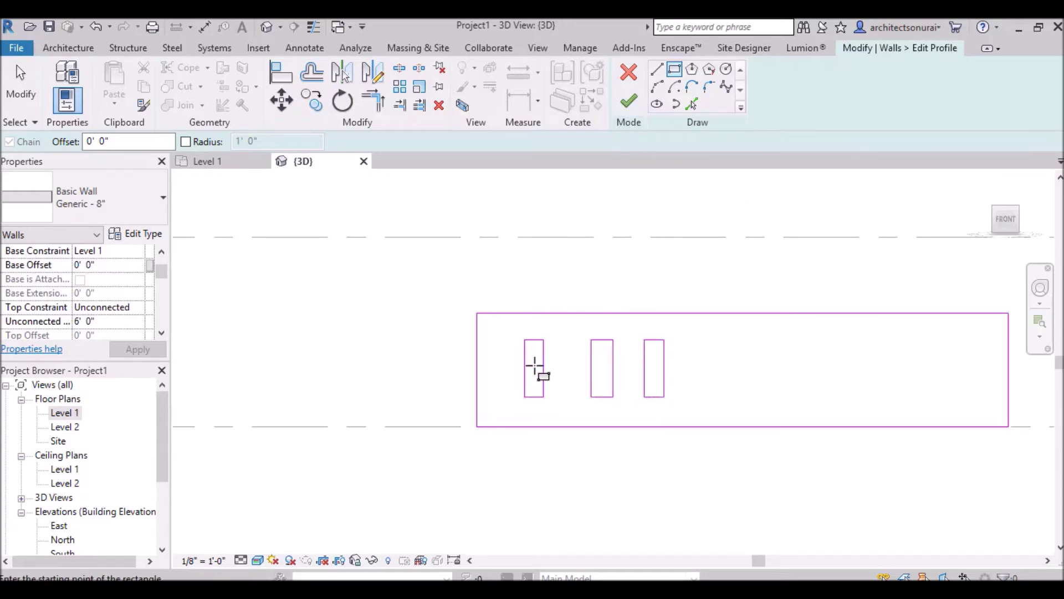
pyautogui.click(629, 104)
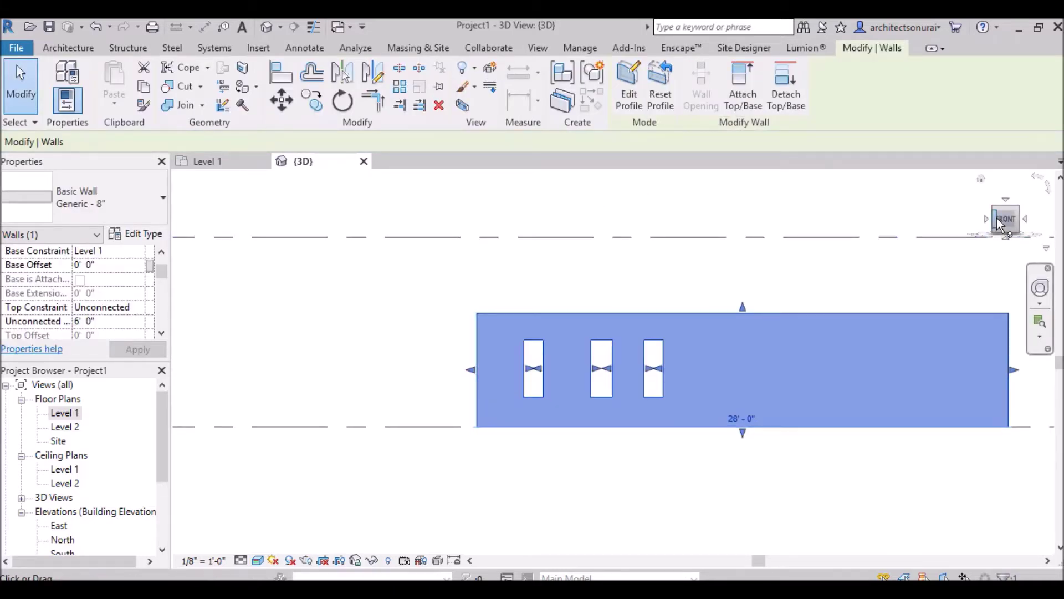
# Step: Deselect the wall and examine its three rectangular openings from several angles in the 3D view
pyautogui.moveTo(1006, 221); pyautogui.dragTo(978, 249)
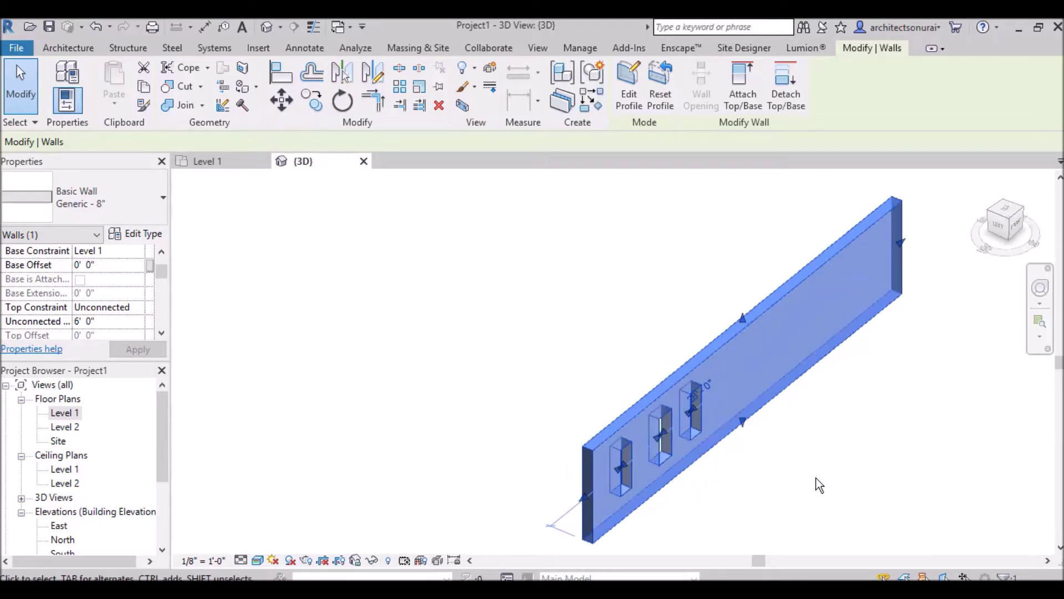
pyautogui.click(816, 478)
pyautogui.scroll(3, 693, 492)
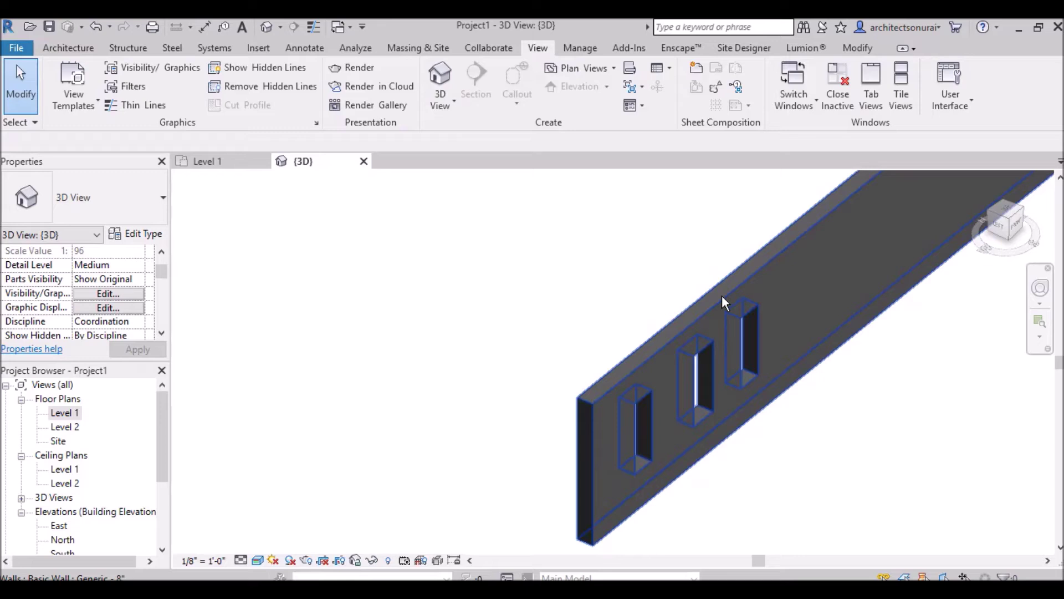
pyautogui.click(1019, 221)
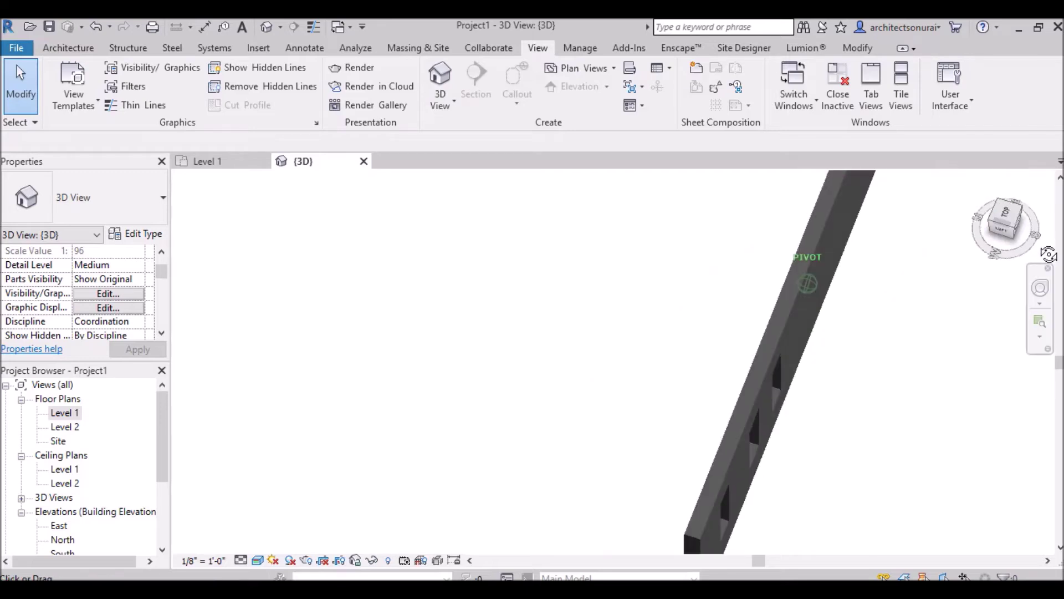
pyautogui.moveTo(1004, 227)
pyautogui.mouseDown()
pyautogui.moveTo(992, 222)
pyautogui.moveTo(1000, 233)
pyautogui.moveTo(1014, 225)
pyautogui.moveTo(992, 237)
pyautogui.mouseUp()
pyautogui.scroll(-3, 354, 378)
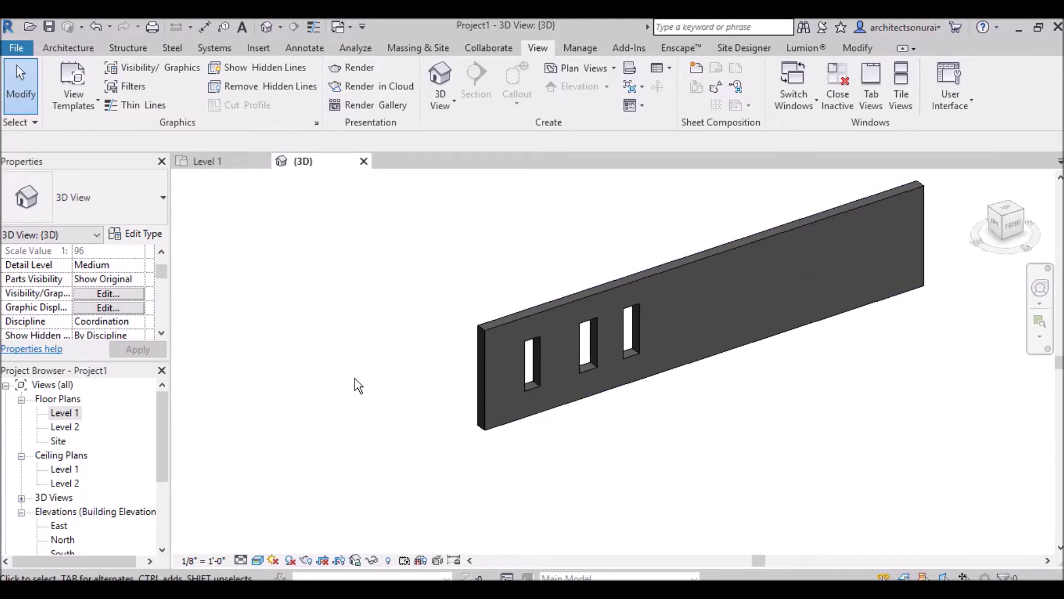
# Step: Edit the wall's profile from the front, add a circular opening about 1'-10 1/2" in radius beside the three rectangles, and finish the edit
pyautogui.click(1012, 228)
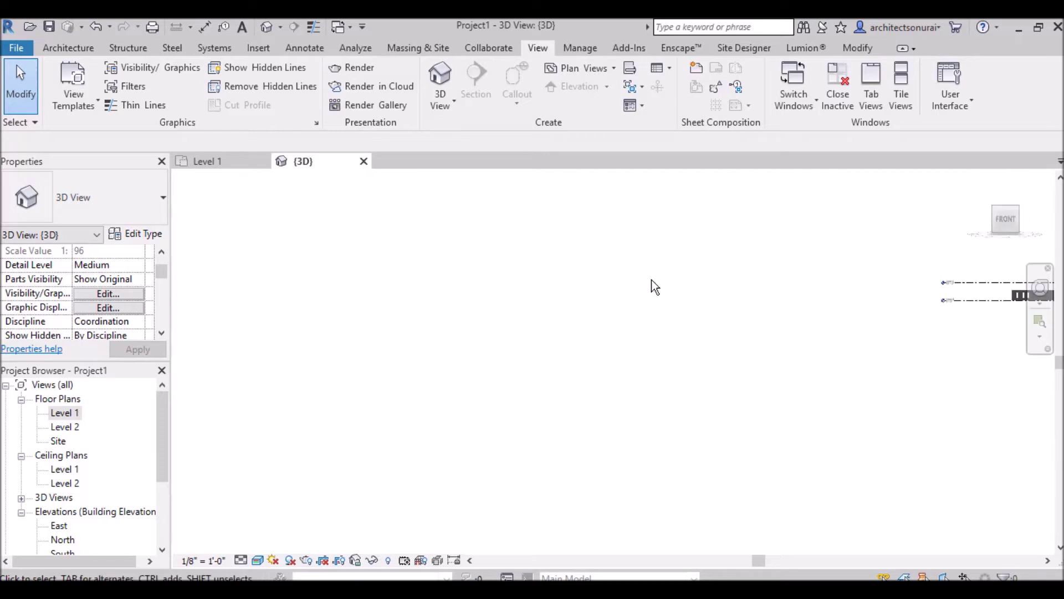
pyautogui.scroll(8, 583, 368)
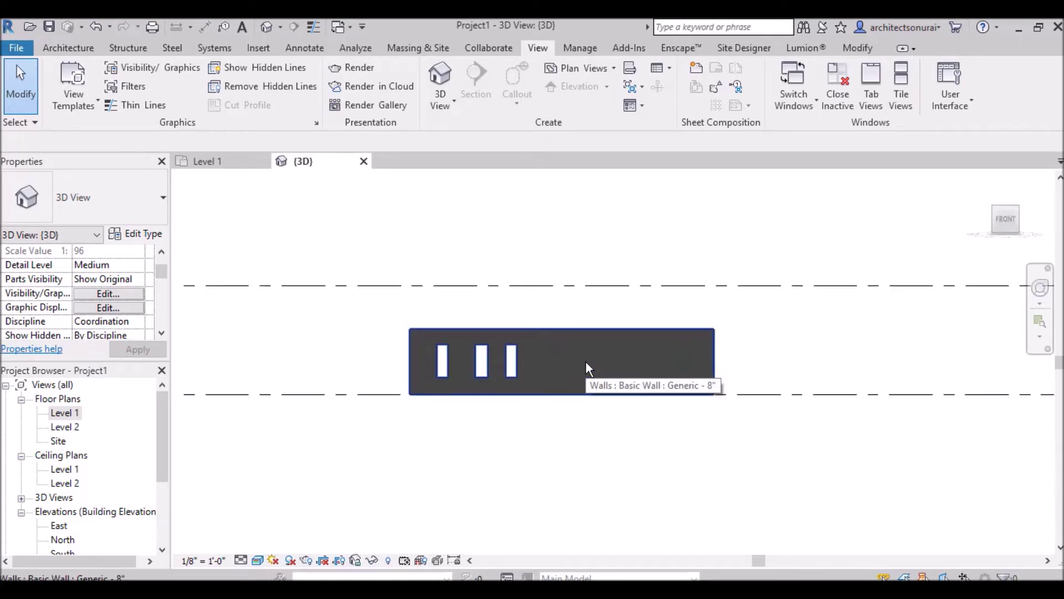
pyautogui.click(621, 334)
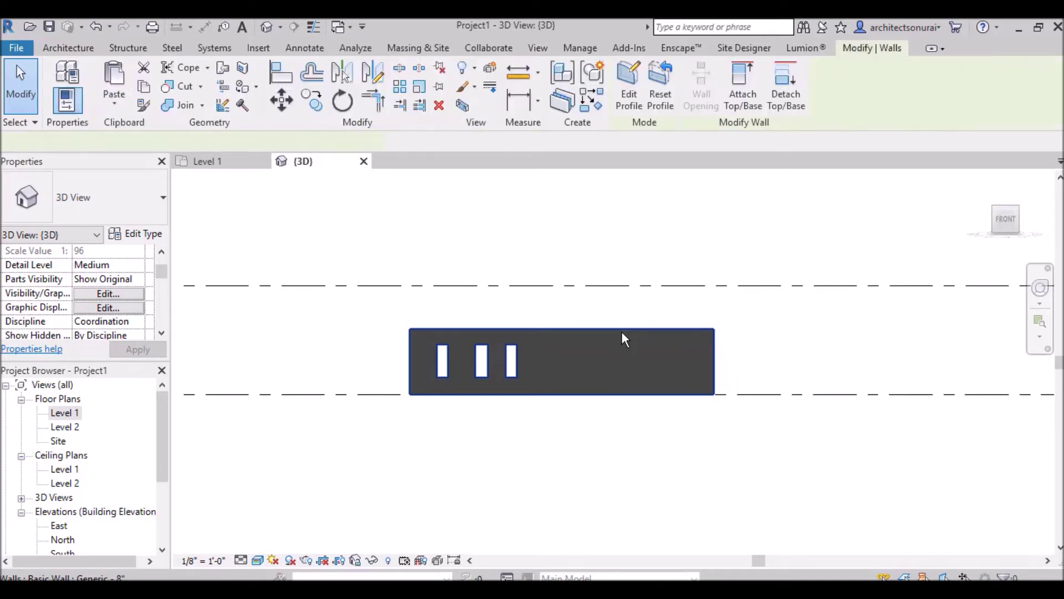
pyautogui.click(629, 97)
pyautogui.click(726, 70)
pyautogui.scroll(3, 545, 367)
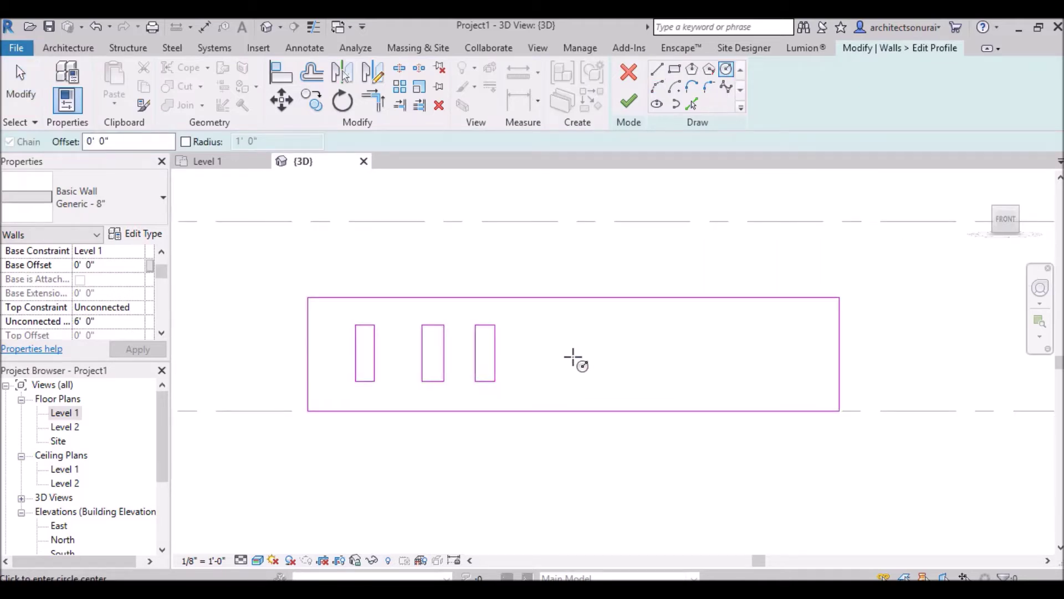
pyautogui.click(571, 358)
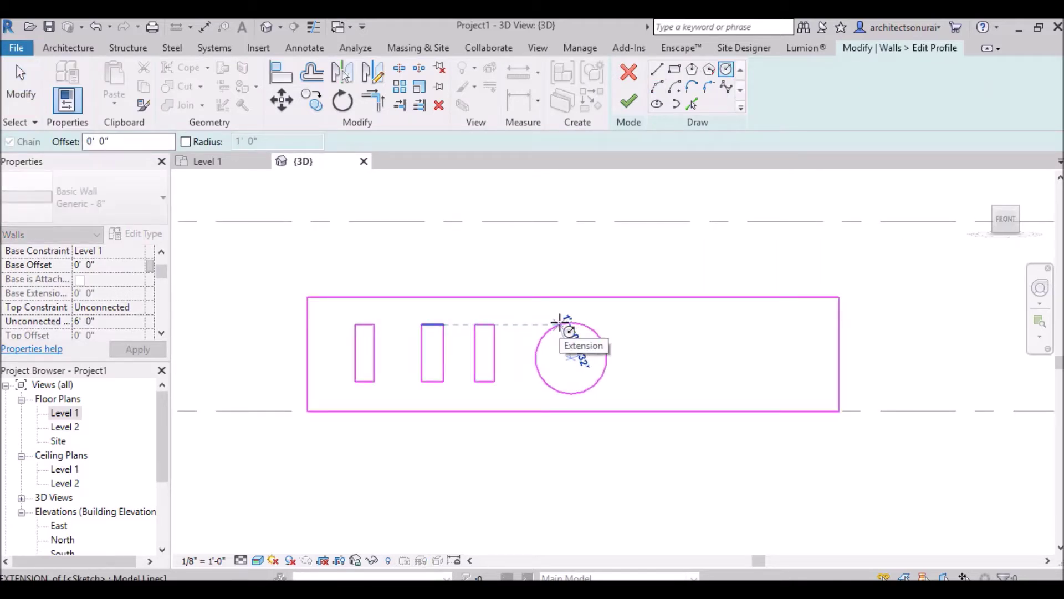
pyautogui.click(561, 322)
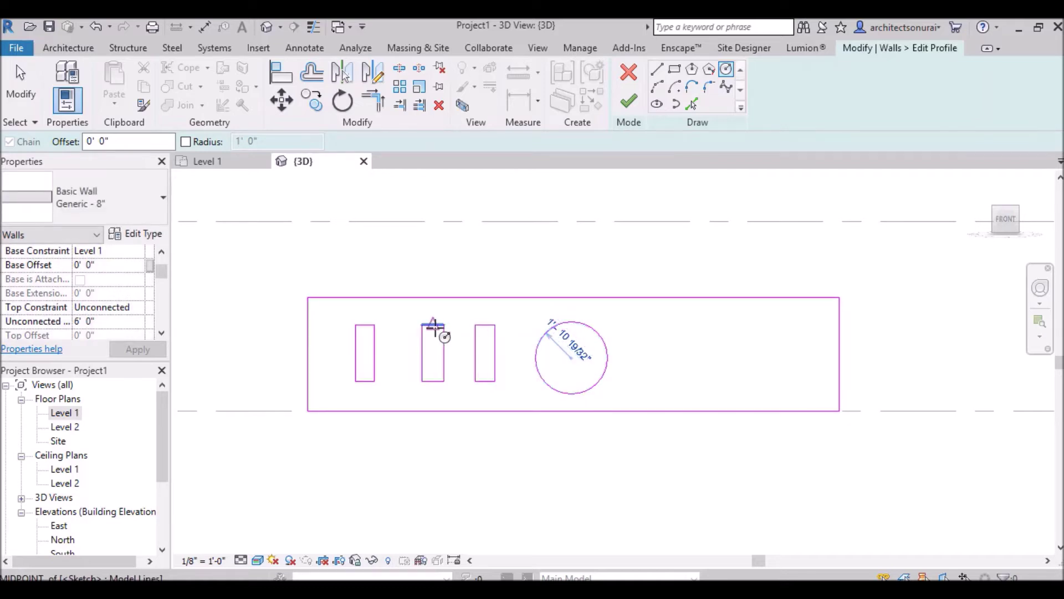
pyautogui.click(630, 105)
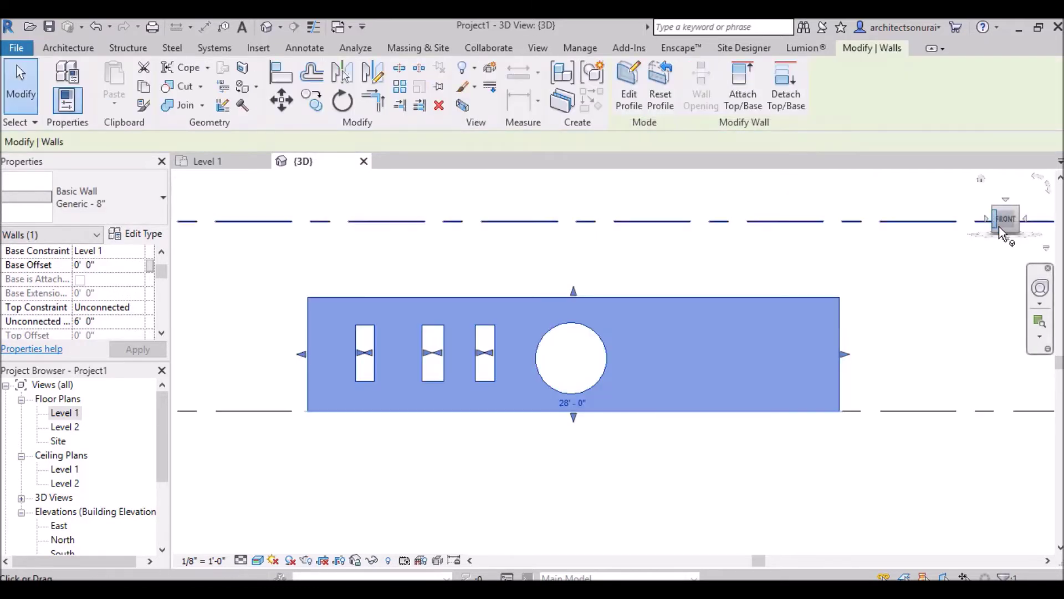
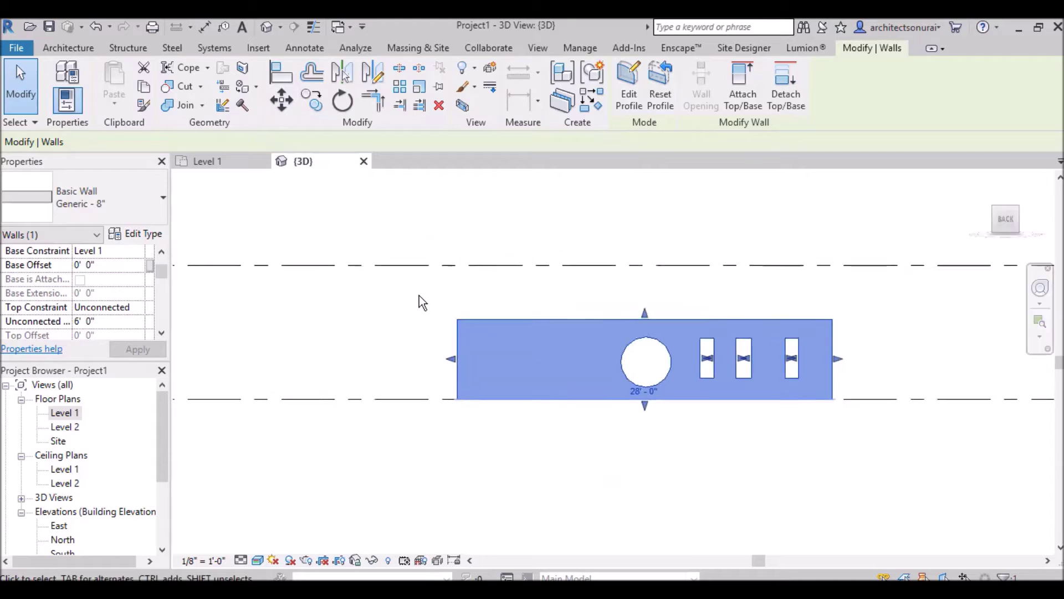
# Step: Reopen the wall's profile and sketch Start-End-Radius arcs rising from both ends of its top edge, with radii about 7'-2" and 6'-7"
pyautogui.click(636, 95)
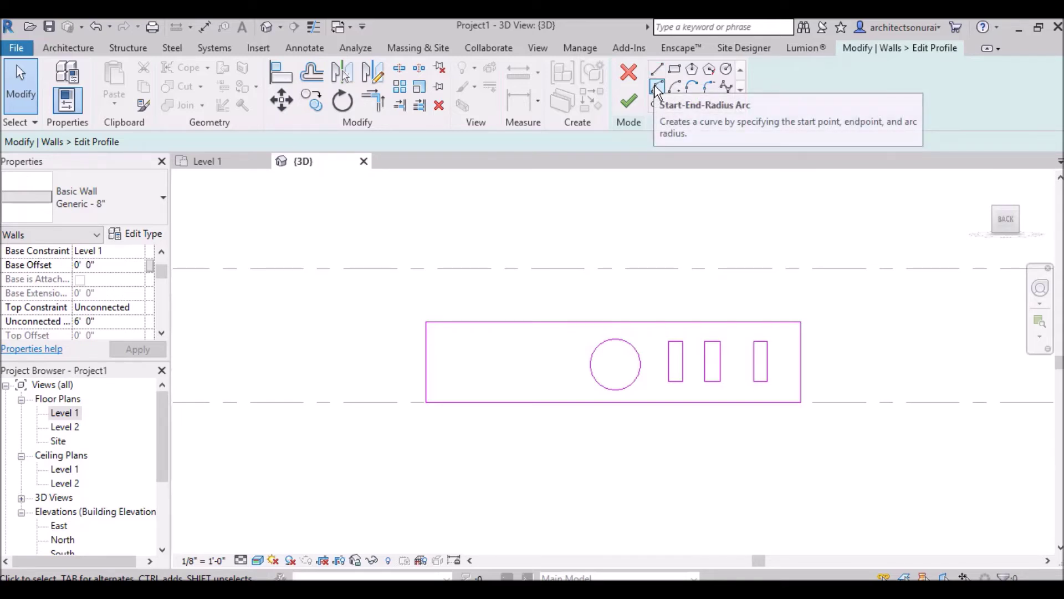
pyautogui.click(657, 87)
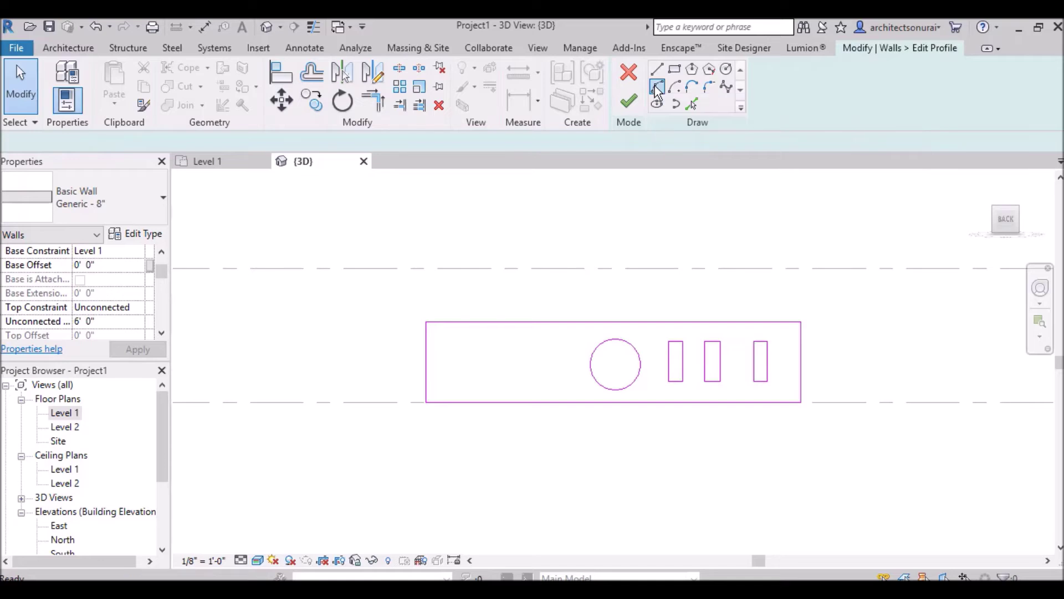
pyautogui.click(427, 321)
pyautogui.click(580, 321)
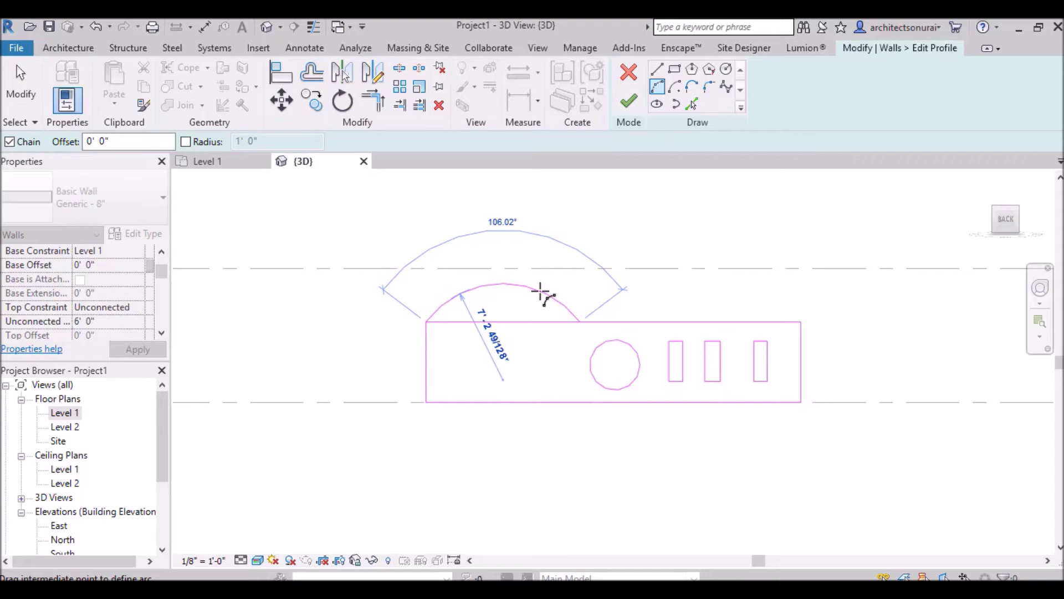
pyautogui.click(544, 293)
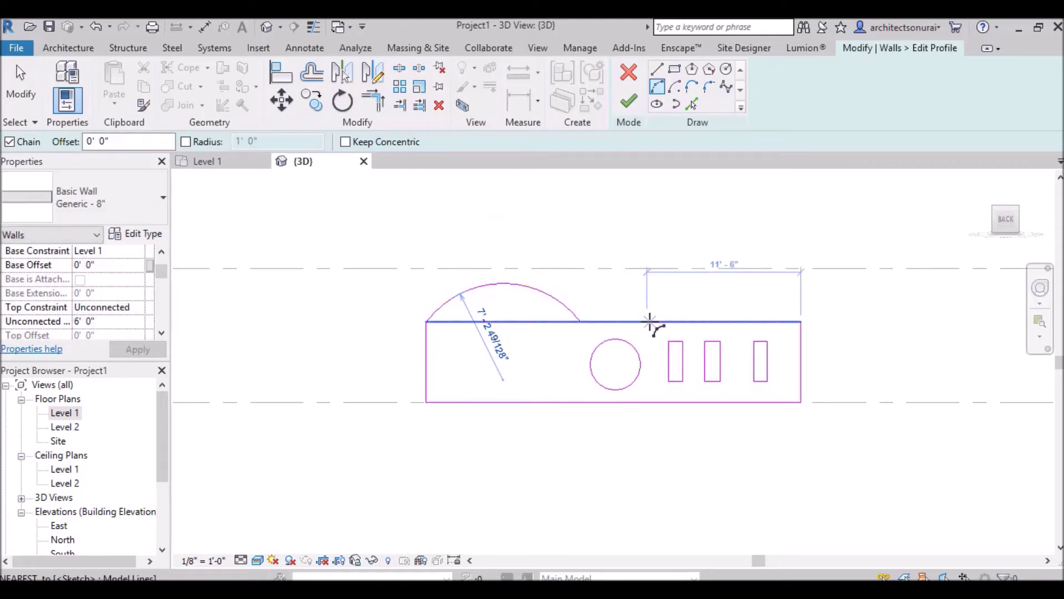
pyautogui.click(802, 321)
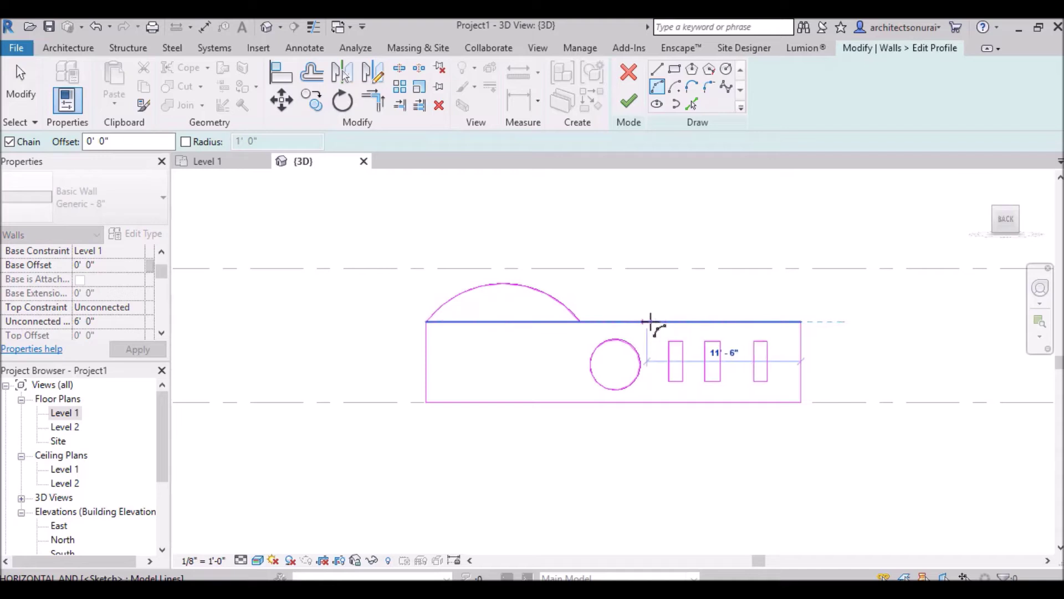
pyautogui.click(648, 321)
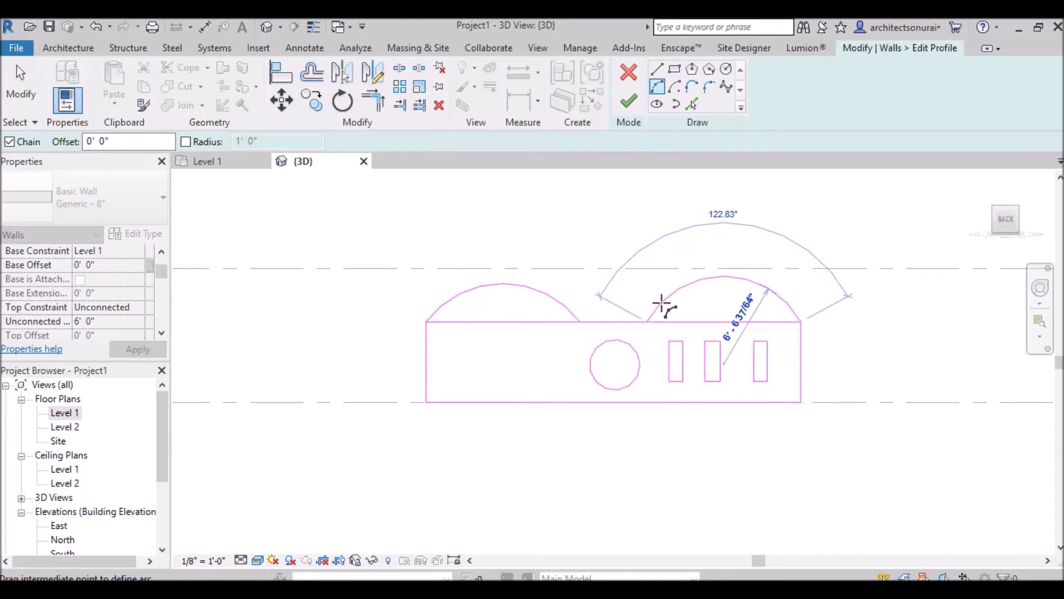
pyautogui.click(662, 304)
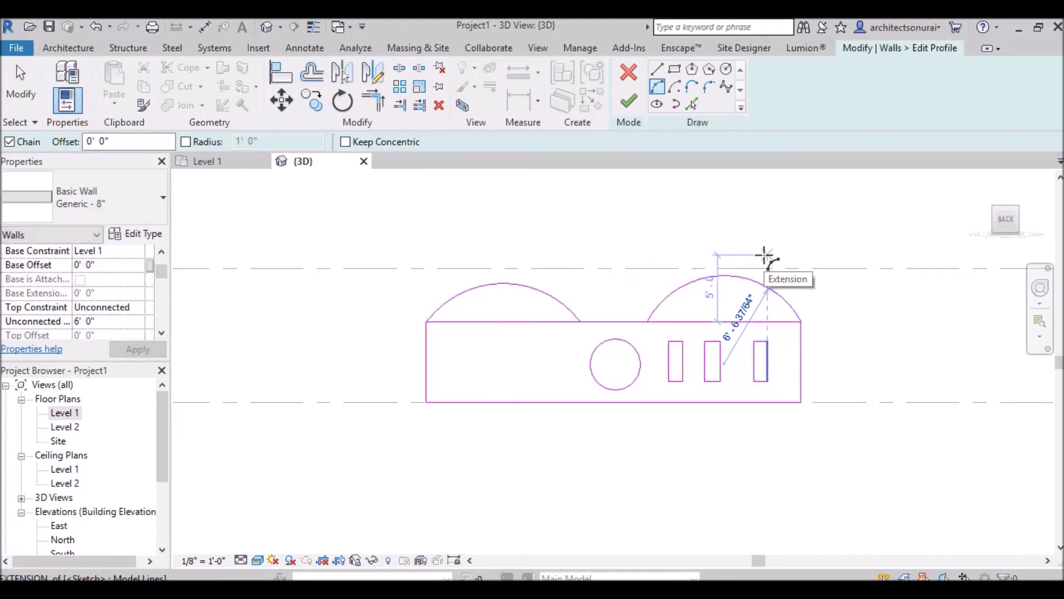
# Step: Split the profile's straight top edge at two points, one beneath each arc
pyautogui.press('Escape')
pyautogui.press('Escape')
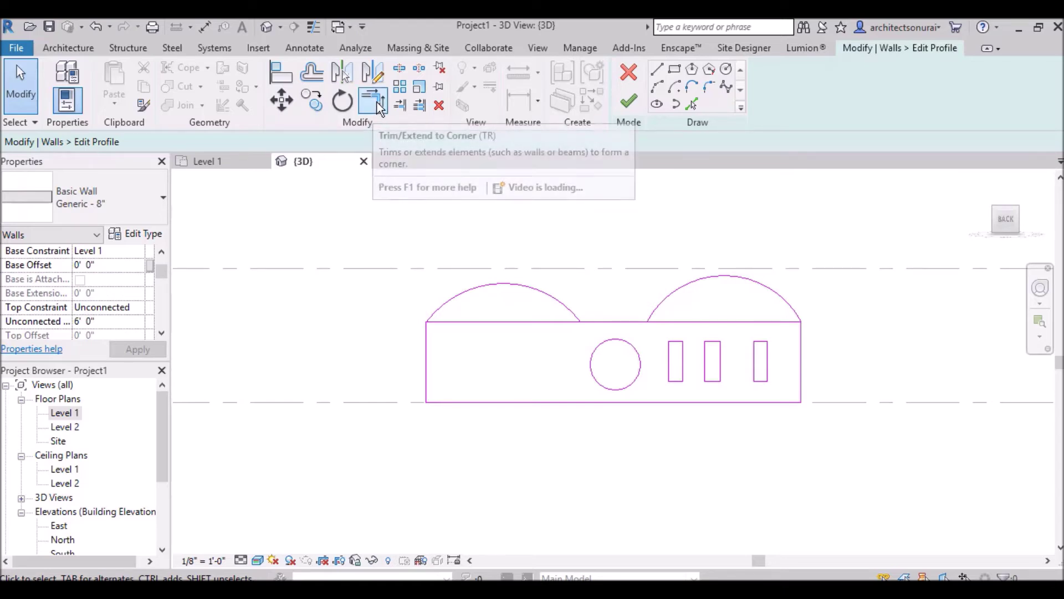
pyautogui.click(399, 71)
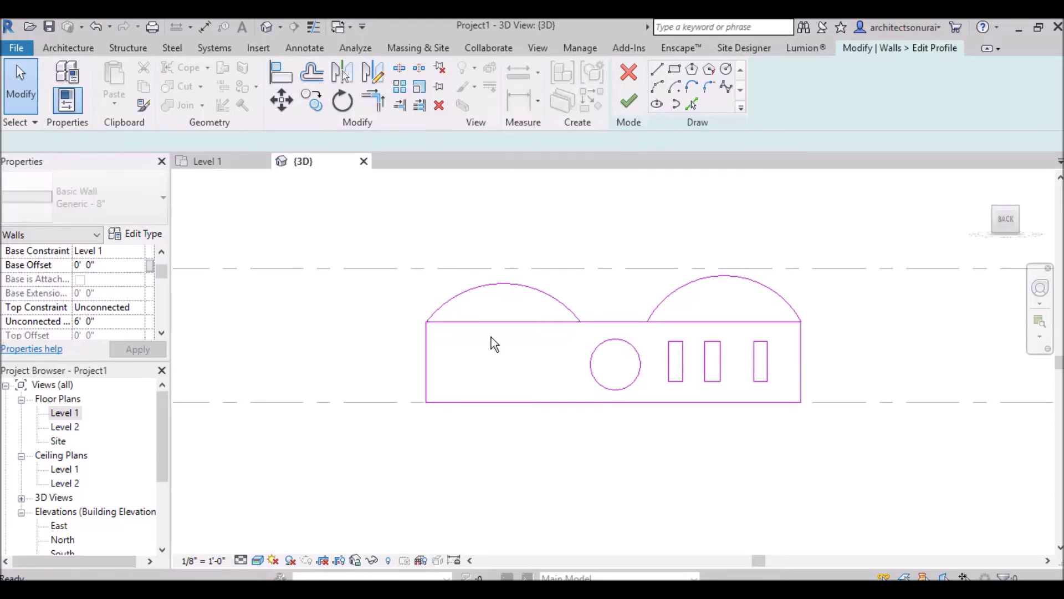
pyautogui.click(501, 322)
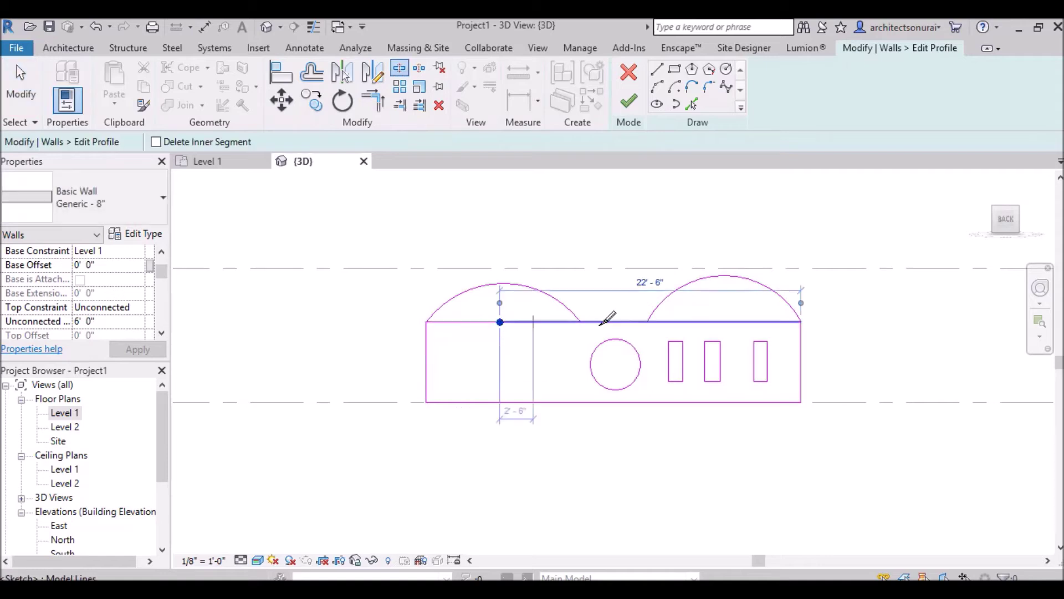
pyautogui.click(740, 322)
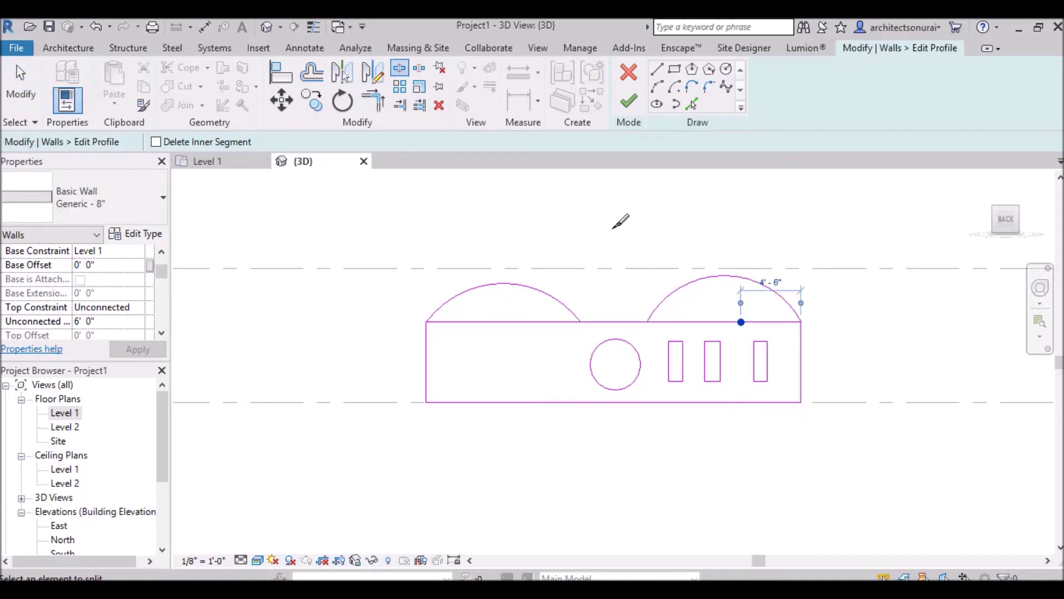
# Step: Trim the middle segment of the top edge to a corner with the inner end of each arc
pyautogui.click(375, 102)
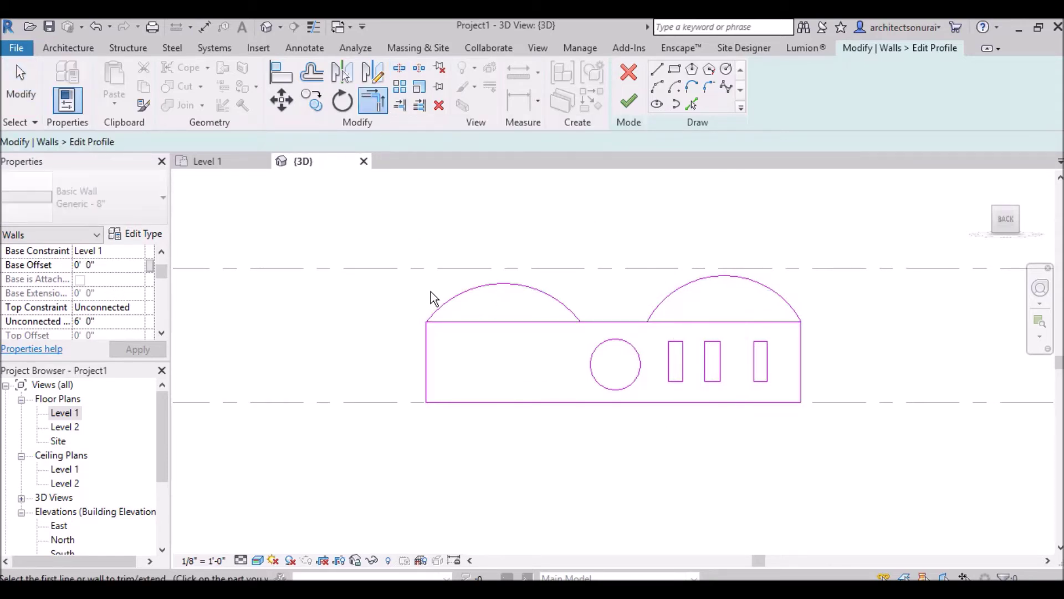
pyautogui.click(578, 320)
pyautogui.click(592, 321)
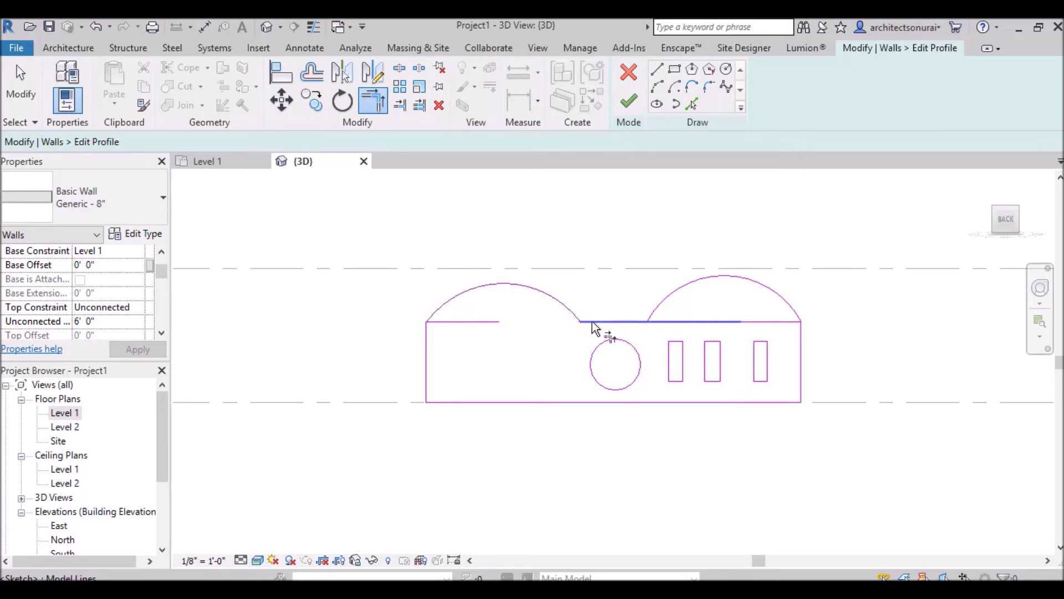
pyautogui.click(663, 304)
pyautogui.click(621, 323)
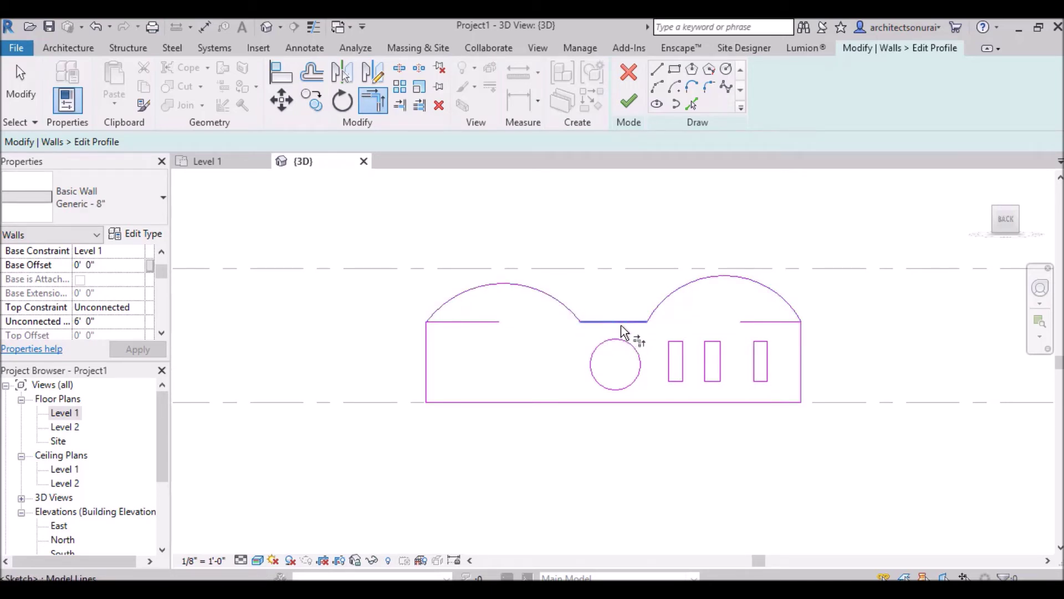
# Step: Delete the leftover straight segments beneath both arcs and finish the wall's profile edit
pyautogui.press('Escape')
pyautogui.click(488, 321)
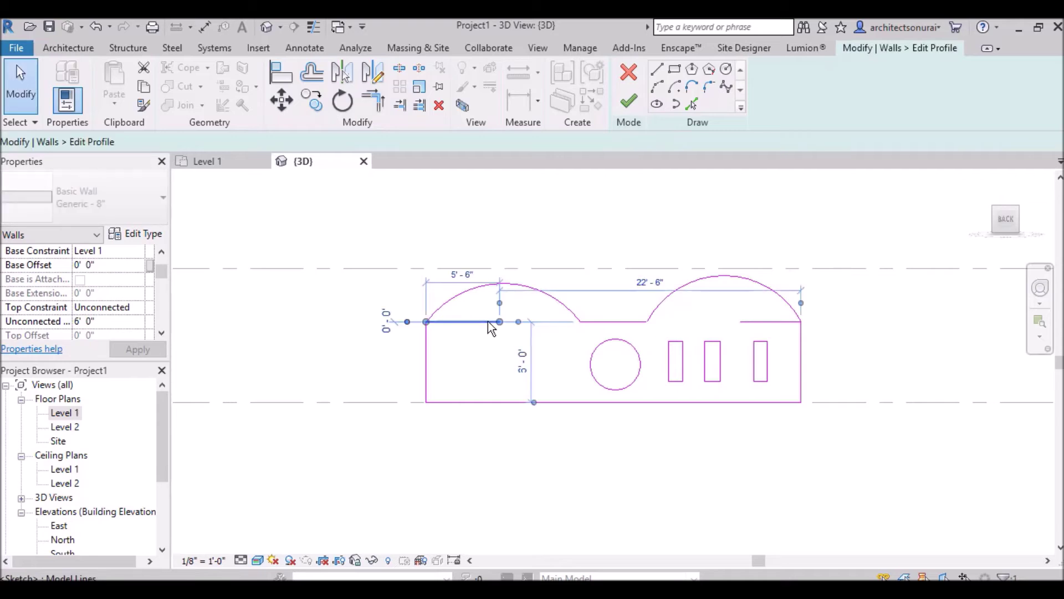
pyautogui.press('Delete')
pyautogui.click(754, 323)
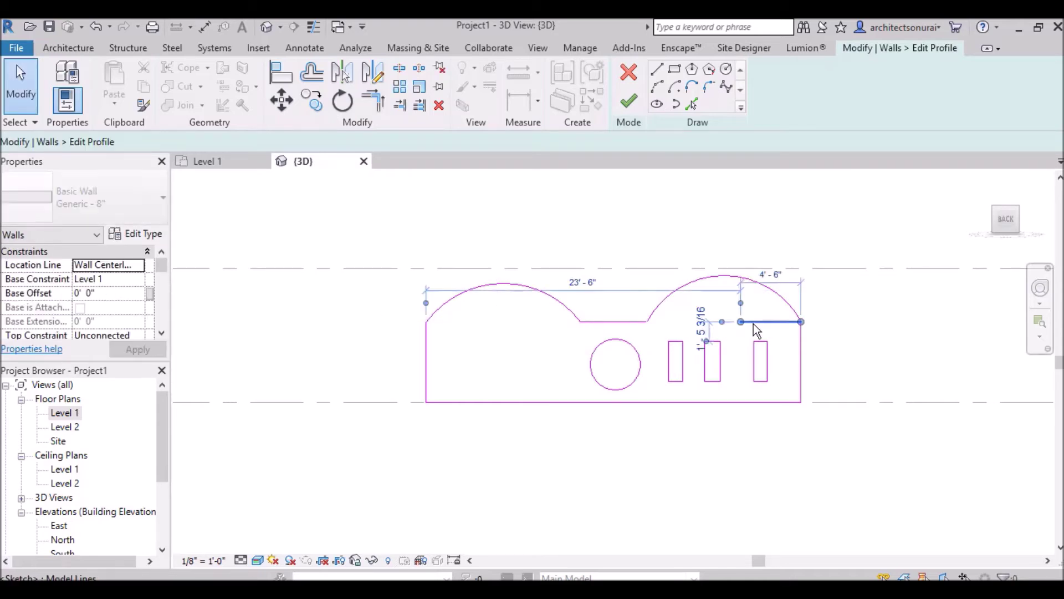
pyautogui.press('Delete')
pyautogui.click(634, 109)
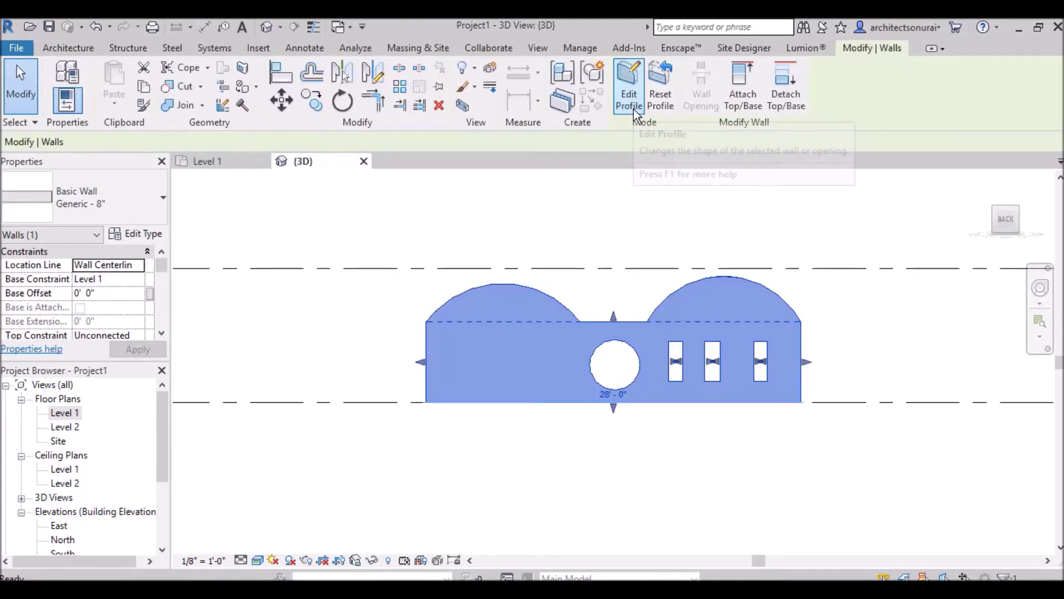
# Step: Orbit the 3D view to examine the wall's two arched tops and its openings, with the wall deselected
pyautogui.click(994, 208)
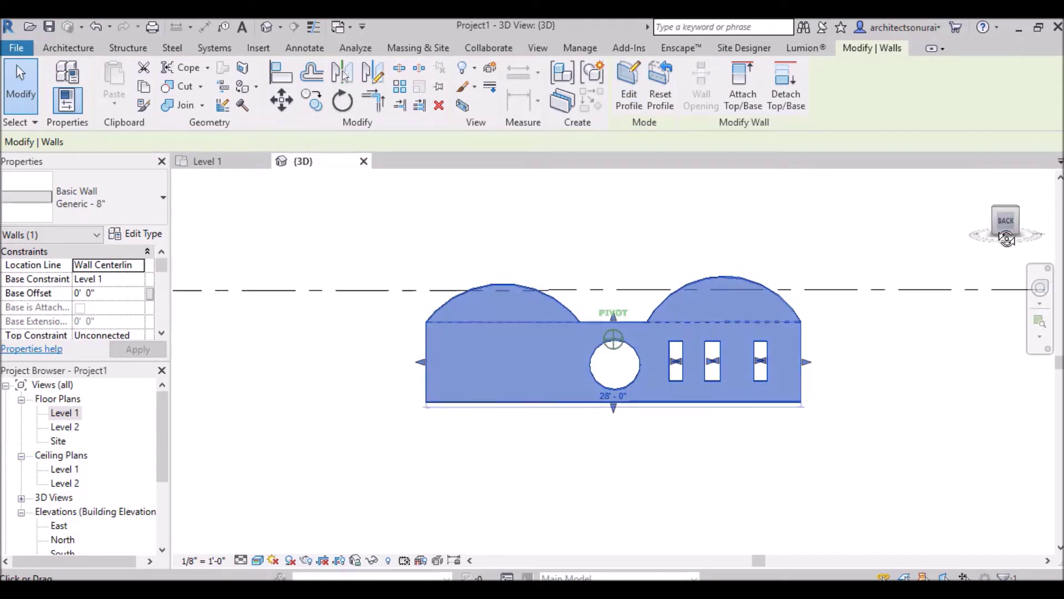
pyautogui.moveTo(699, 413)
pyautogui.keyDown('shift'); pyautogui.mouseDown(button='middle')
pyautogui.moveTo(732, 420)
pyautogui.moveTo(683, 378)
pyautogui.moveTo(454, 391)
pyautogui.moveTo(830, 289)
pyautogui.mouseUp(button='middle'); pyautogui.keyUp('shift')
pyautogui.click(733, 414)
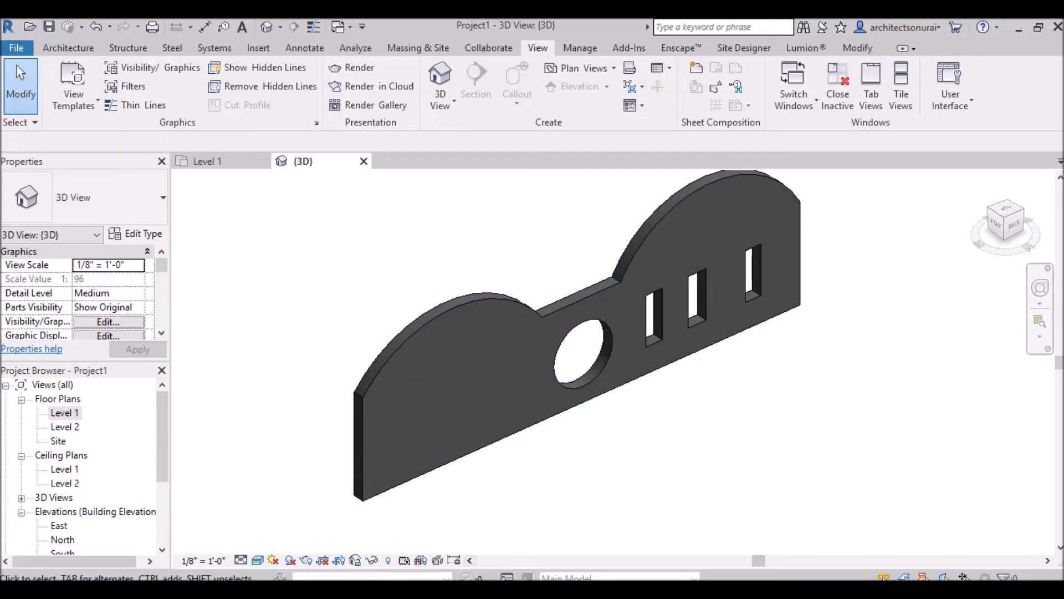
pyautogui.click(432, 540)
pyautogui.click(1032, 480)
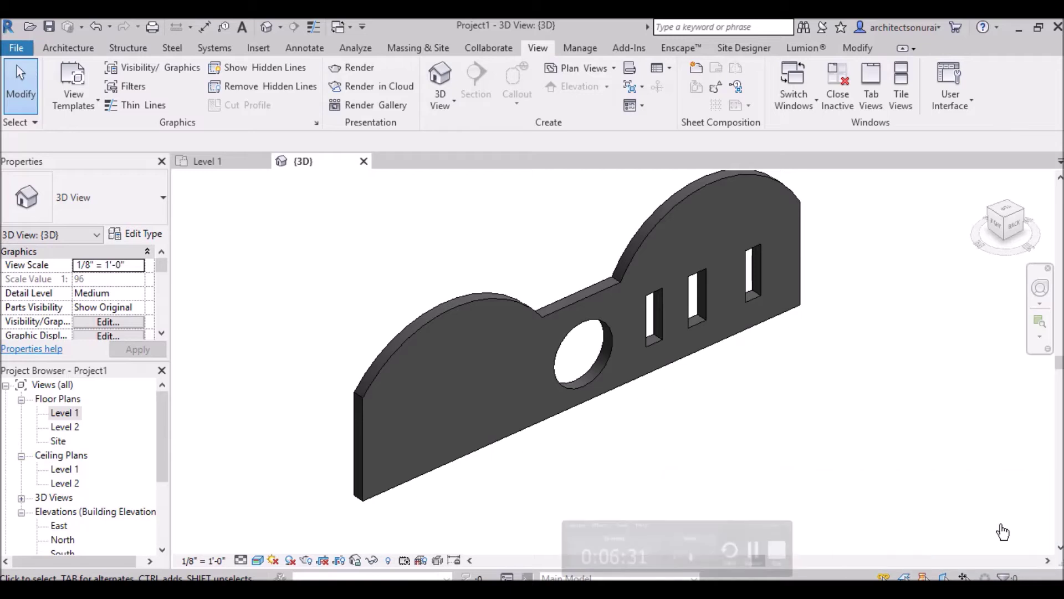
# Step: Delete the arched wall with its openings from the model
pyautogui.scroll(-1, 746, 421)
pyautogui.scroll(-2, 630, 304)
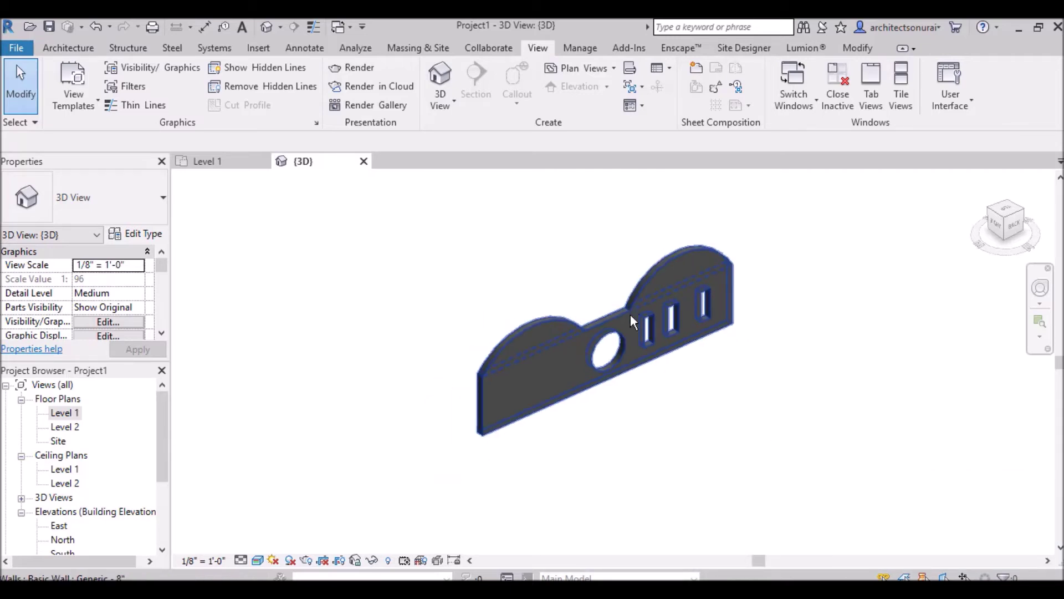
pyautogui.moveTo(764, 438); pyautogui.dragTo(456, 266)
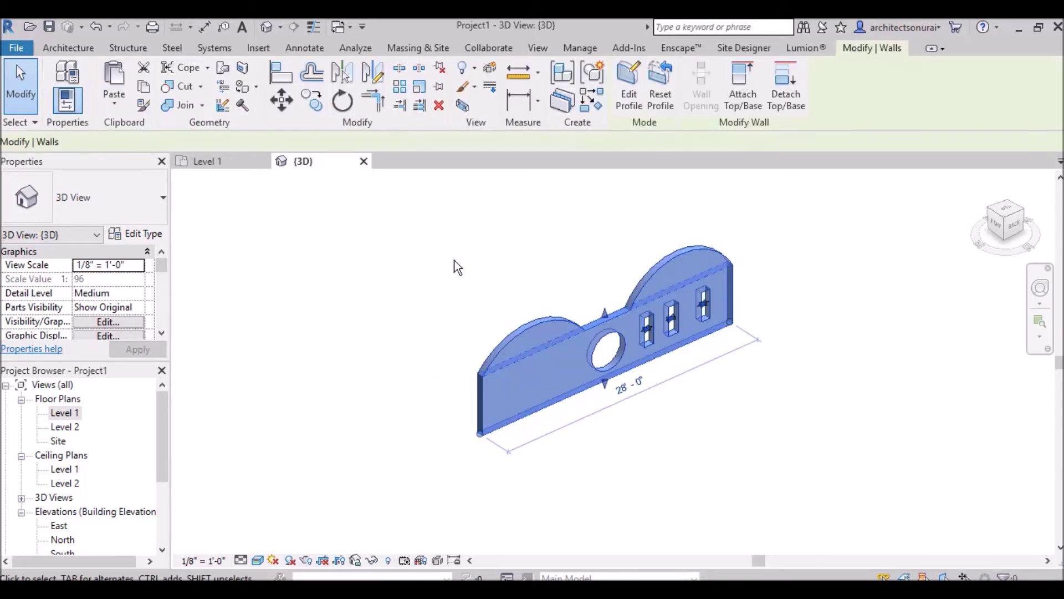
pyautogui.press('Delete')
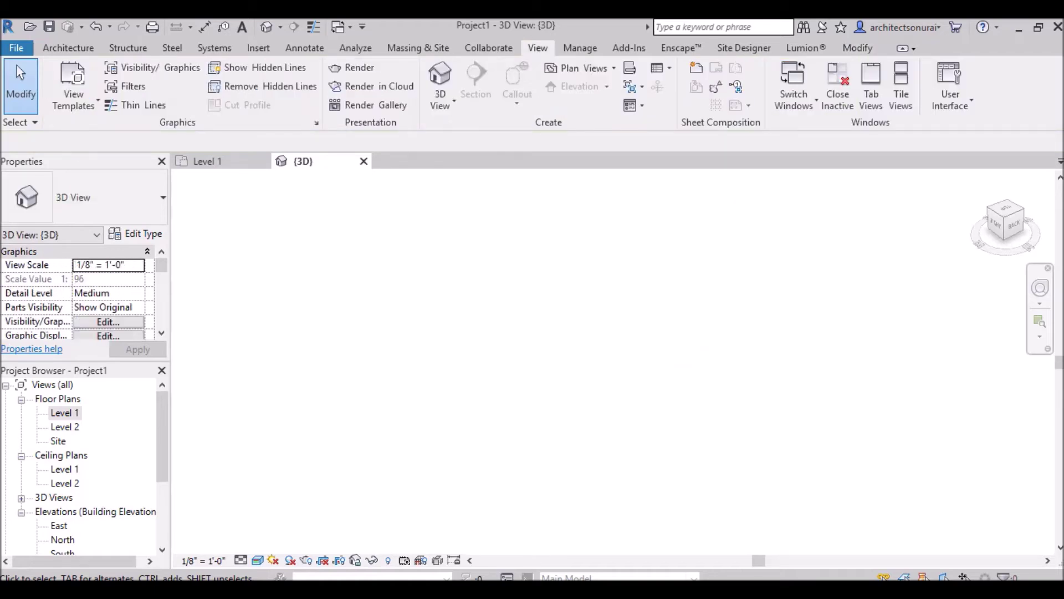
# Step: Switch to Photos, examine the boundary wall's slots and recess in the modern house picture up close, and return to Revit
pyautogui.moveTo(354, 557)
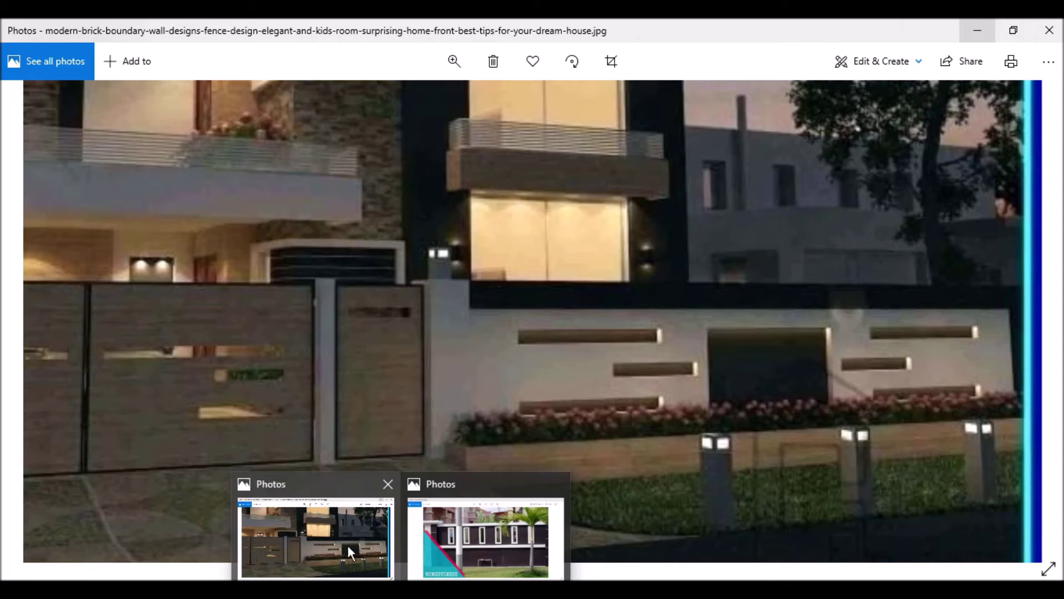
pyautogui.click(347, 544)
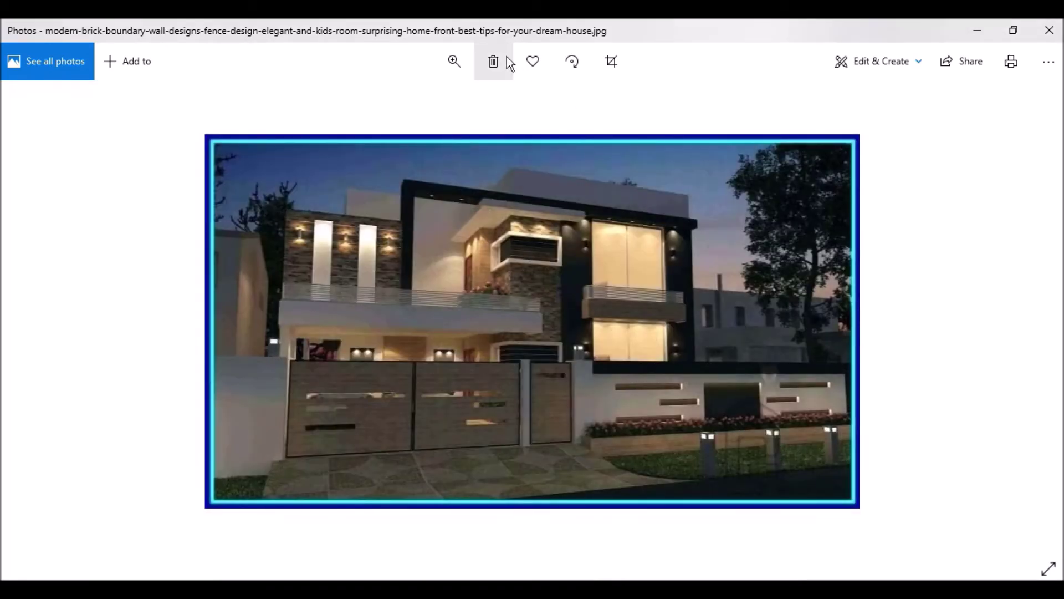
pyautogui.click(464, 99)
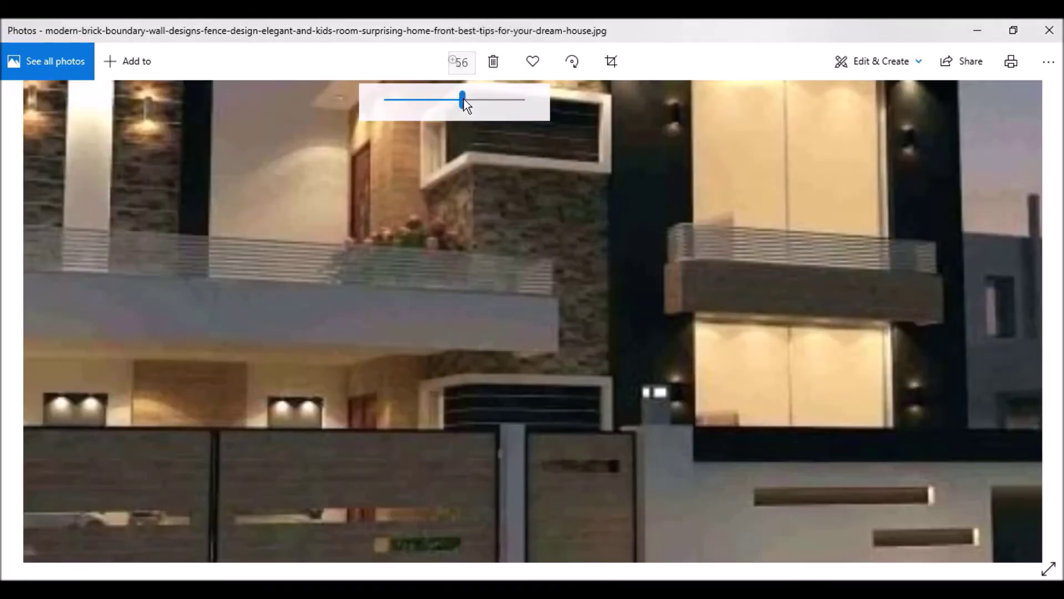
pyautogui.moveTo(450, 105); pyautogui.dragTo(444, 102)
pyautogui.moveTo(627, 401); pyautogui.dragTo(364, 301)
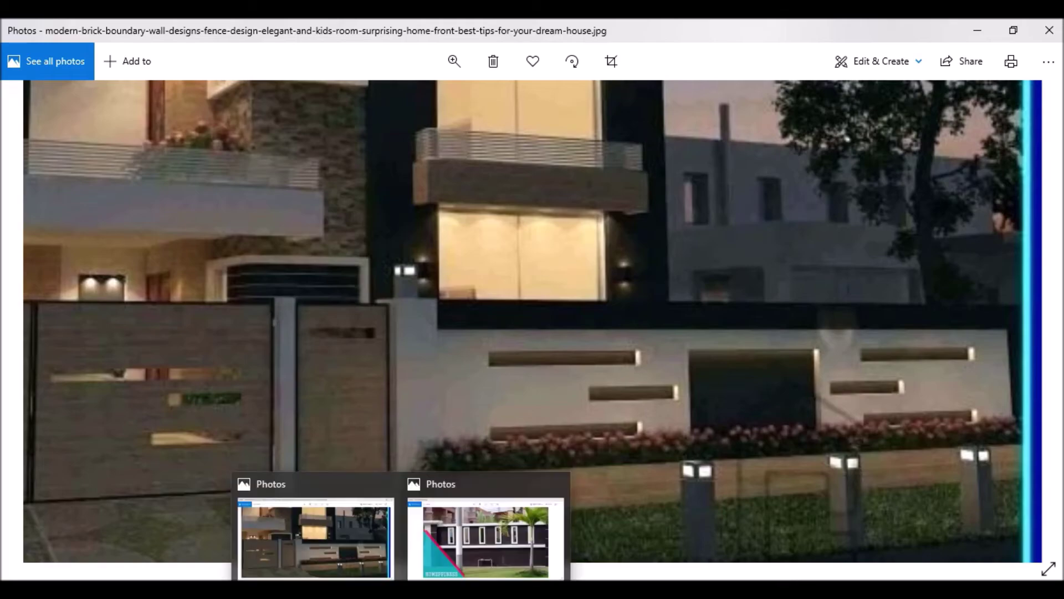
pyautogui.click(378, 541)
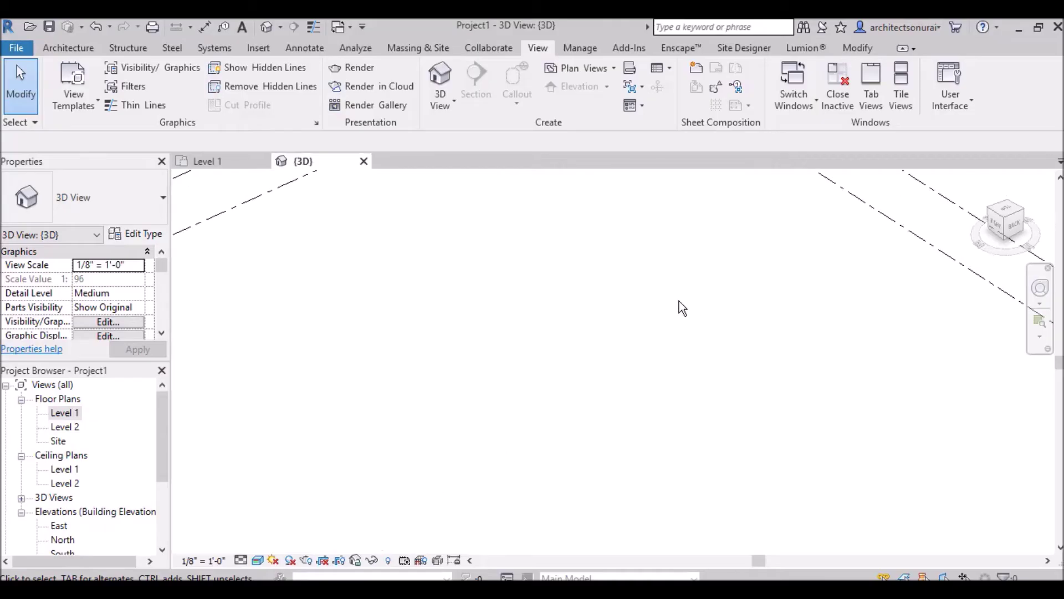
# Step: Draw a straight horizontal architectural wall in the Level 1 plan, using type Generic - 8" with an unconnected height of 6'
pyautogui.doubleClick(65, 414)
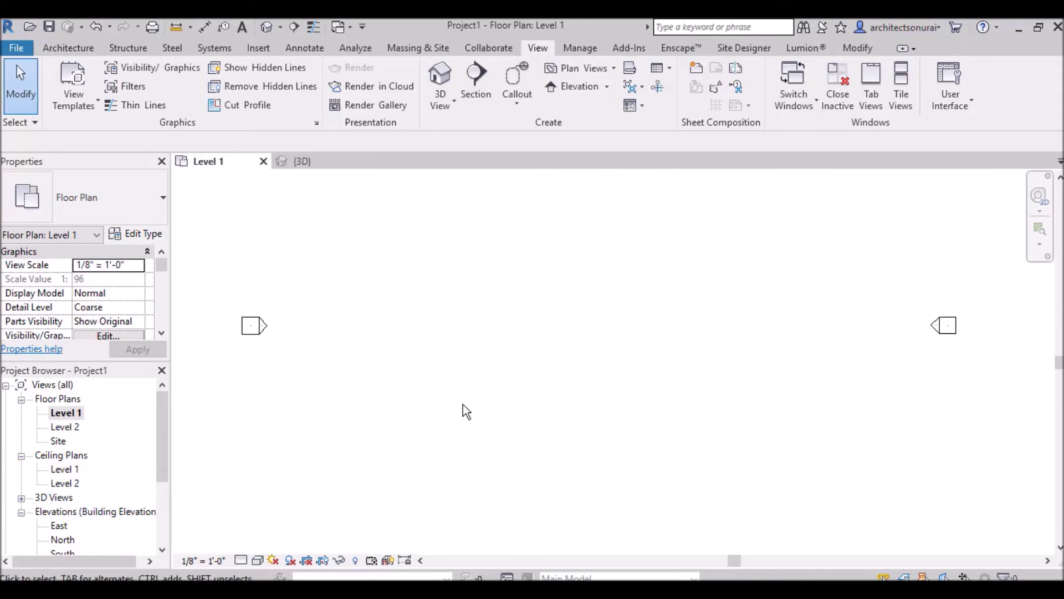
pyautogui.scroll(-2, 556, 354)
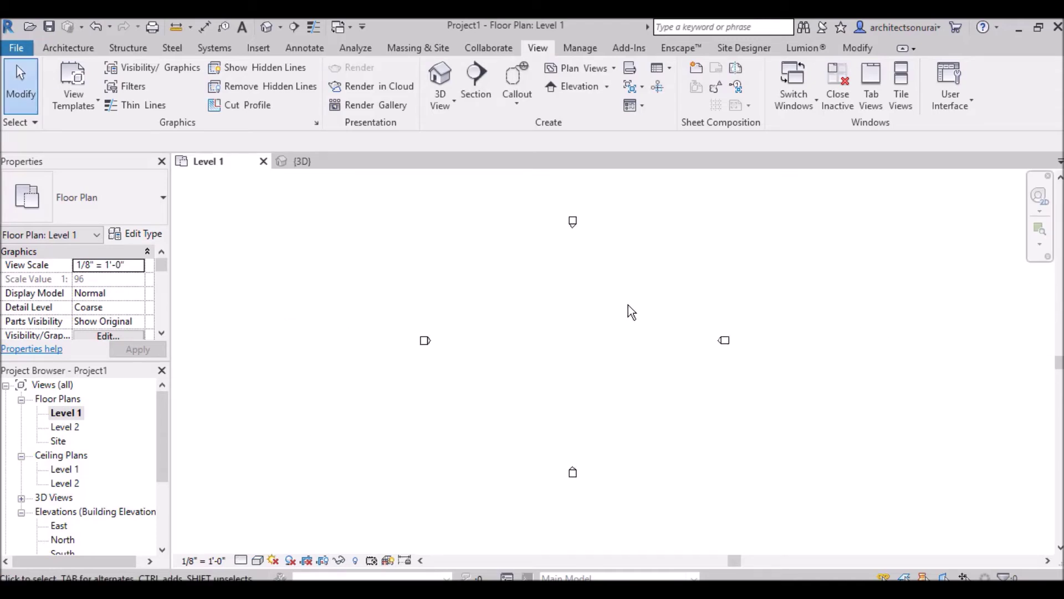
pyautogui.click(71, 50)
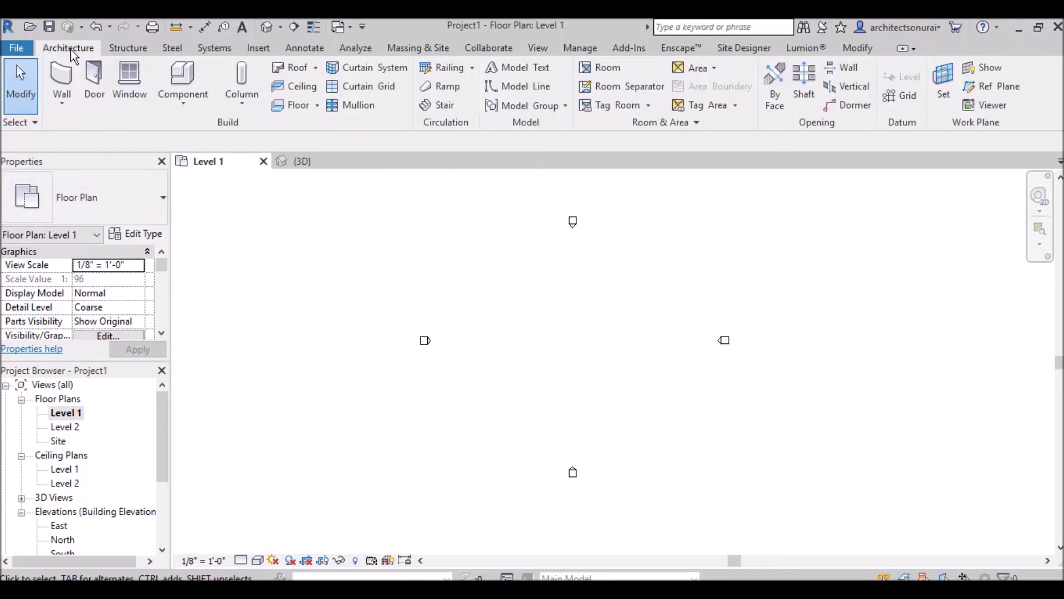
pyautogui.click(62, 105)
pyautogui.click(70, 130)
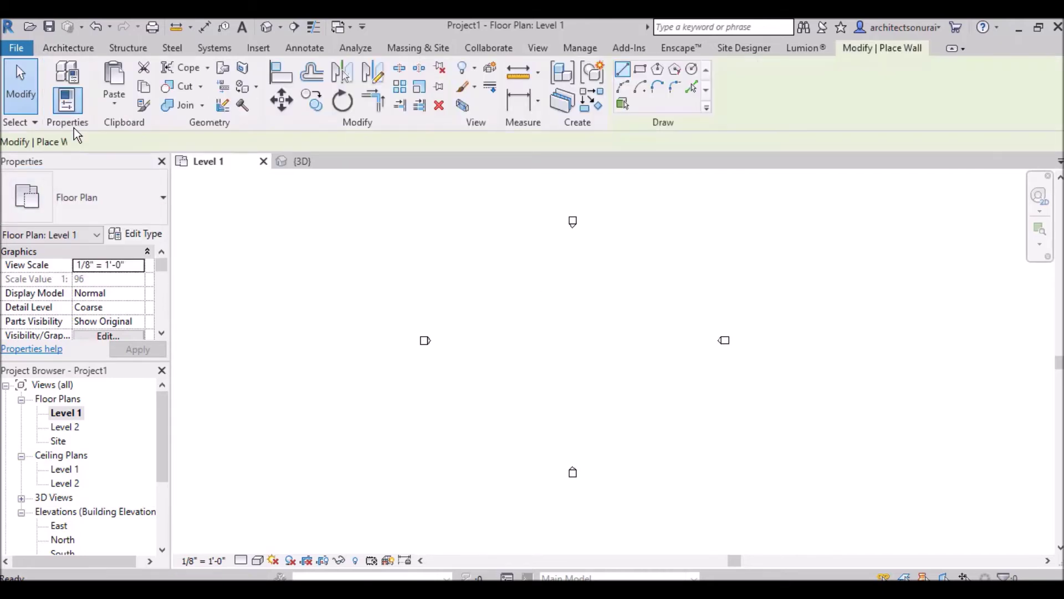
pyautogui.click(444, 318)
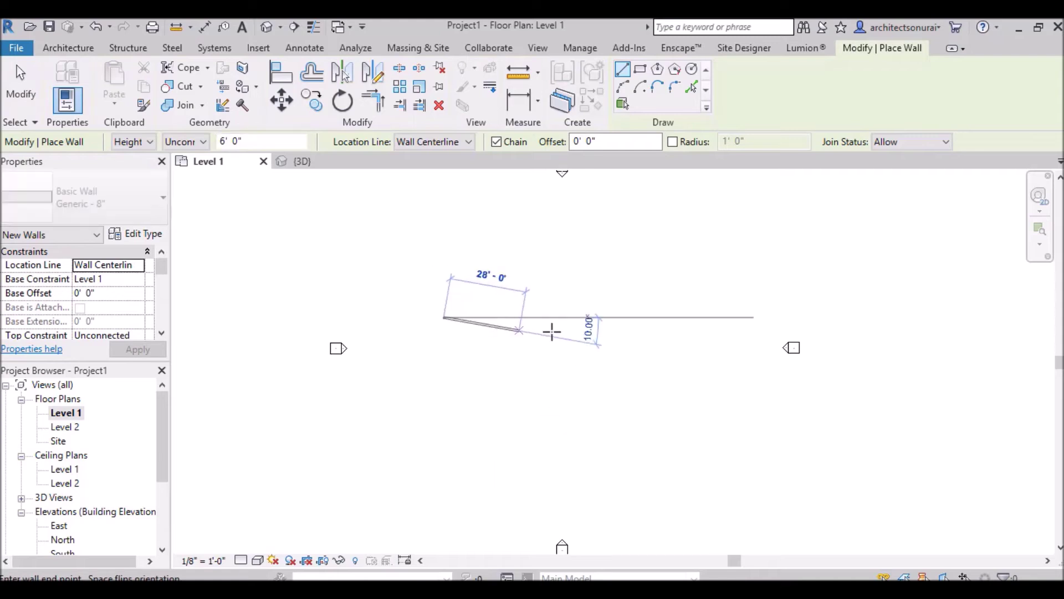
pyautogui.click(576, 317)
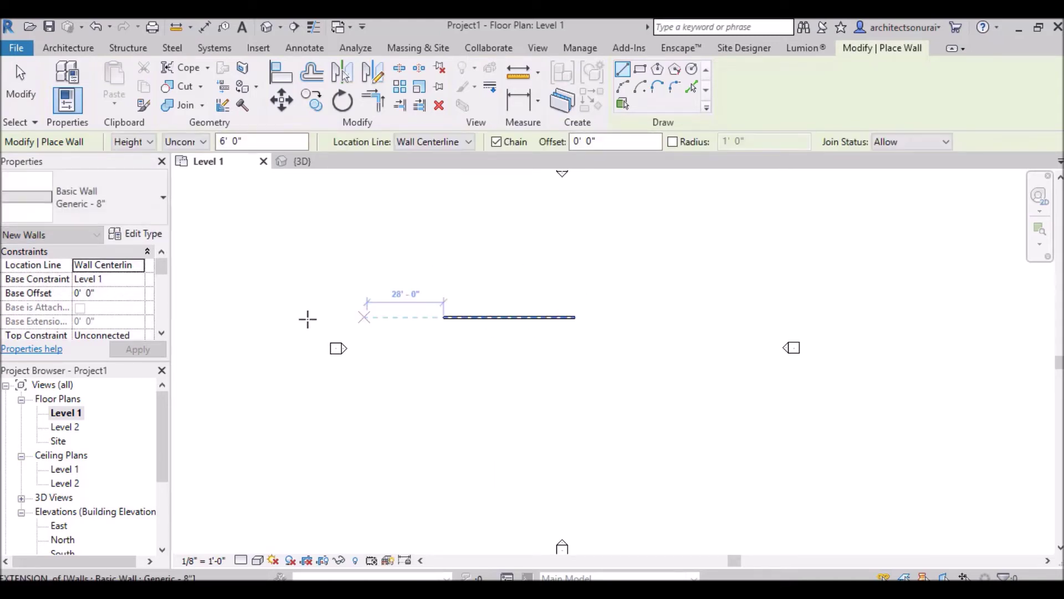
pyautogui.press('Escape')
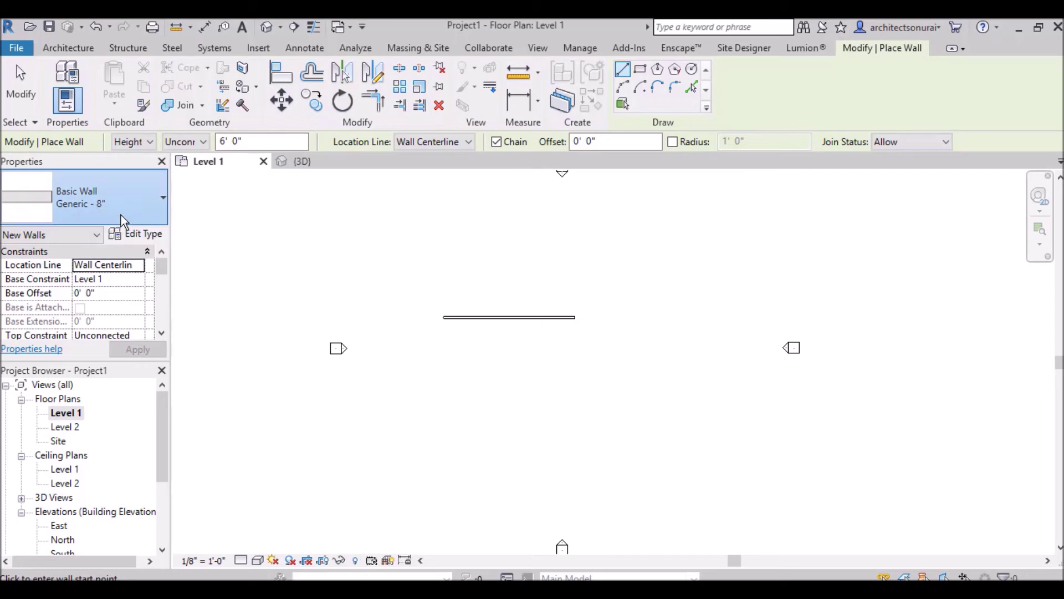
# Step: Change the type for the next wall to Basic Wall Generic - 6"
pyautogui.click(121, 214)
pyautogui.scroll(-1, 75, 374)
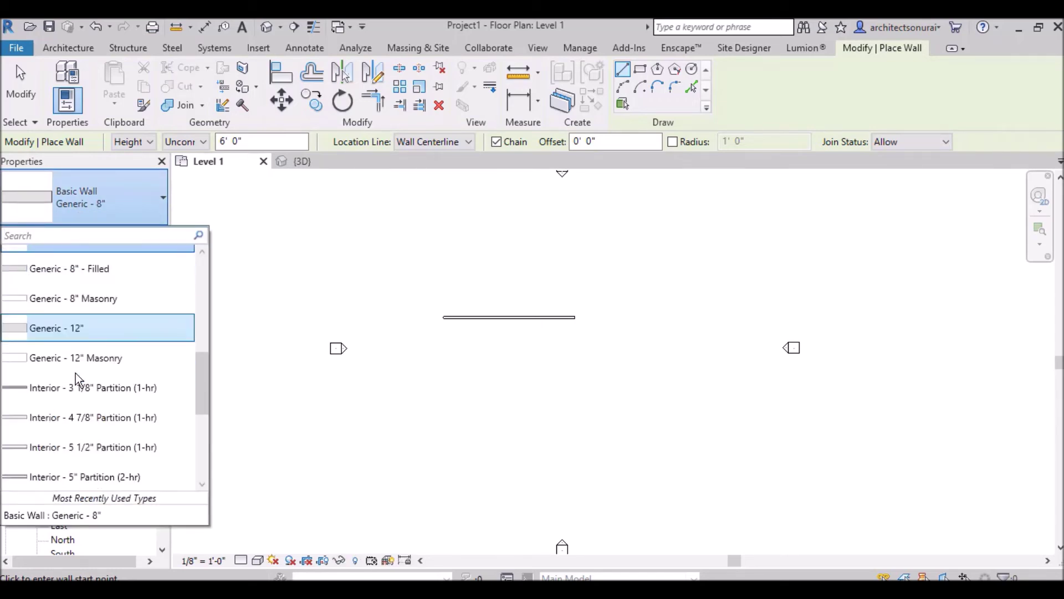
pyautogui.scroll(-2, 75, 373)
pyautogui.scroll(1, 76, 373)
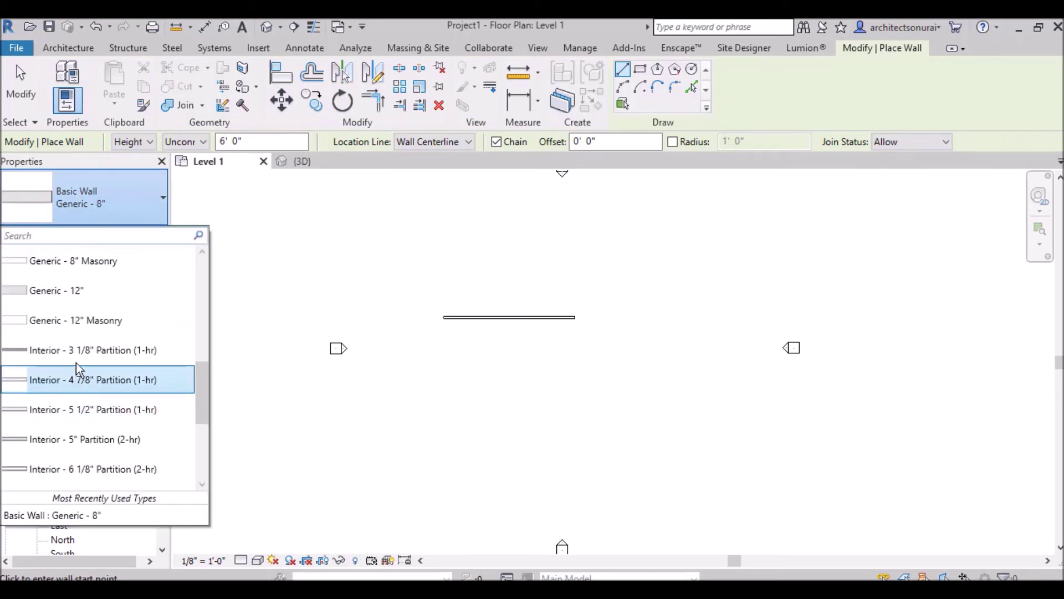
pyautogui.scroll(-3, 80, 343)
pyautogui.scroll(-3, 81, 332)
pyautogui.scroll(10, 81, 332)
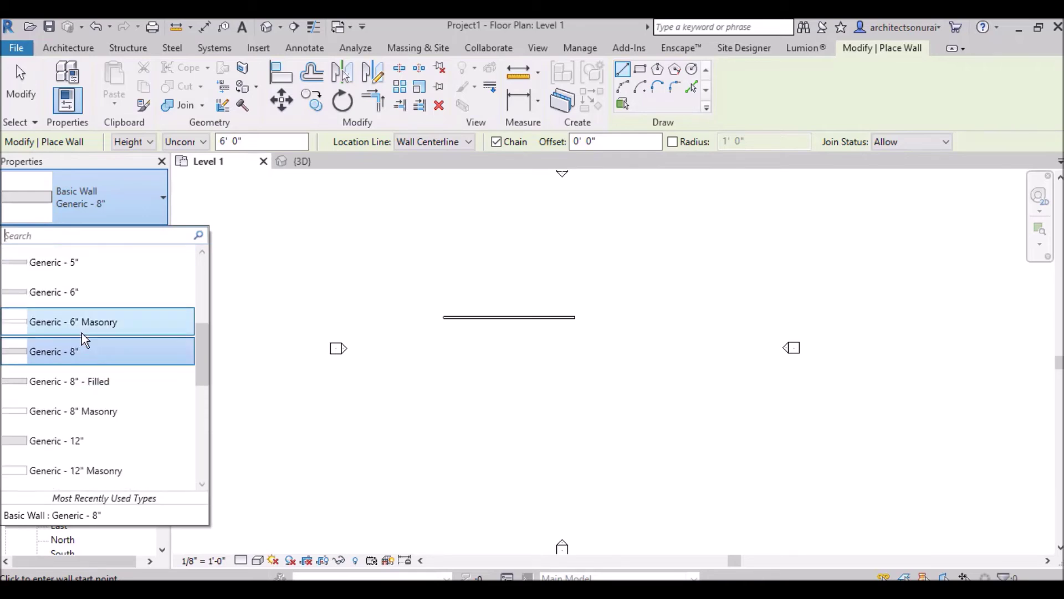
pyautogui.scroll(1, 82, 333)
pyautogui.click(63, 328)
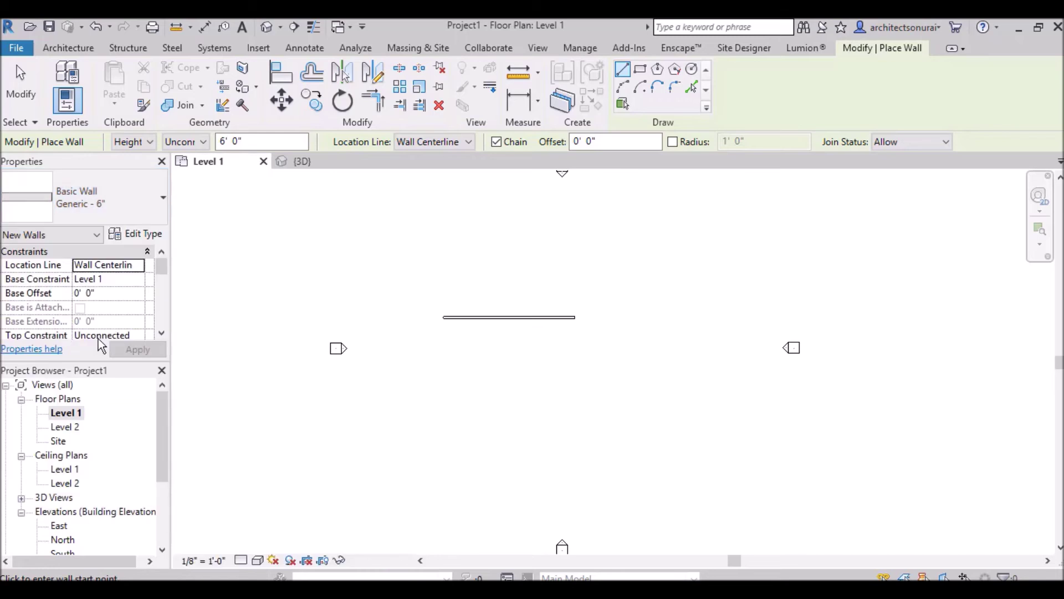
# Step: Draw a 48' Generic - 6" wall along the lower face of the existing wall, using Finish Face: Exterior as the location line
pyautogui.scroll(4, 463, 316)
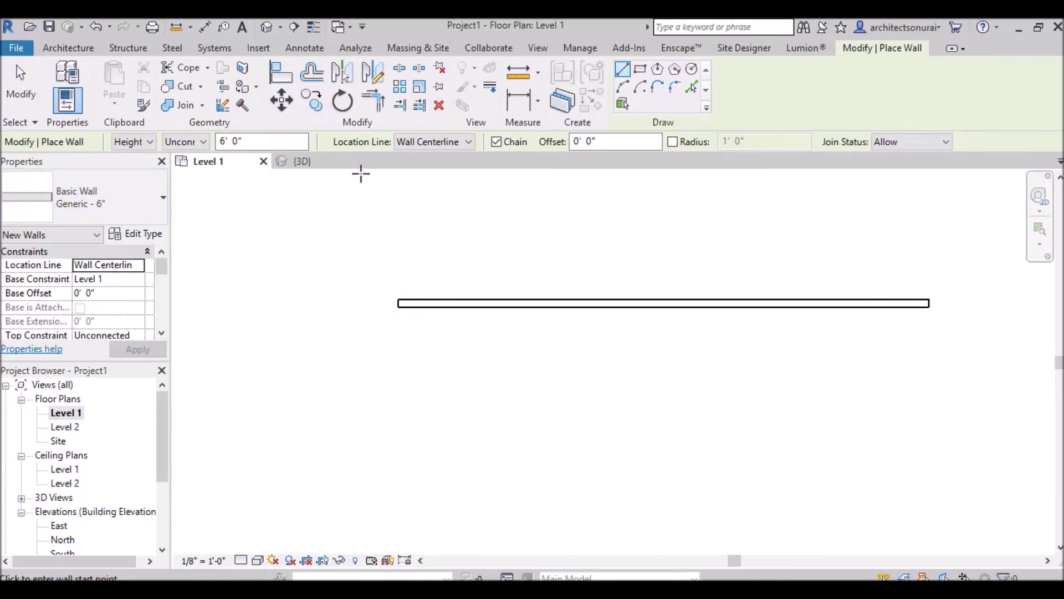
pyautogui.click(432, 144)
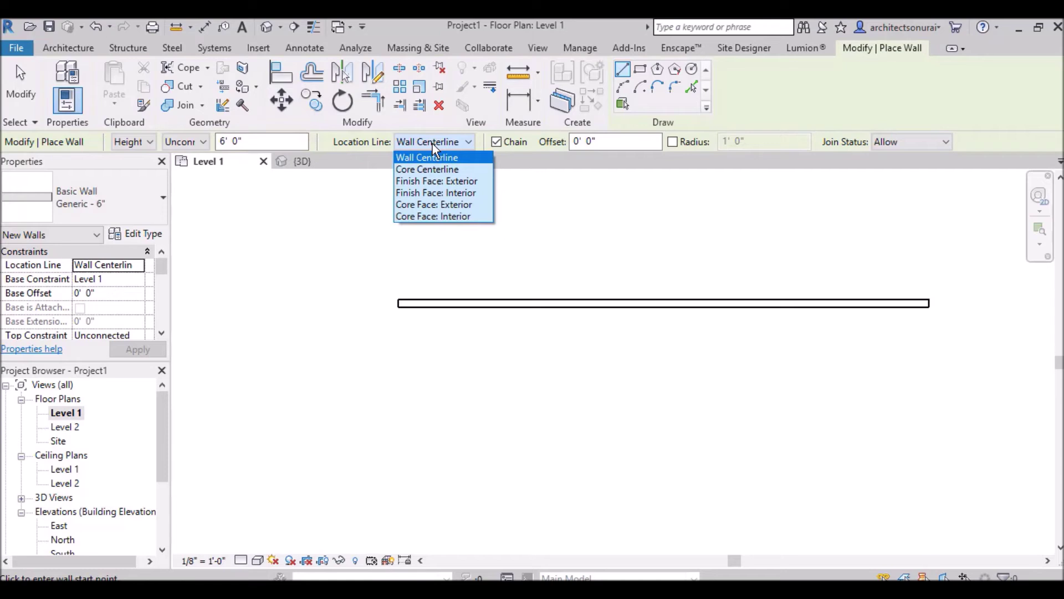
pyautogui.click(439, 178)
pyautogui.click(397, 308)
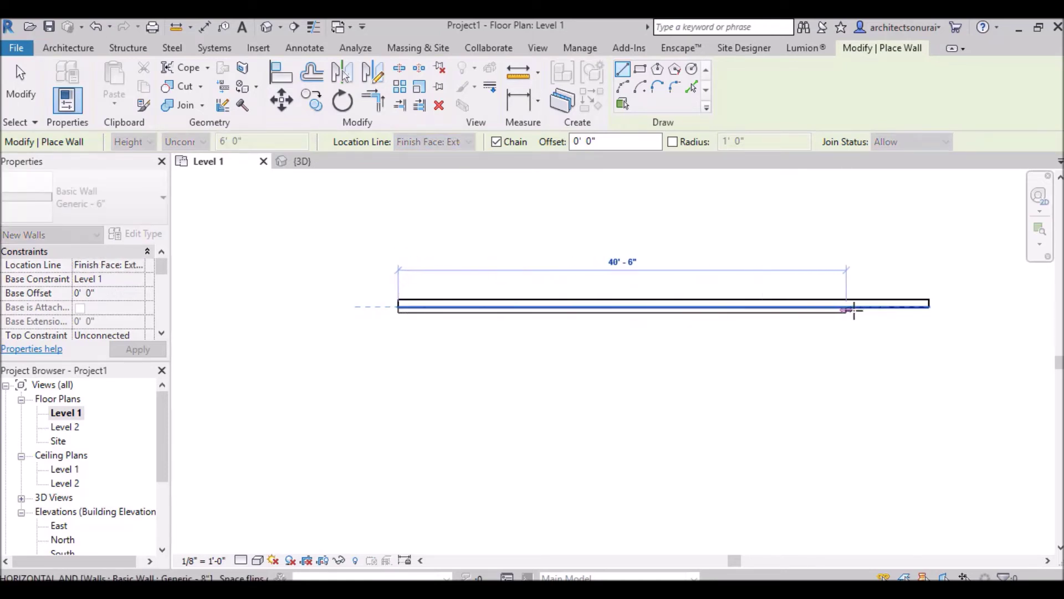
pyautogui.click(931, 306)
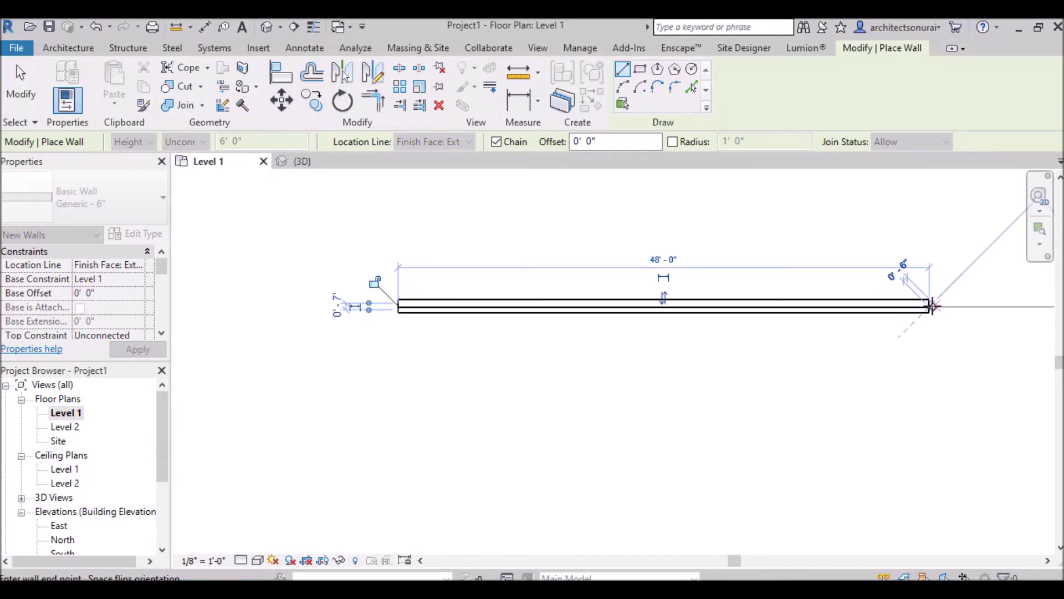
pyautogui.press('Escape')
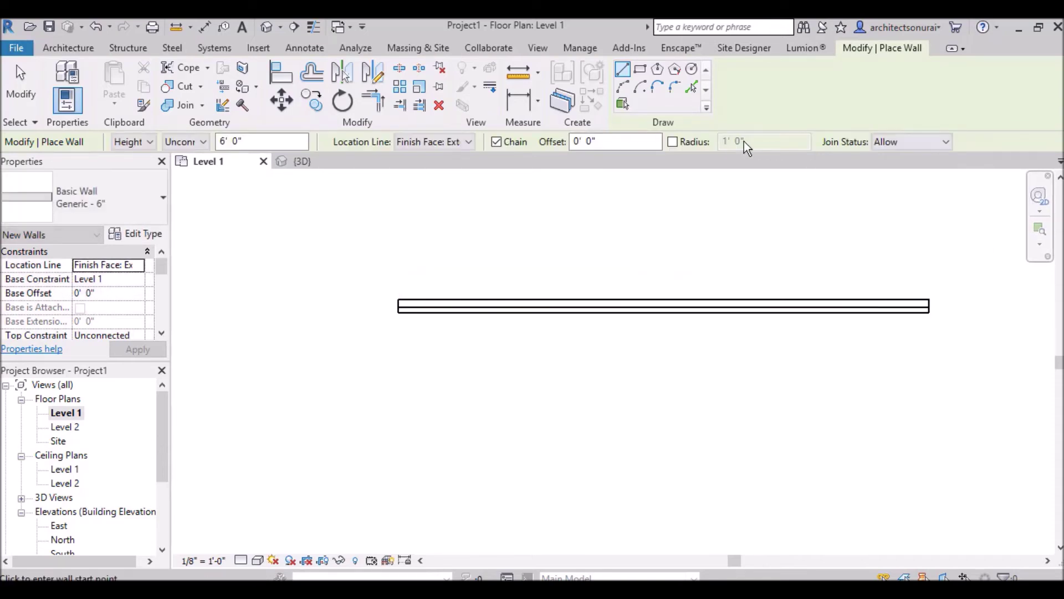
# Step: Open the default 3D view to see the two adjoining walls and end wall placement
pyautogui.click(537, 49)
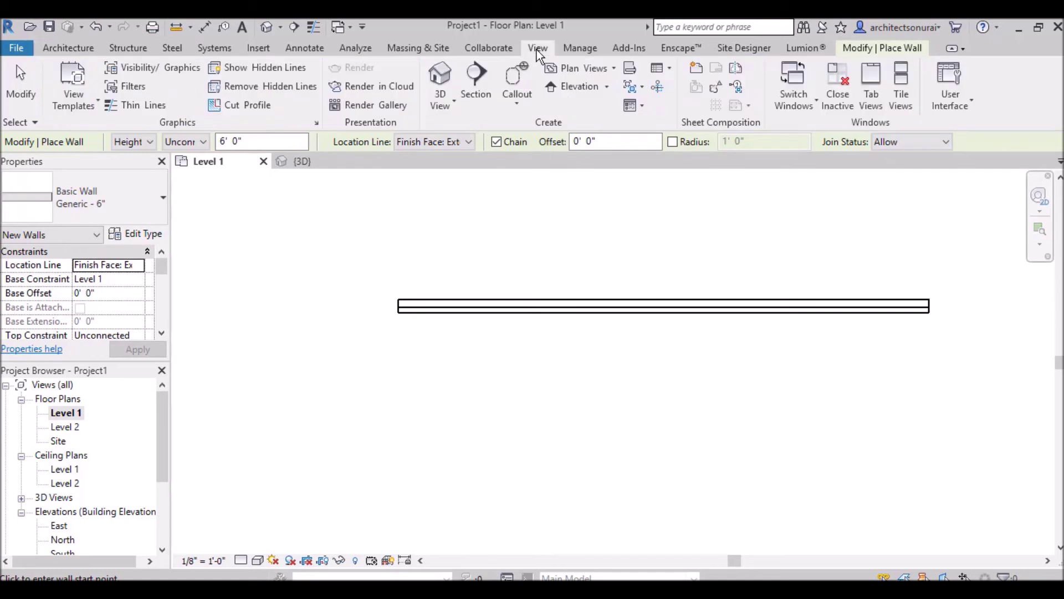
pyautogui.click(442, 77)
pyautogui.scroll(6, 665, 356)
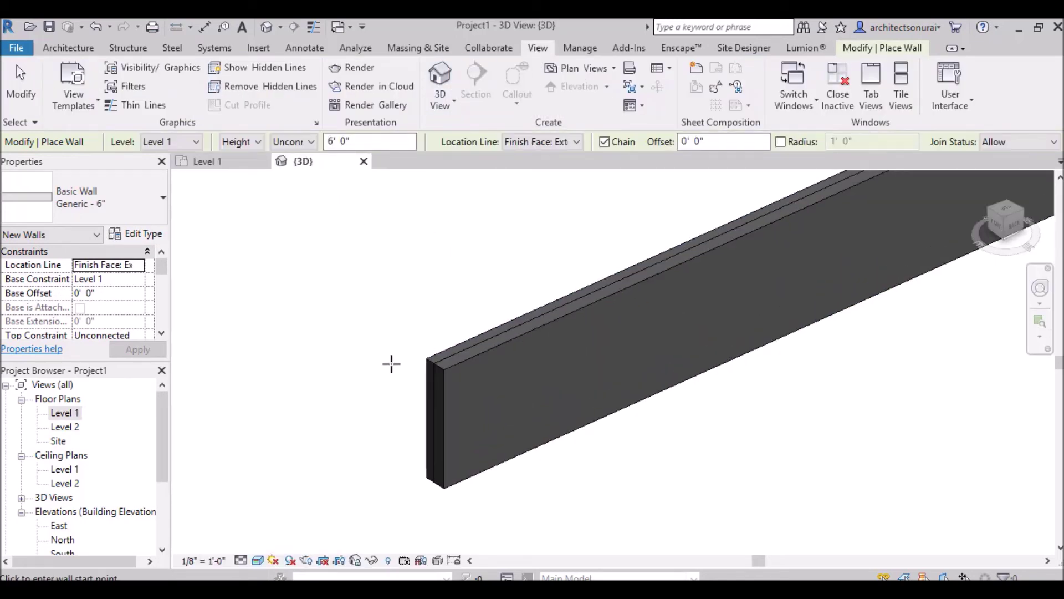
pyautogui.scroll(-2, 283, 375)
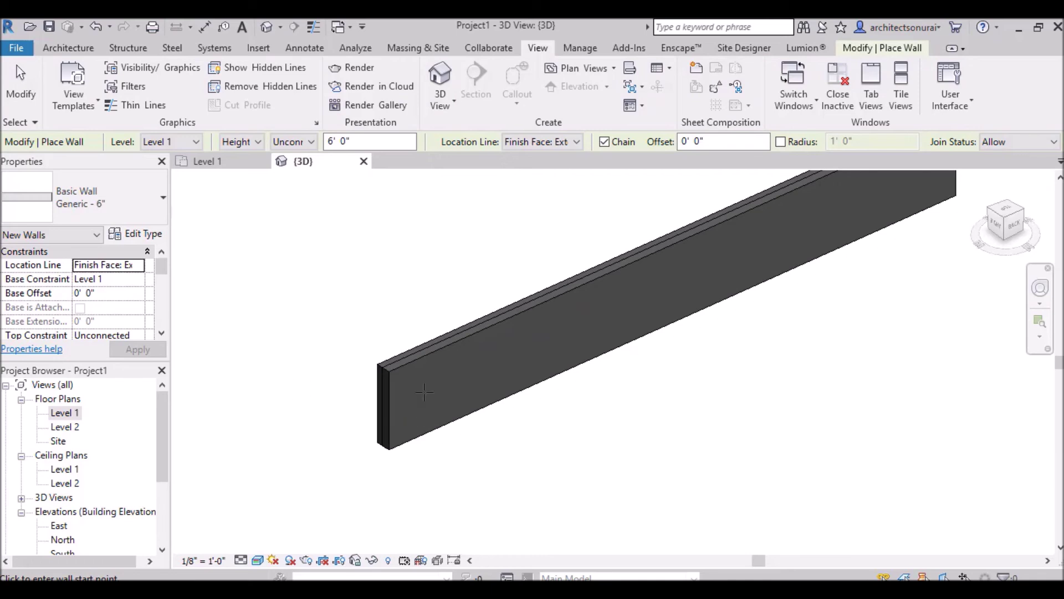
pyautogui.press('Escape')
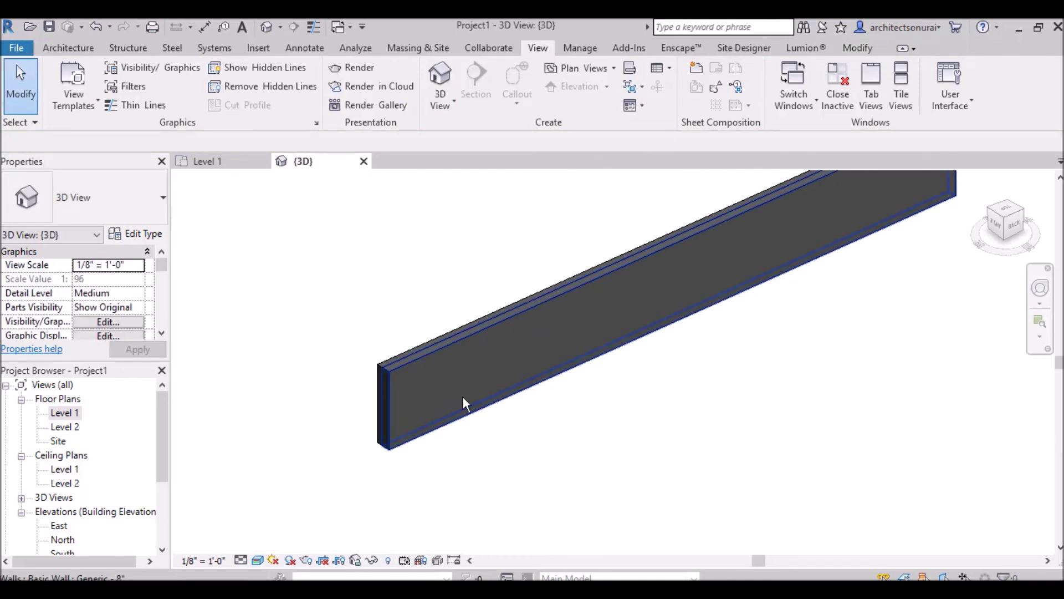
# Step: Open the profile of the Generic - 8" wall for editing, viewed straight from the back
pyautogui.click(463, 390)
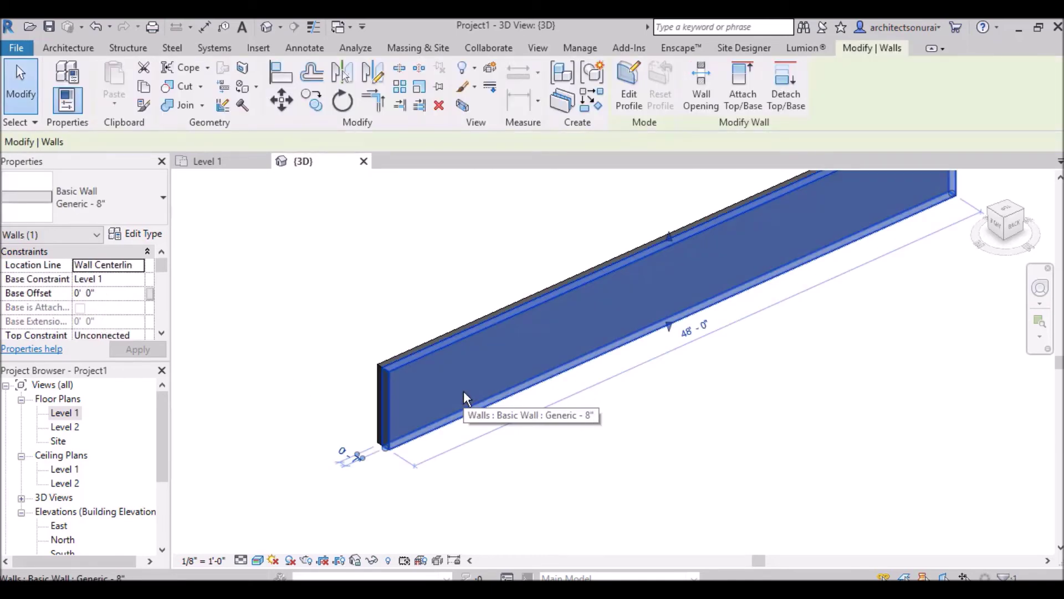
pyautogui.click(632, 92)
pyautogui.scroll(-2, 398, 445)
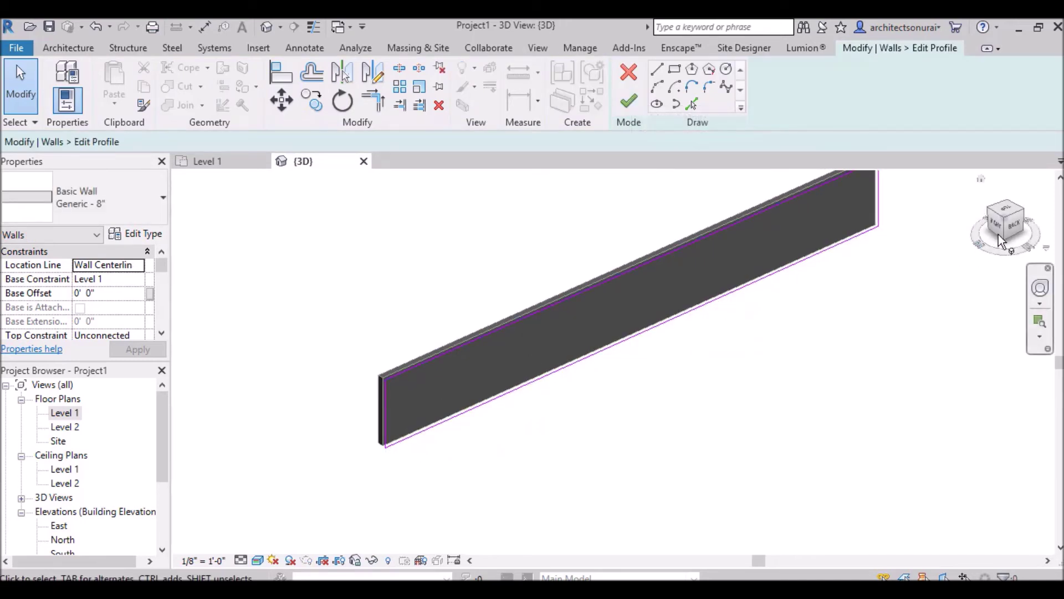
pyautogui.click(1017, 228)
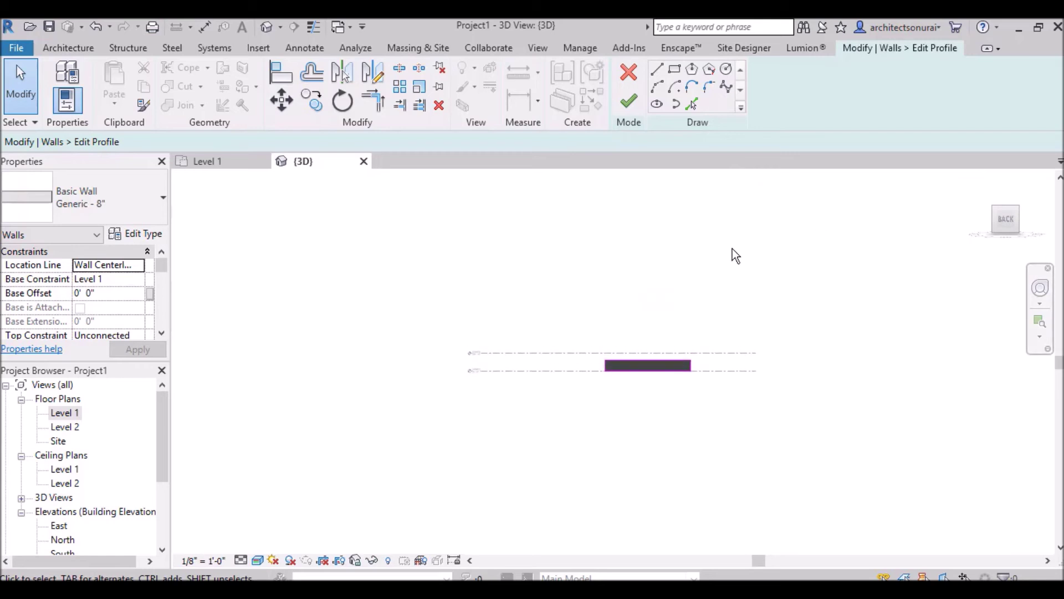
pyautogui.scroll(5, 589, 379)
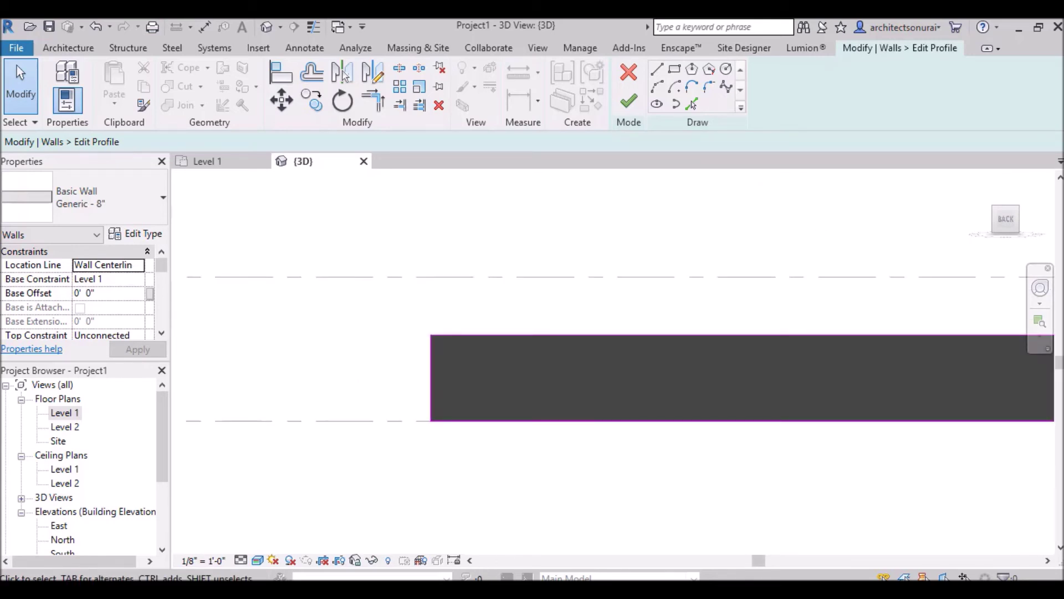
# Step: Sketch a thin horizontal rectangular slot about 5'-6" long in the upper part of the wall profile, near its left end
pyautogui.moveTo(401, 593)
pyautogui.moveTo(363, 558)
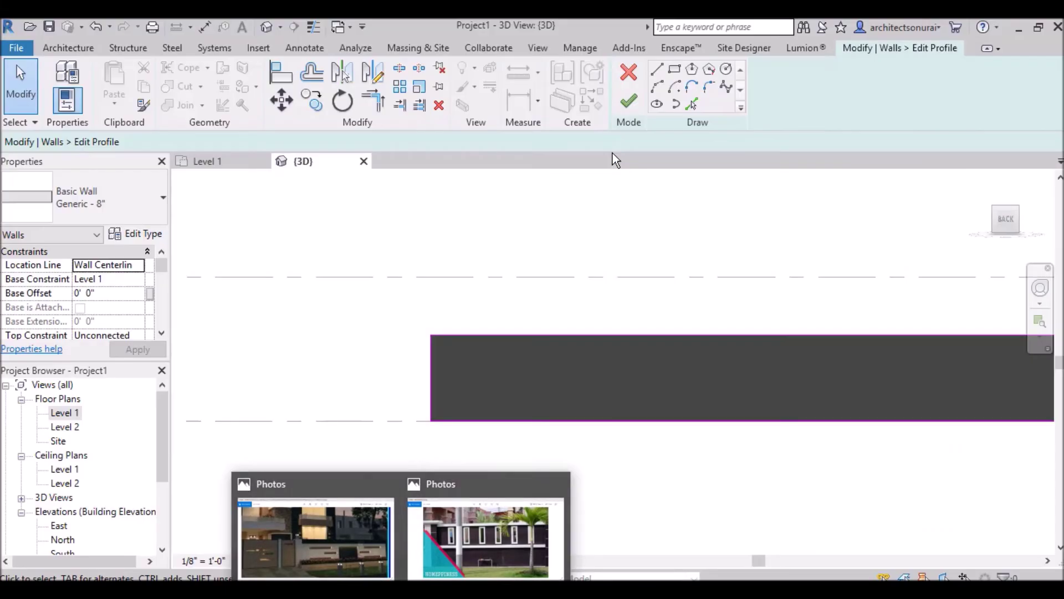
pyautogui.click(675, 69)
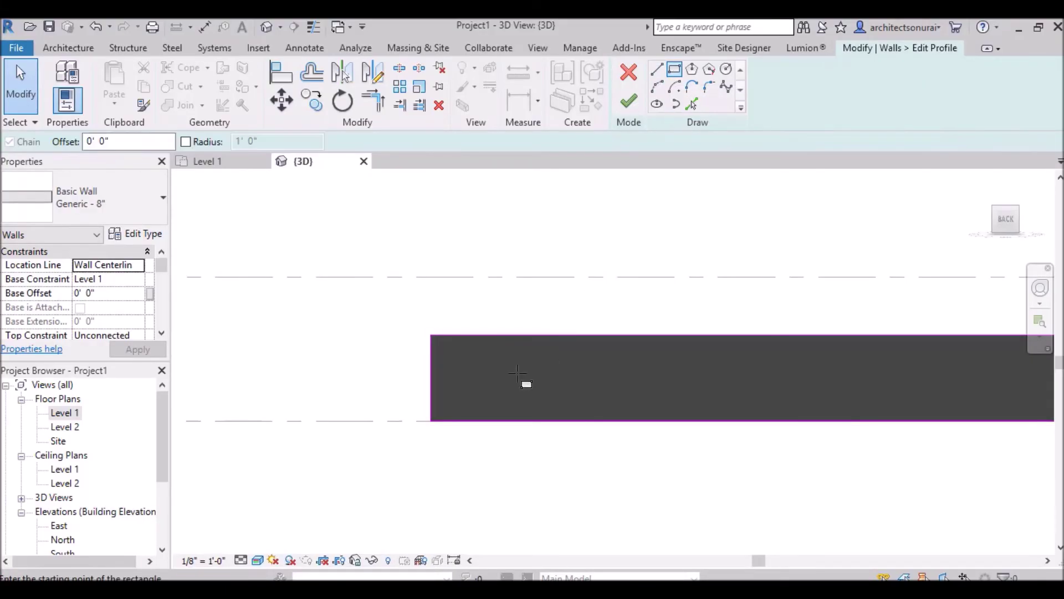
pyautogui.click(474, 367)
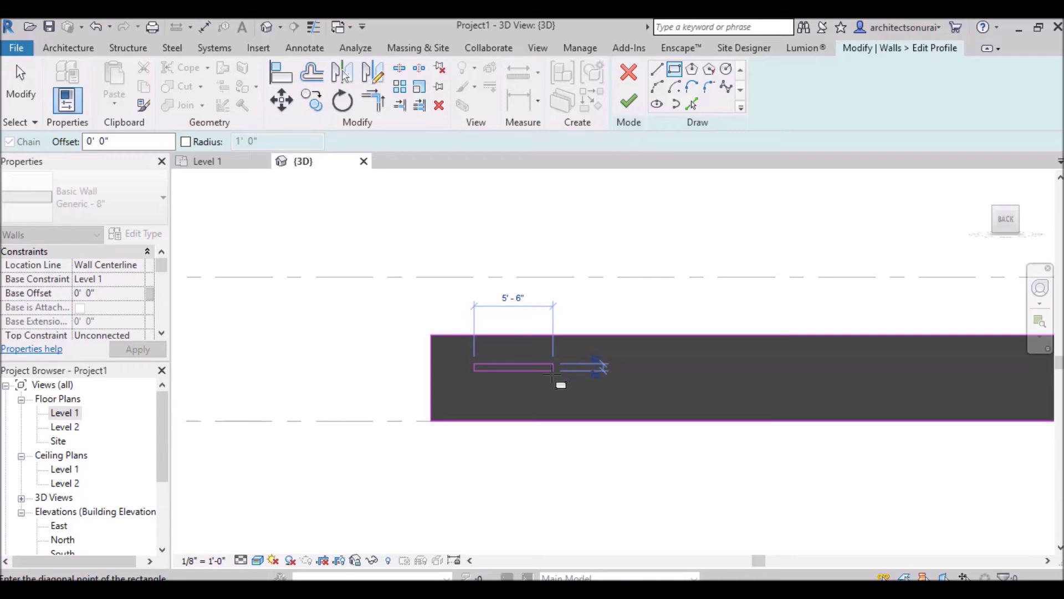
pyautogui.click(552, 371)
# Step: Sketch a shorter slot starting below the first slot's right end, and a lower slot aligned with the first slot's ends
pyautogui.moveTo(400, 581)
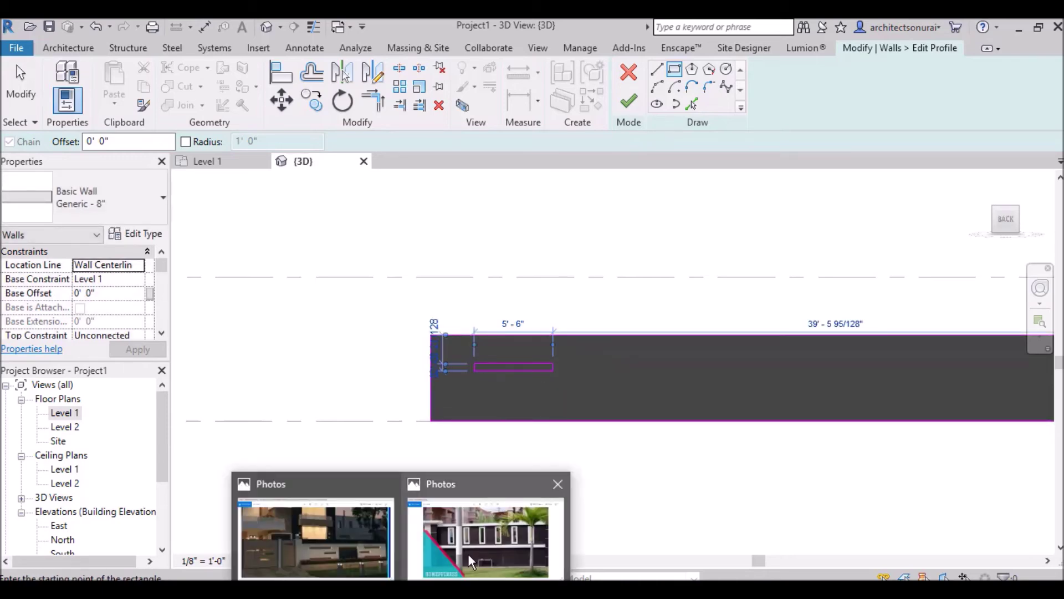
pyautogui.moveTo(357, 544)
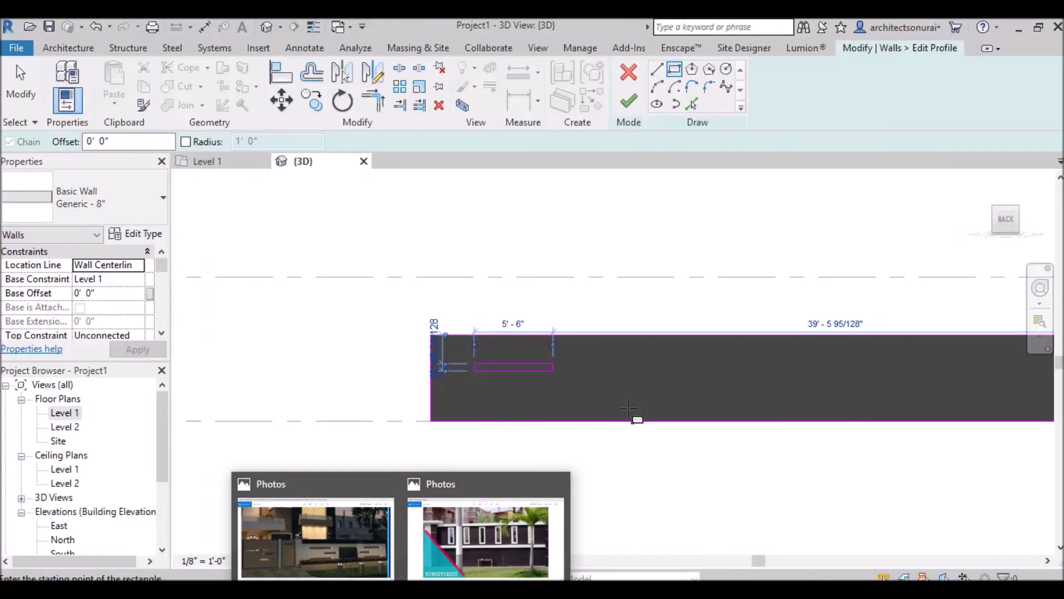
pyautogui.click(549, 376)
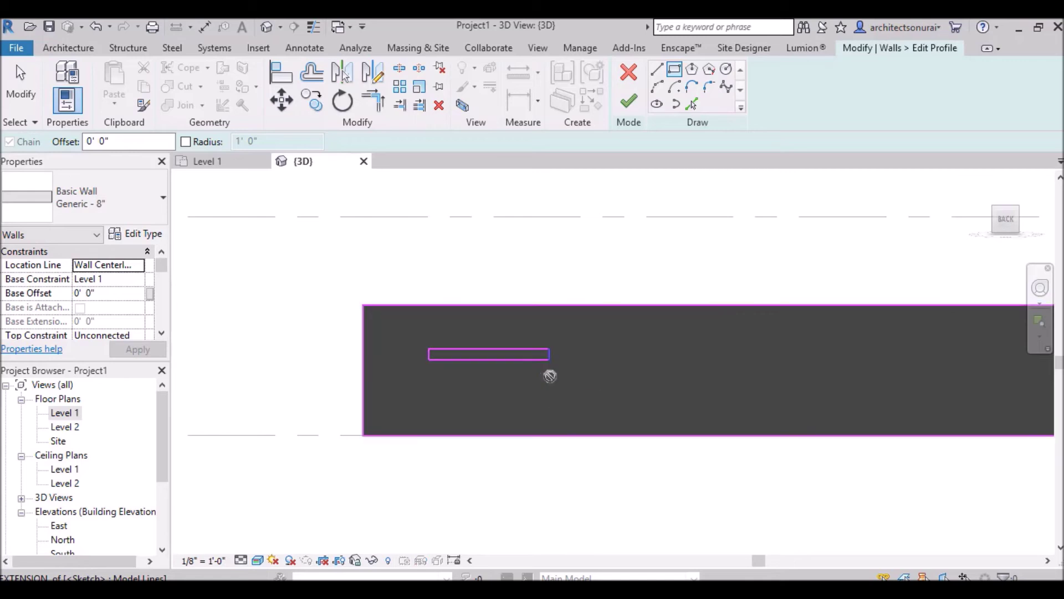
pyautogui.click(590, 410)
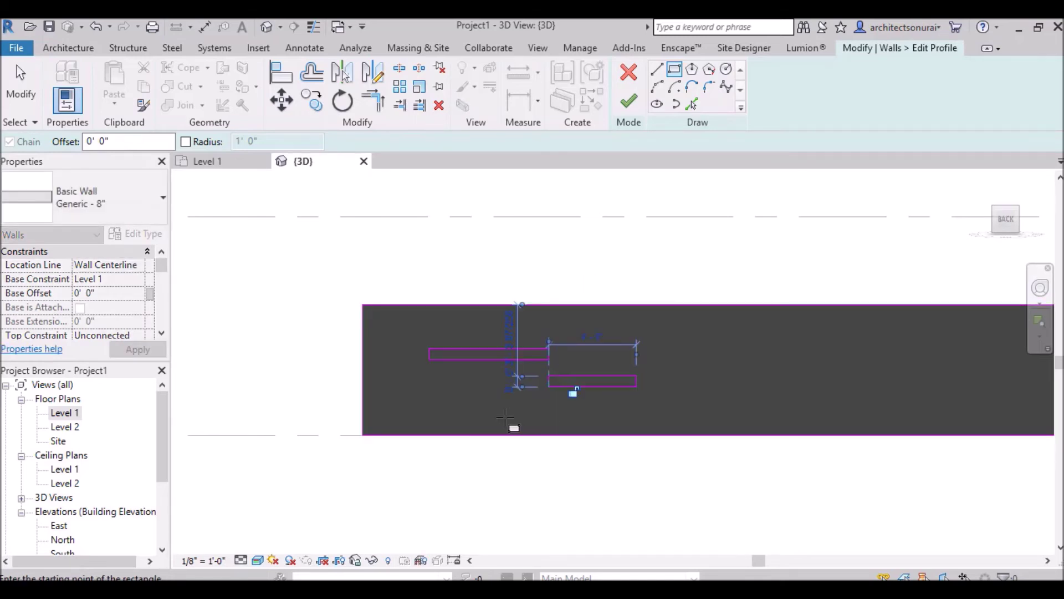
pyautogui.click(430, 409)
pyautogui.click(548, 417)
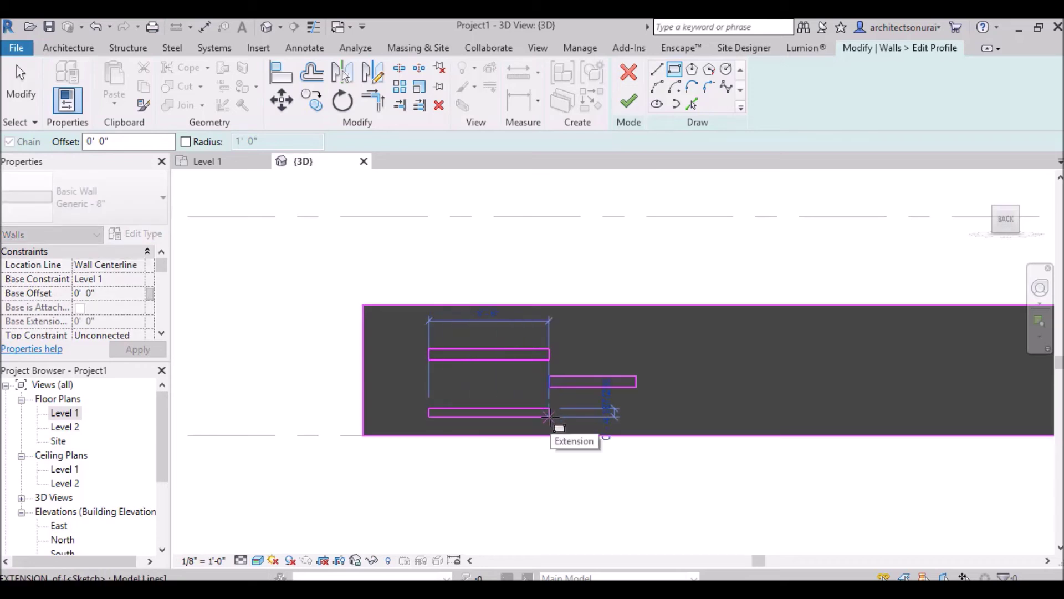
pyautogui.click(548, 421)
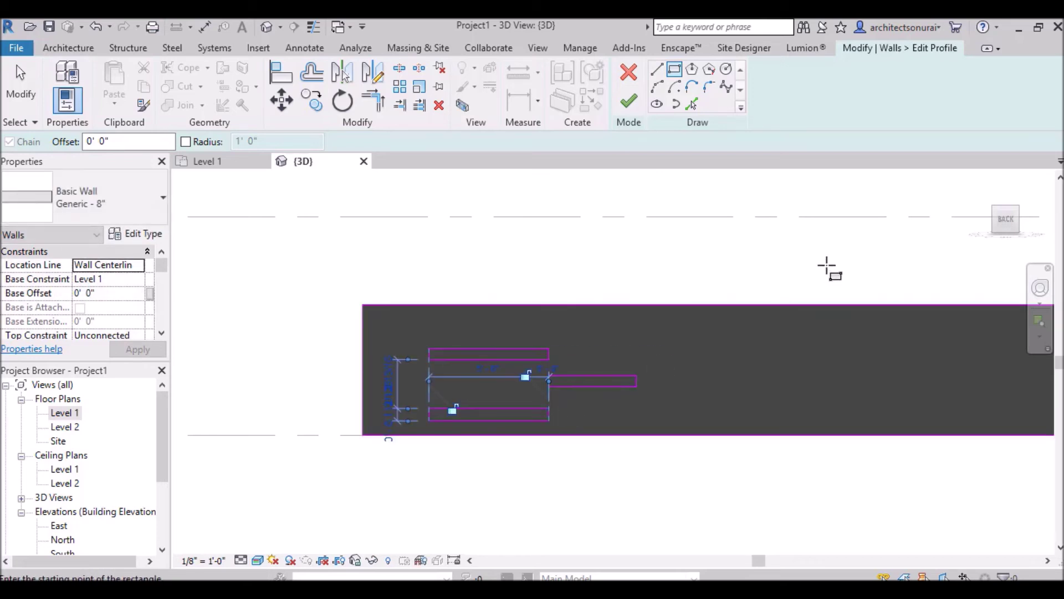
# Step: Switch to Photos, examine the dark recess beside the slots in the boundary wall picture, and return to Revit
pyautogui.moveTo(401, 589)
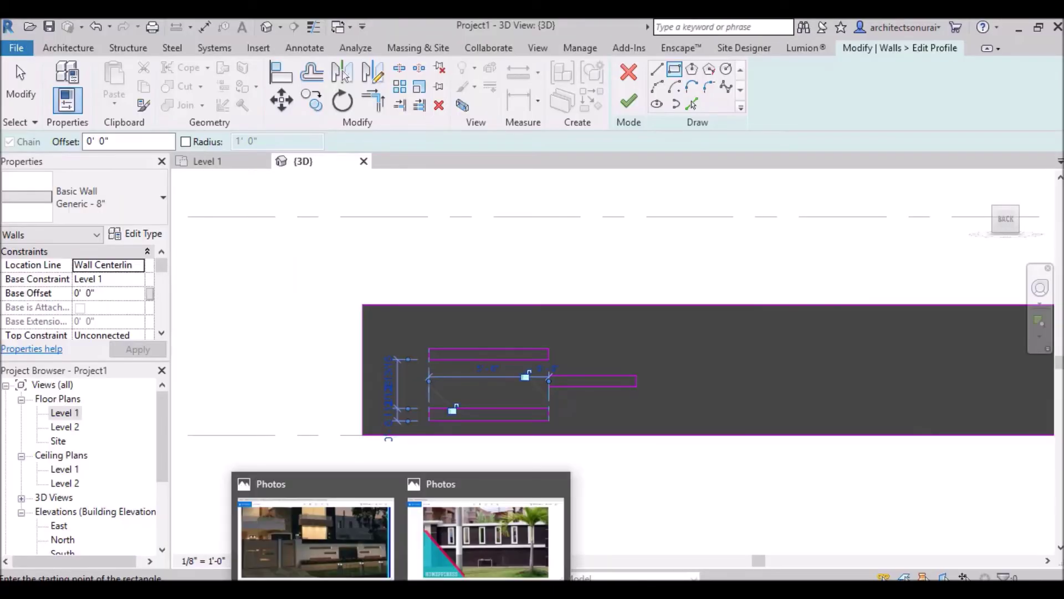
pyautogui.click(334, 534)
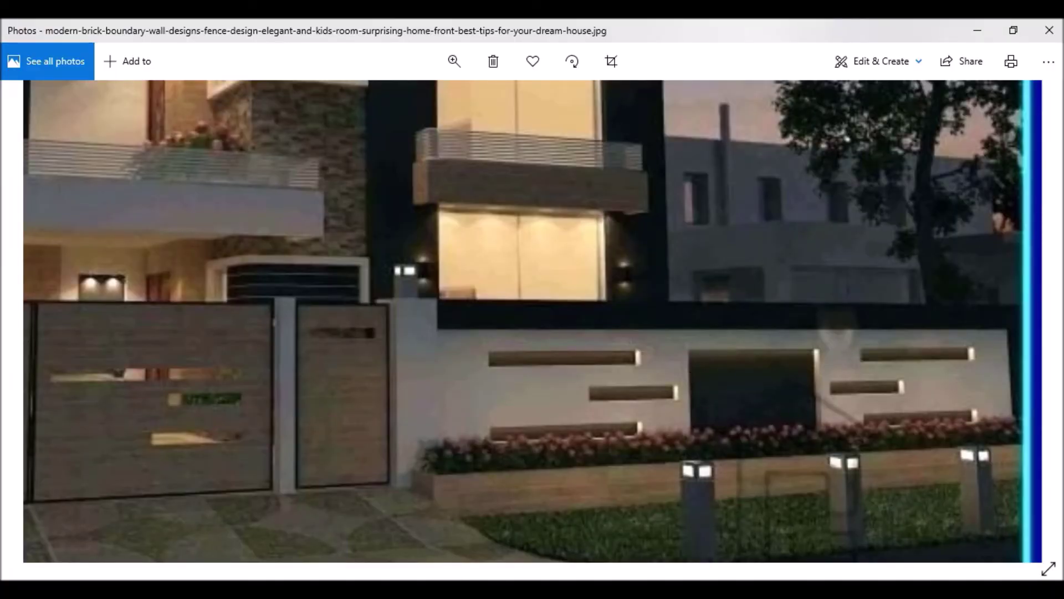
pyautogui.click(375, 557)
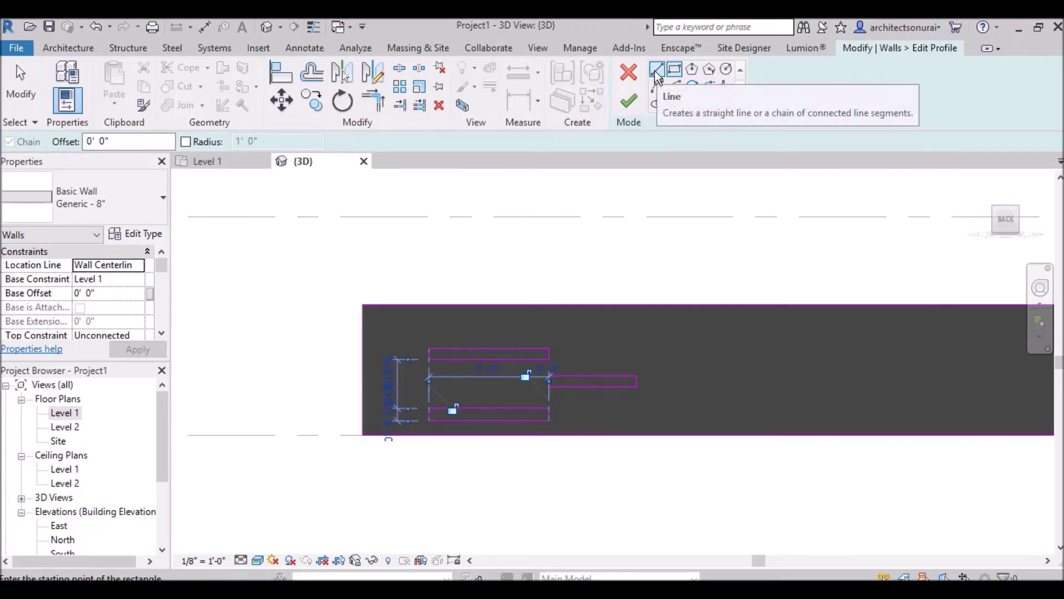
pyautogui.hotkey('ctrl', 'z')
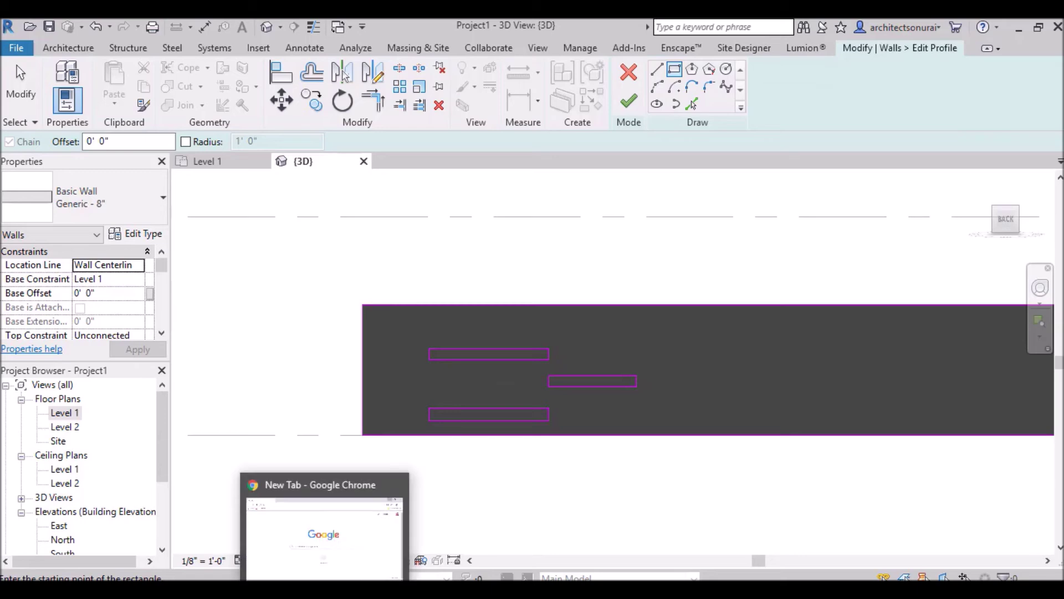
pyautogui.moveTo(358, 566)
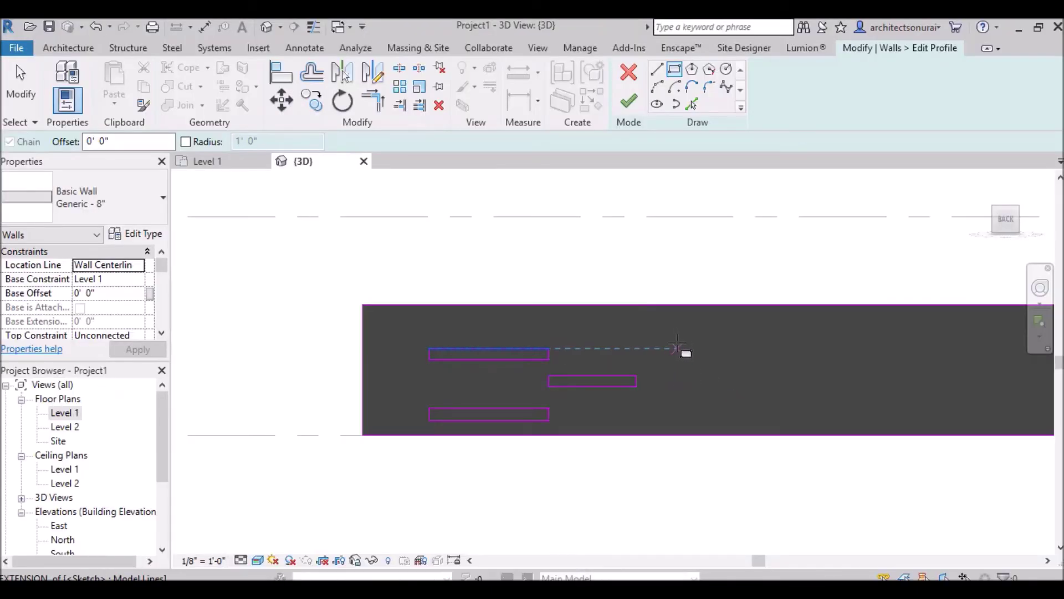
# Step: Sketch a large rectangular opening right of the slots, its top aligned with the upper slot and its bottom near the wall base
pyautogui.click(677, 349)
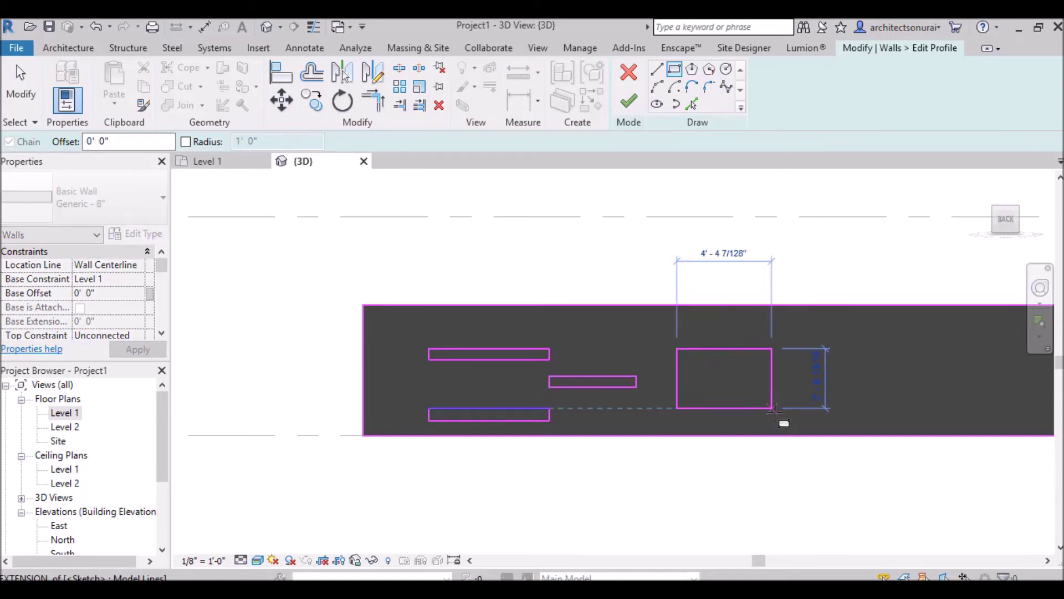
pyautogui.scroll(3, 799, 421)
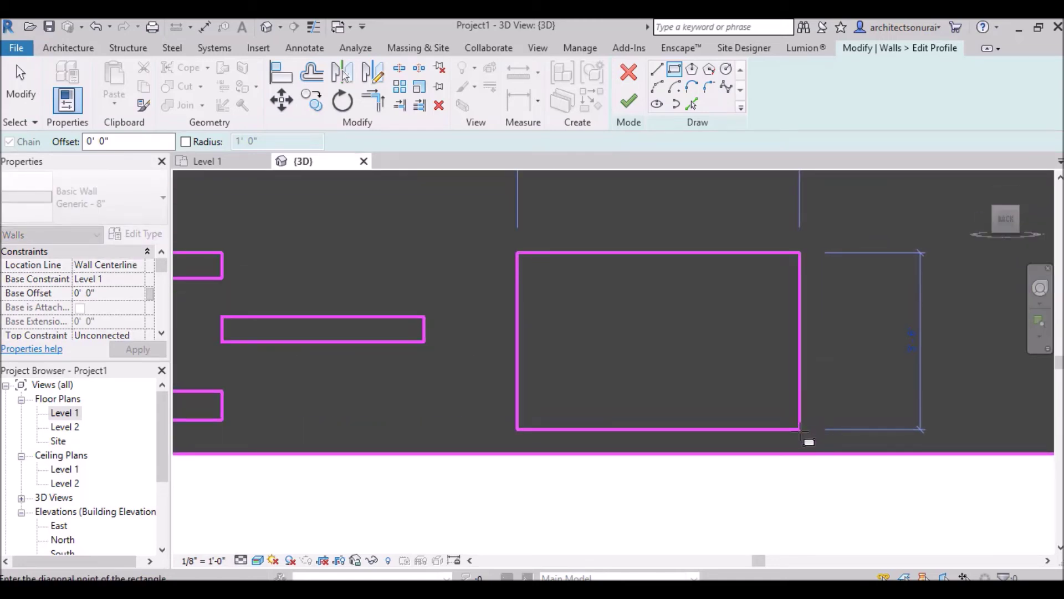
pyautogui.click(801, 431)
pyautogui.scroll(-4, 579, 322)
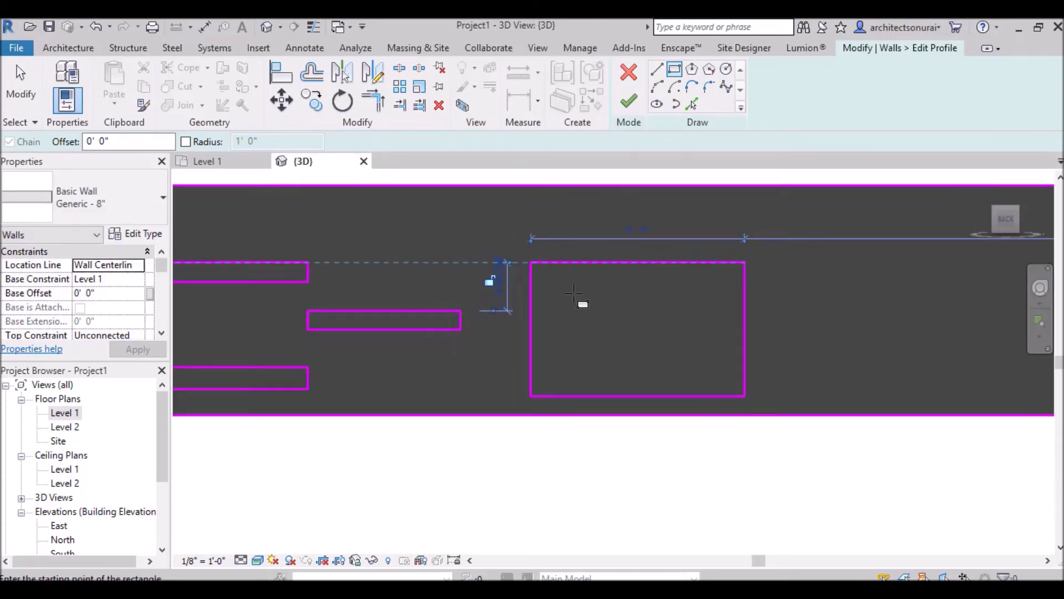
pyautogui.scroll(-1, 602, 446)
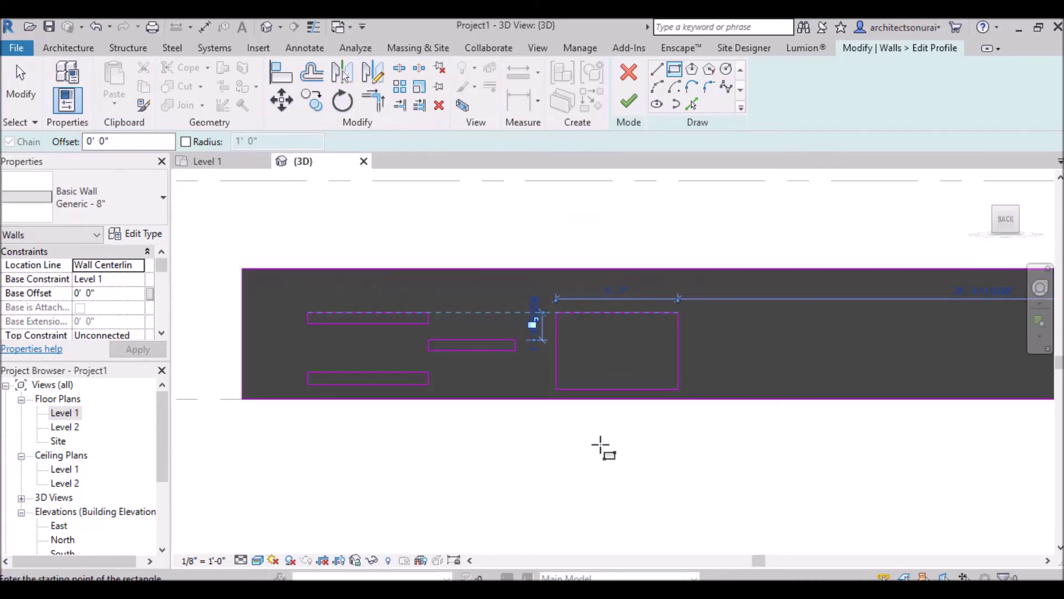
# Step: Finish the wall's profile edit, inspect the slots and recess from an angled 3D view, and deselect the wall
pyautogui.click(628, 104)
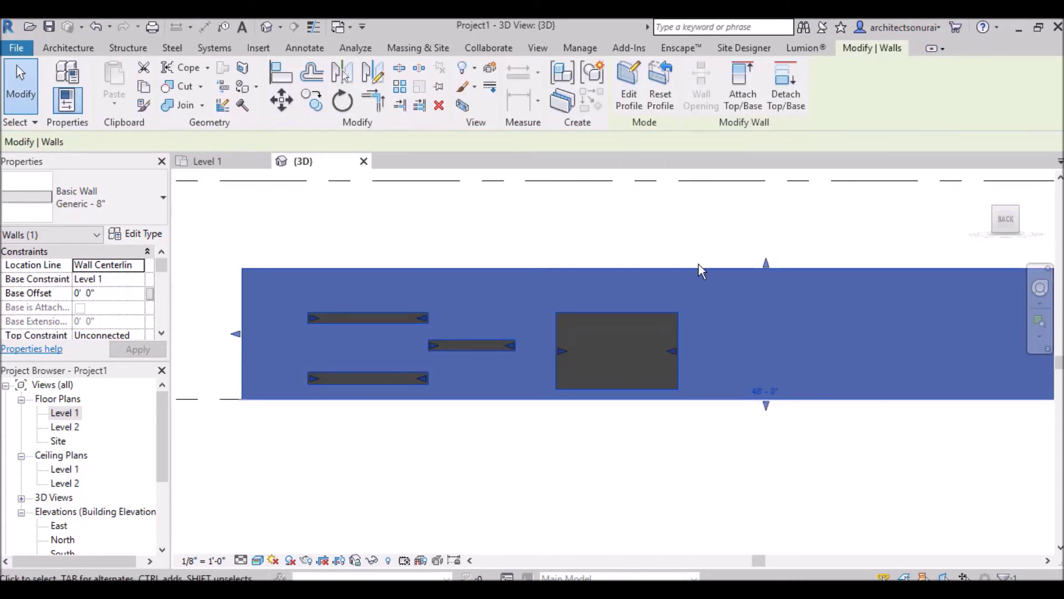
pyautogui.click(1027, 229)
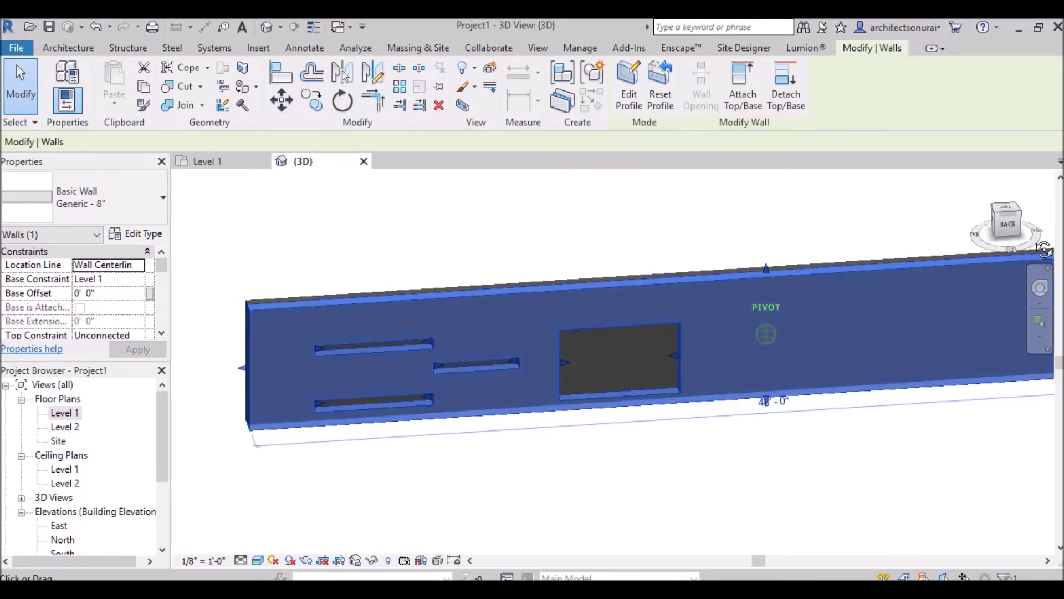
pyautogui.keyDown('shift'); pyautogui.moveTo(909, 410); pyautogui.dragTo(932, 392, button='middle'); pyautogui.keyUp('shift')
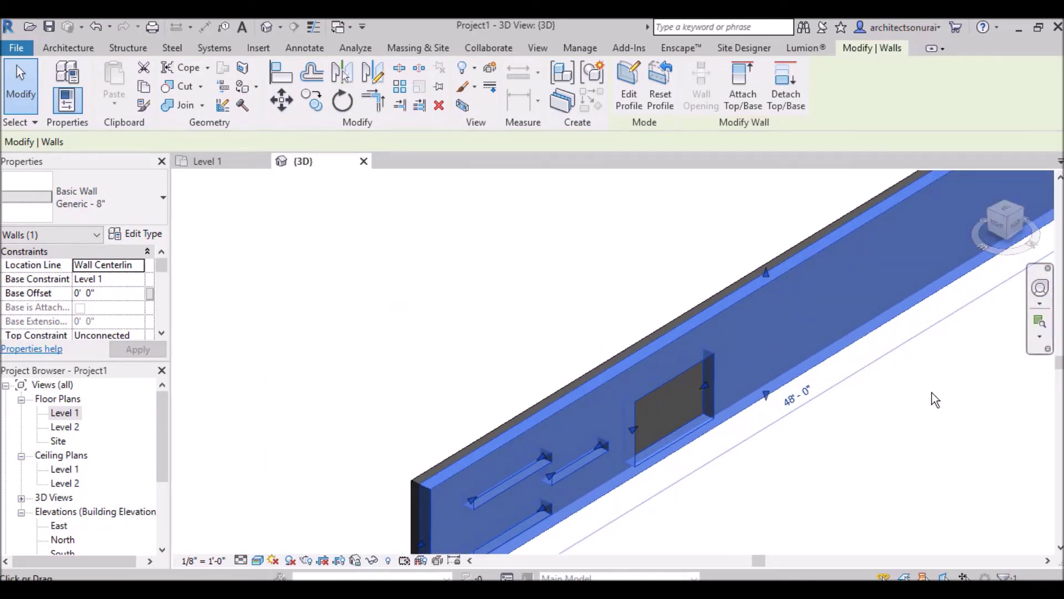
pyautogui.click(898, 443)
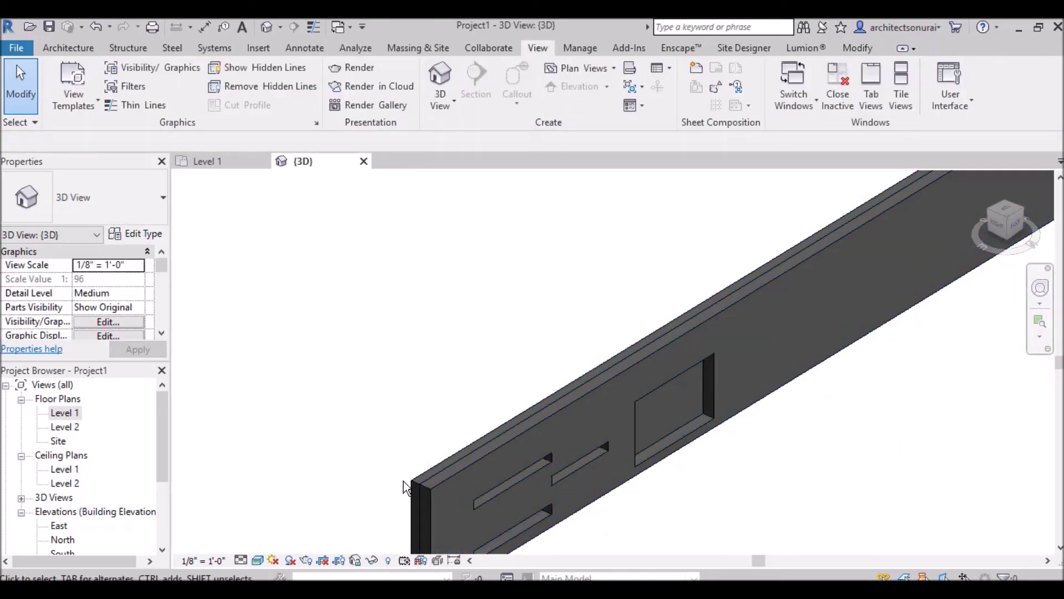
# Step: Select both layers of the slotted boundary wall in the 3D view and delete them
pyautogui.scroll(-2, 501, 369)
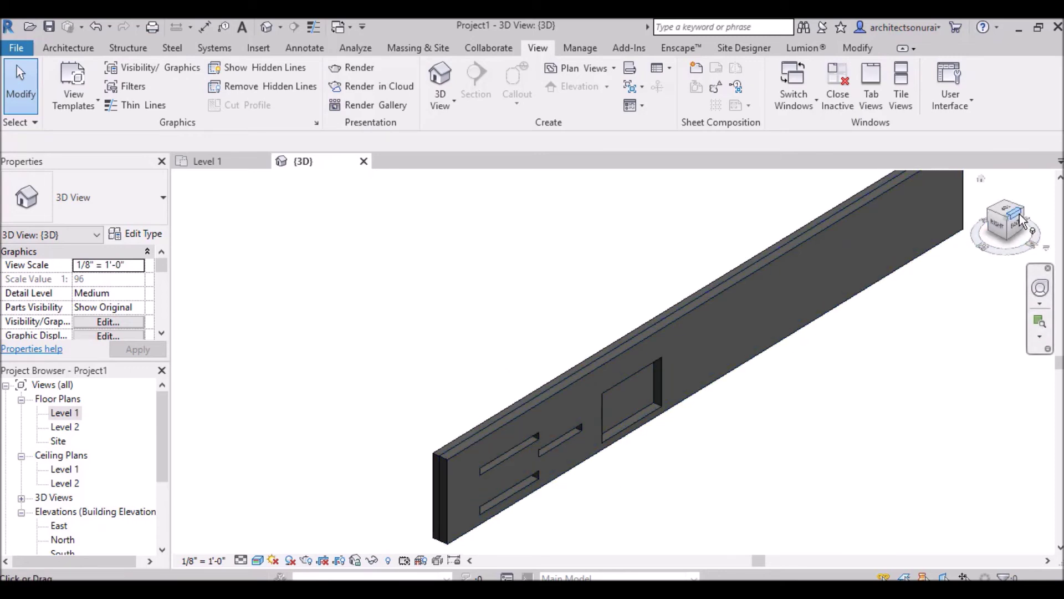
pyautogui.moveTo(1016, 220); pyautogui.dragTo(976, 215)
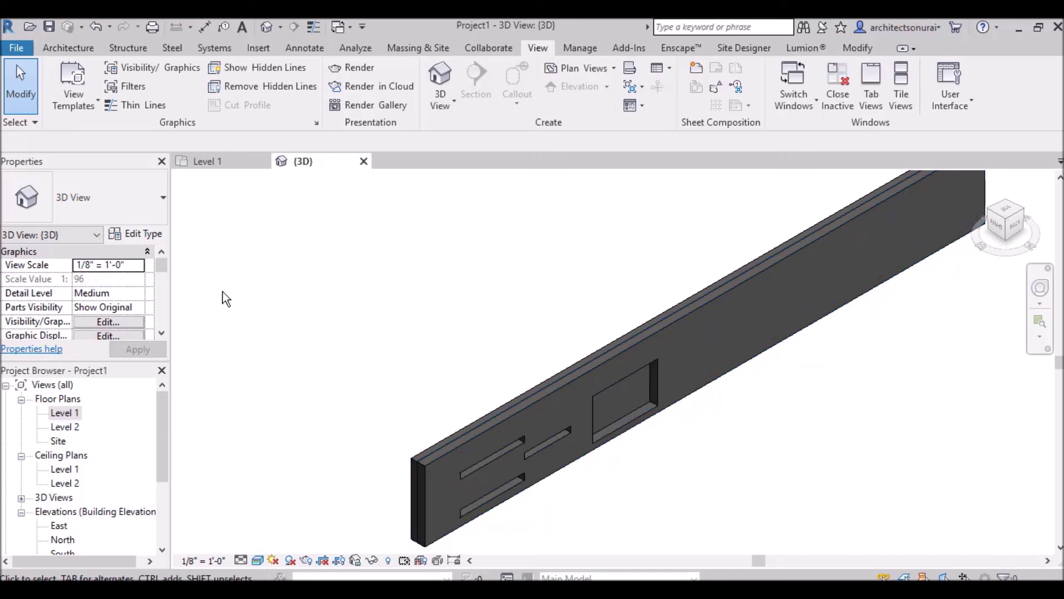
pyautogui.keyDown('shift'); pyautogui.moveTo(760, 388); pyautogui.dragTo(501, 507, button='middle'); pyautogui.keyUp('shift')
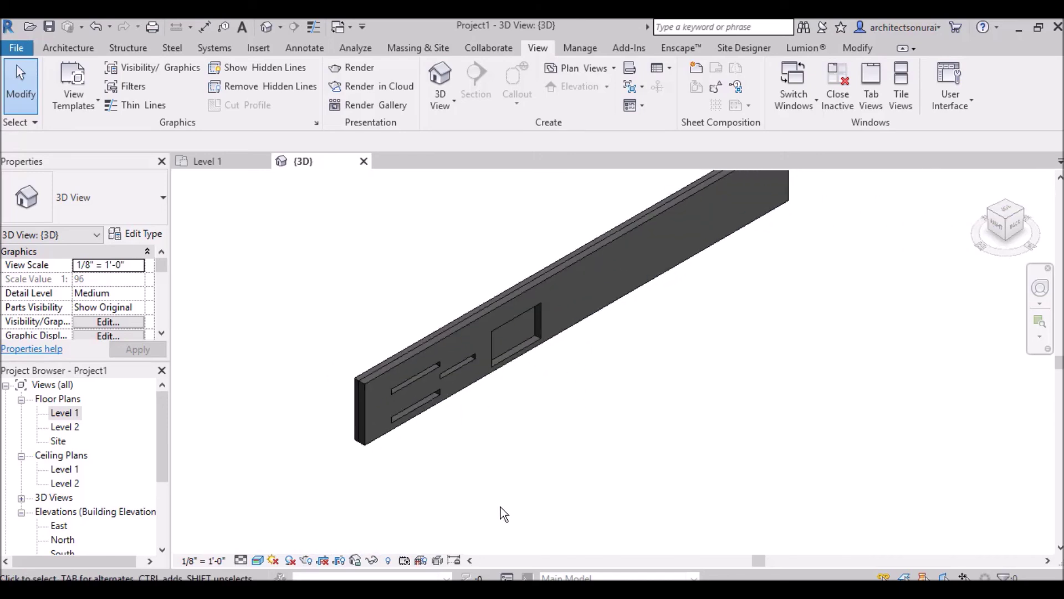
pyautogui.click(1012, 225)
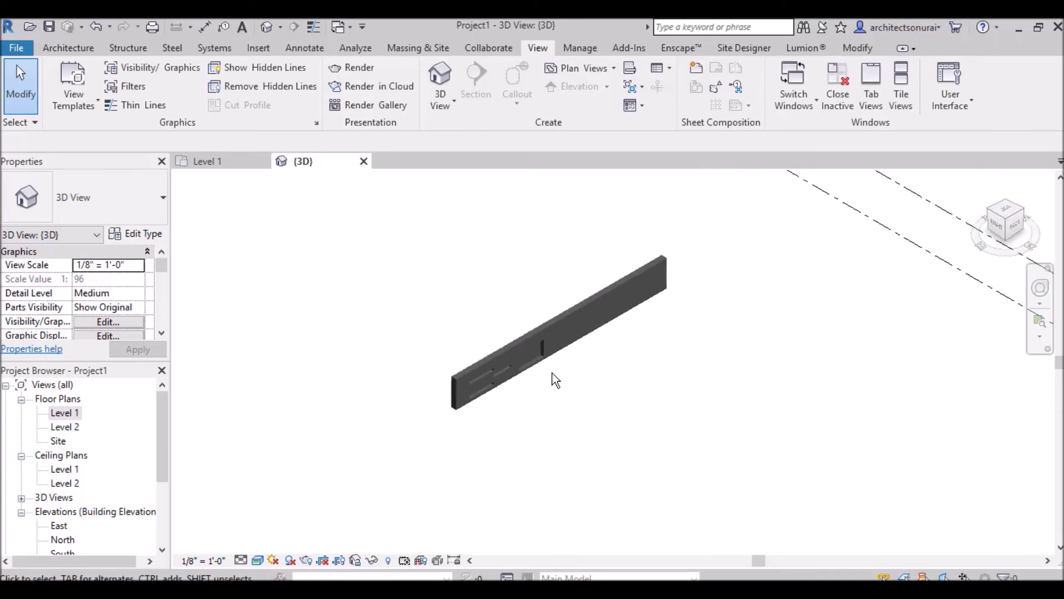
pyautogui.moveTo(727, 397); pyautogui.dragTo(379, 263)
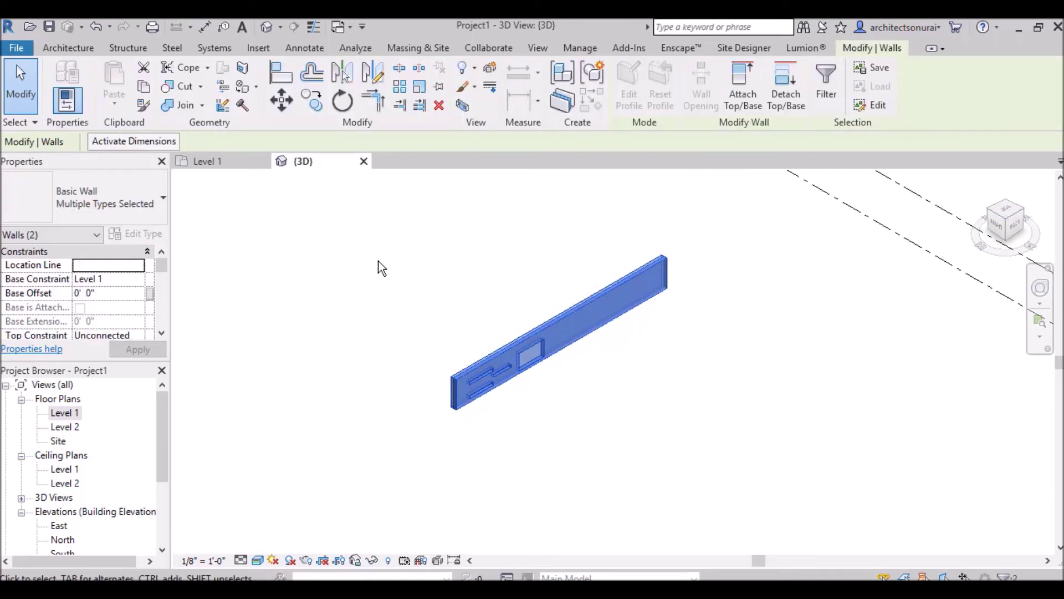
pyautogui.press('Delete')
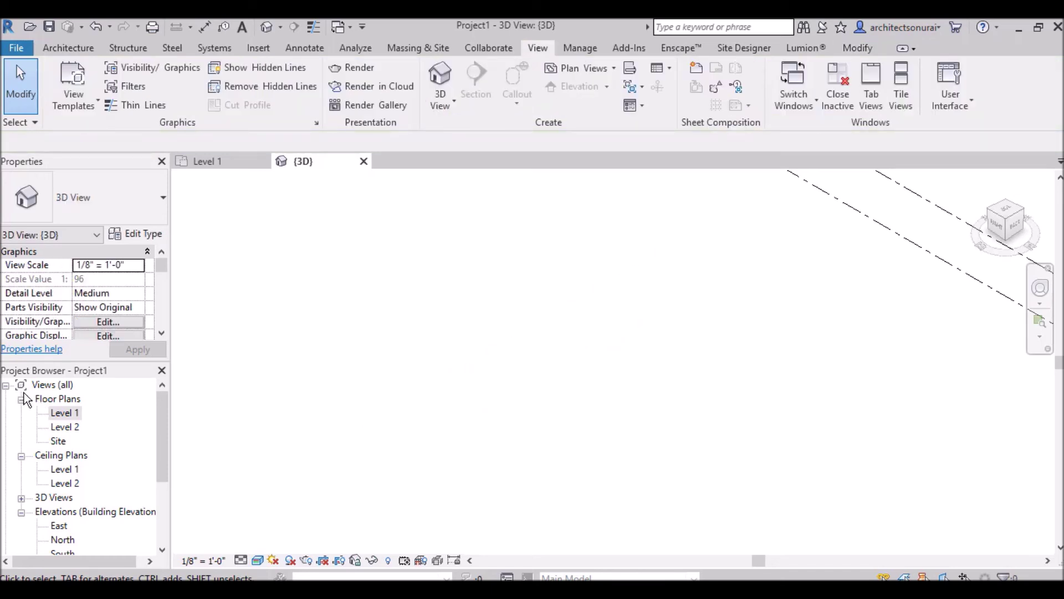
# Step: On the Level 1 floor plan, draw a horizontal Generic - 6" architectural wall 40' long
pyautogui.doubleClick(63, 413)
pyautogui.scroll(-2, 638, 323)
pyautogui.scroll(-2, 537, 350)
pyautogui.scroll(-2, 537, 351)
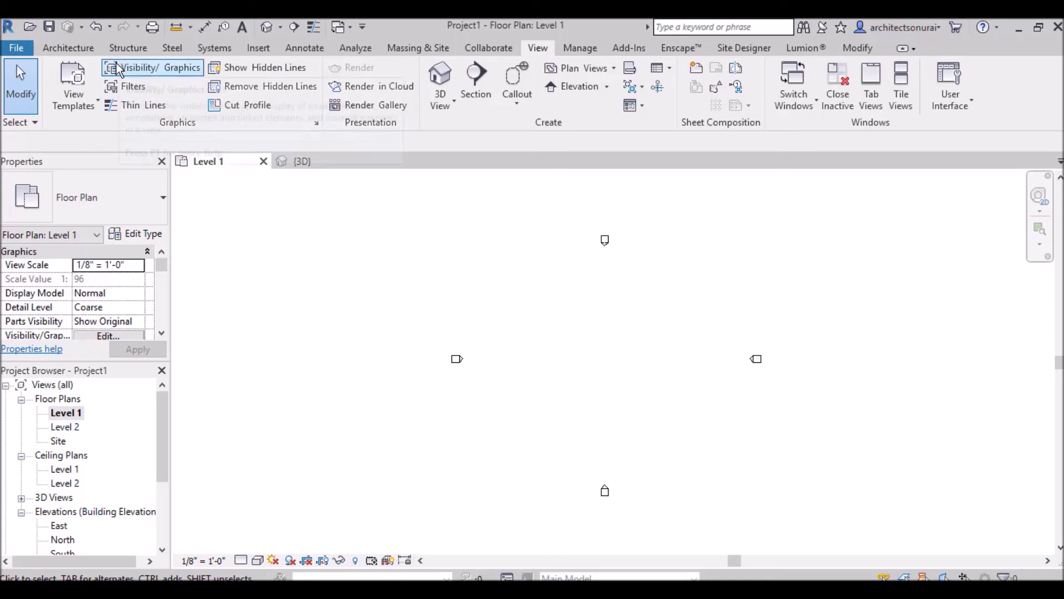
pyautogui.click(78, 50)
pyautogui.click(62, 109)
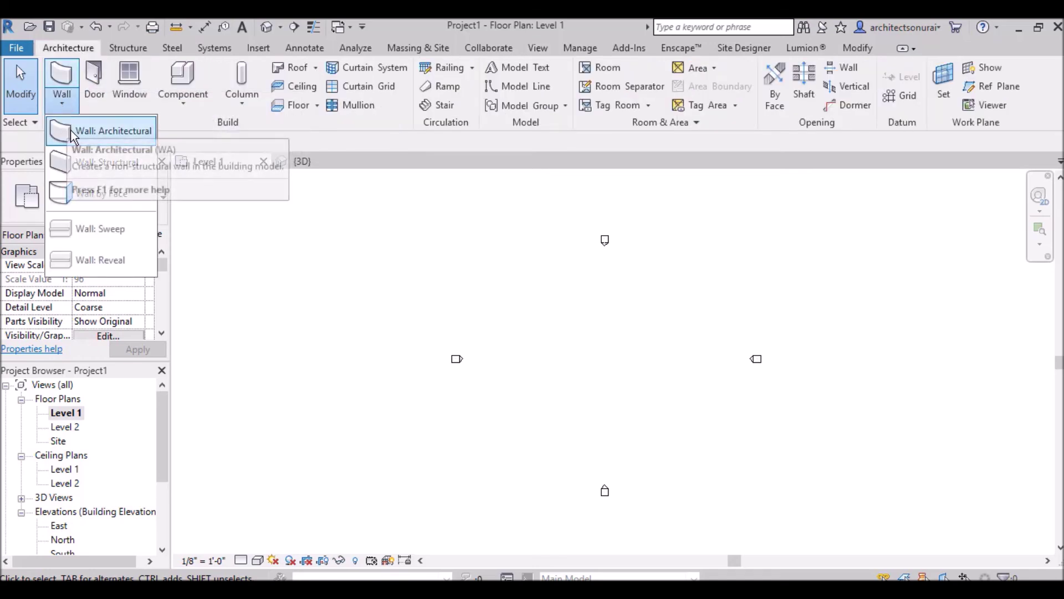
pyautogui.click(71, 130)
pyautogui.scroll(1, 628, 363)
pyautogui.click(502, 349)
pyautogui.scroll(1, 594, 346)
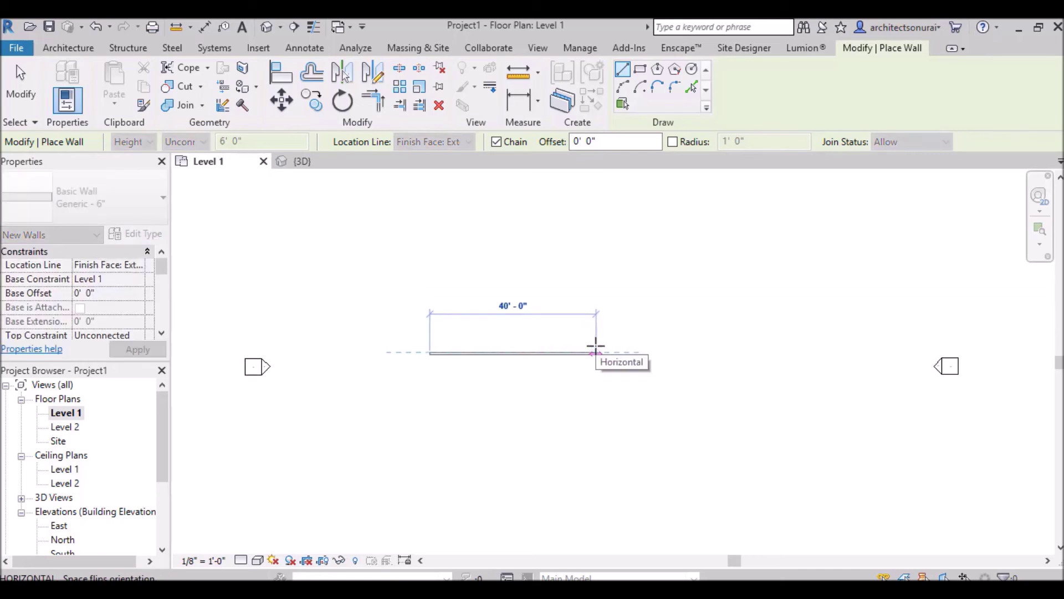
pyautogui.click(596, 347)
pyautogui.press('Escape')
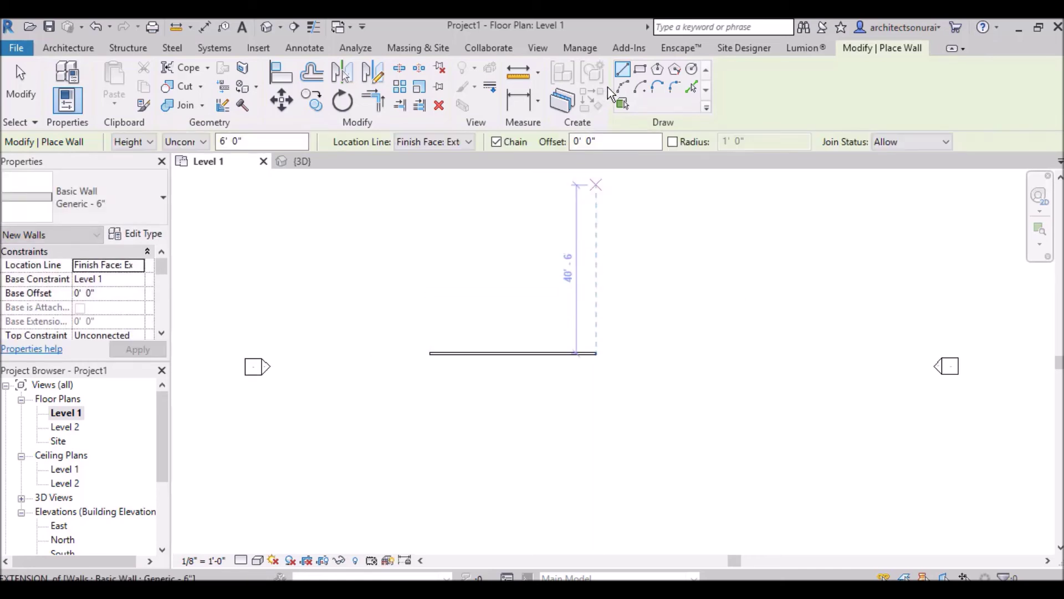
pyautogui.press('Escape')
# Step: Open the 3D view, face the back of the new wall, and start editing its profile
pyautogui.click(535, 48)
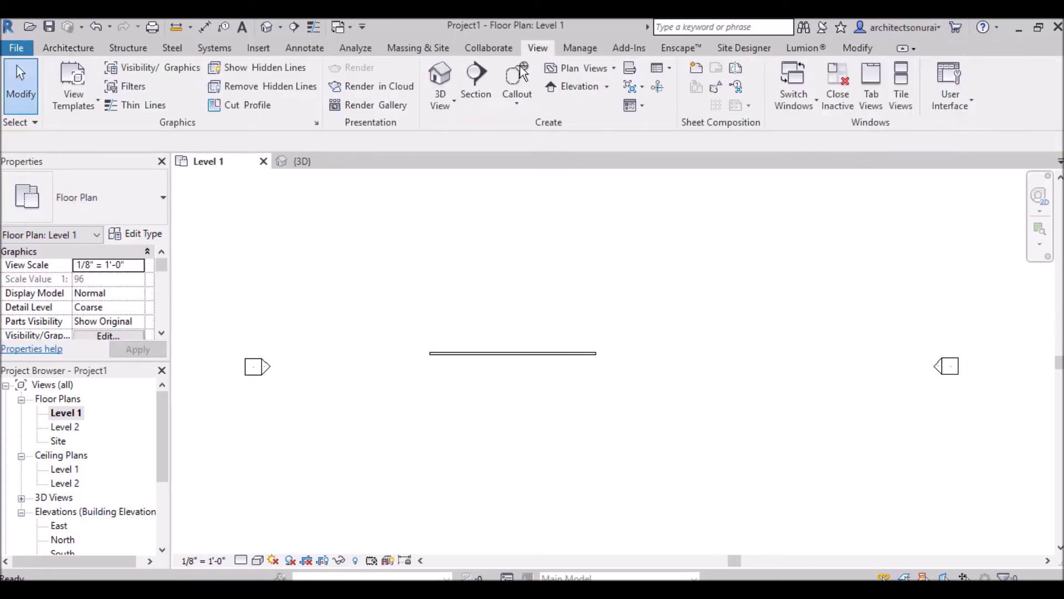
pyautogui.click(442, 76)
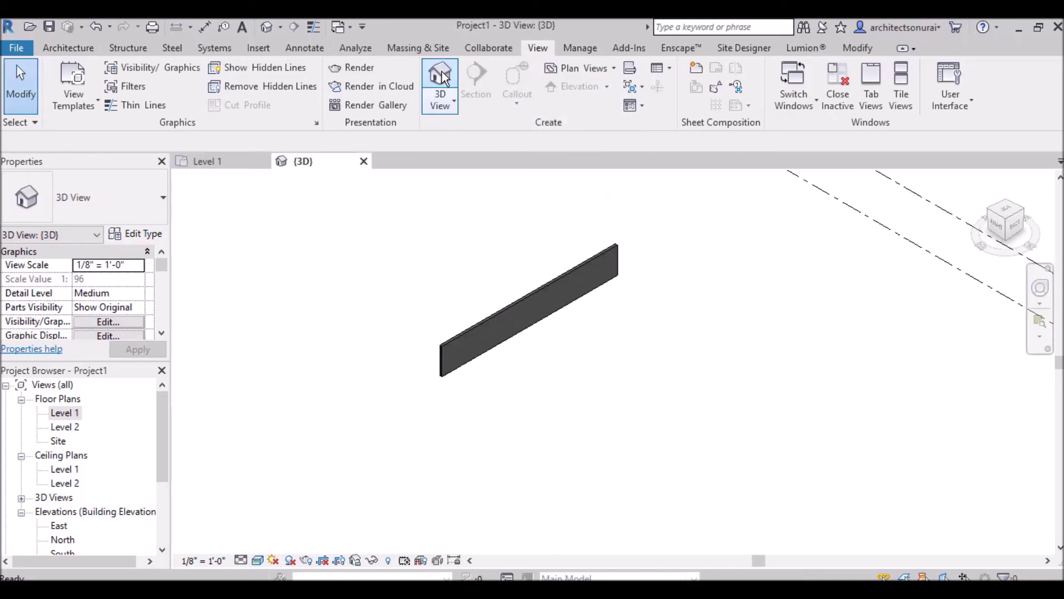
pyautogui.click(1017, 227)
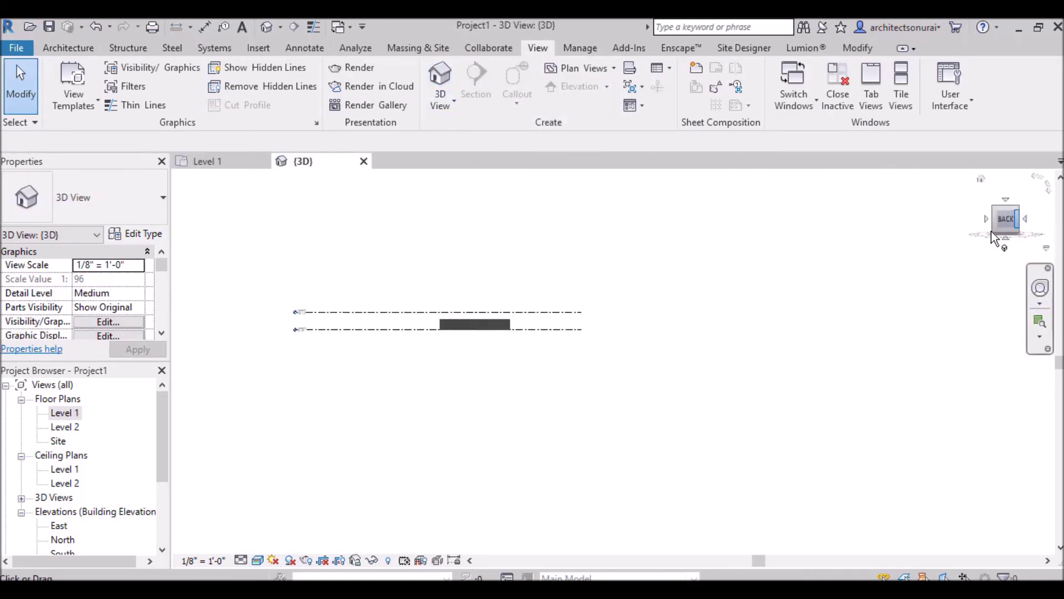
pyautogui.scroll(5, 638, 367)
pyautogui.scroll(3, 623, 357)
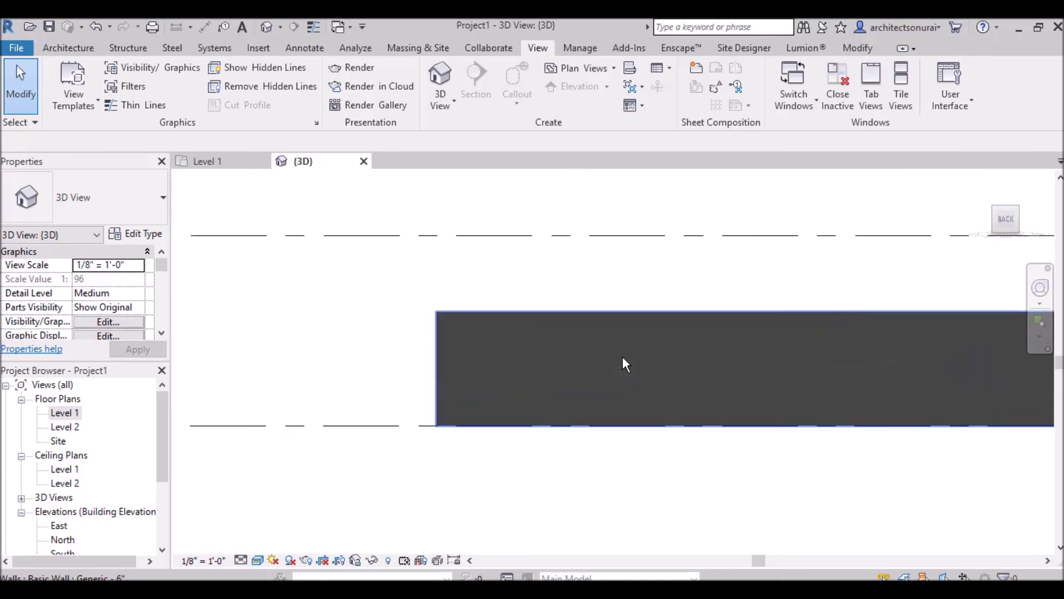
pyautogui.click(494, 319)
pyautogui.click(629, 100)
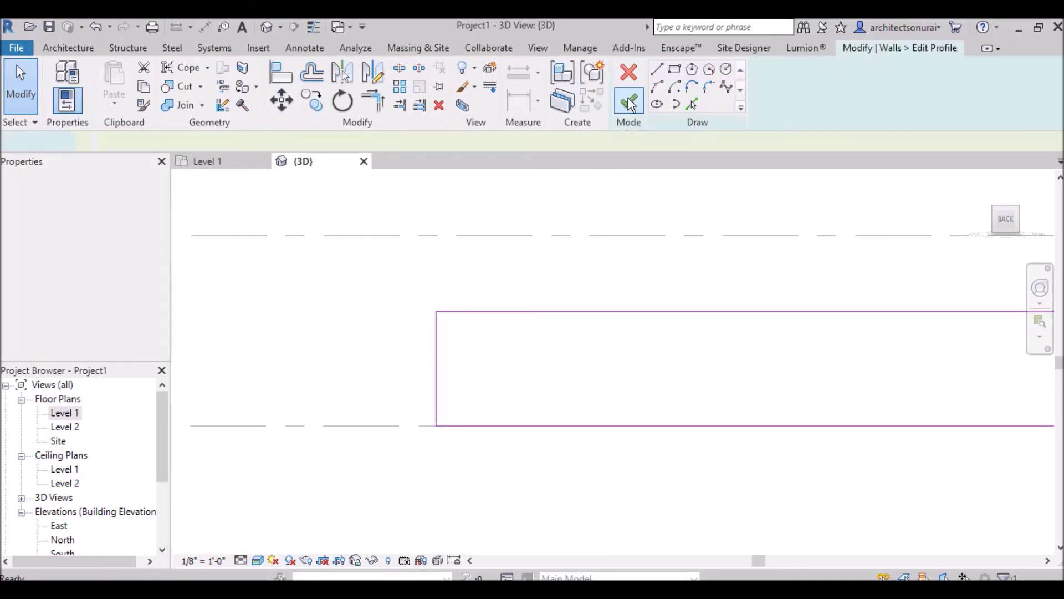
# Step: Sketch a circle of about 4" radius inside the wall outline, near its upper-left corner
pyautogui.click(727, 71)
pyautogui.scroll(2, 458, 355)
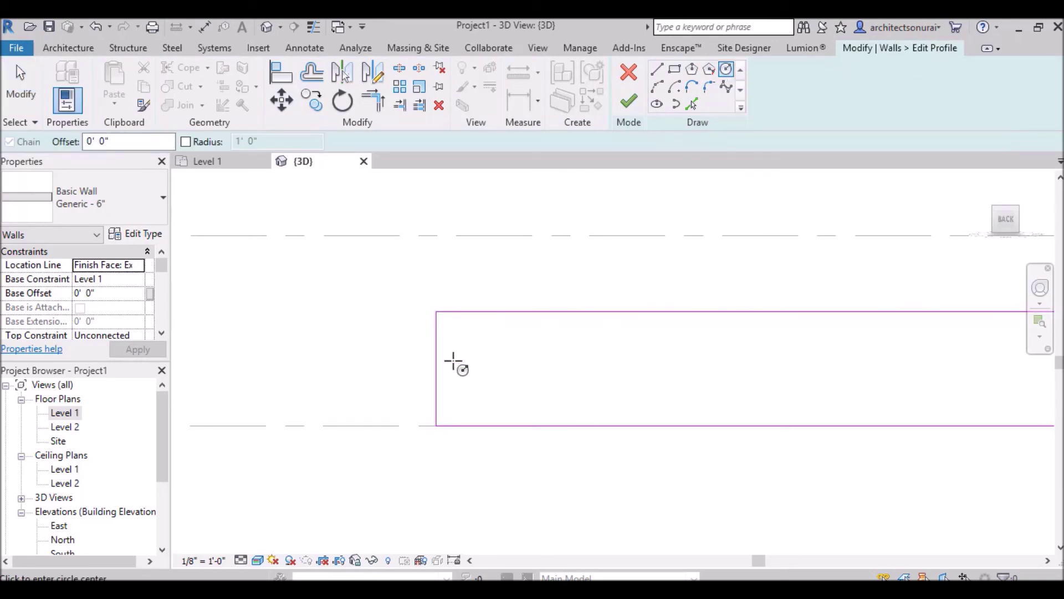
pyautogui.click(458, 324)
pyautogui.click(459, 315)
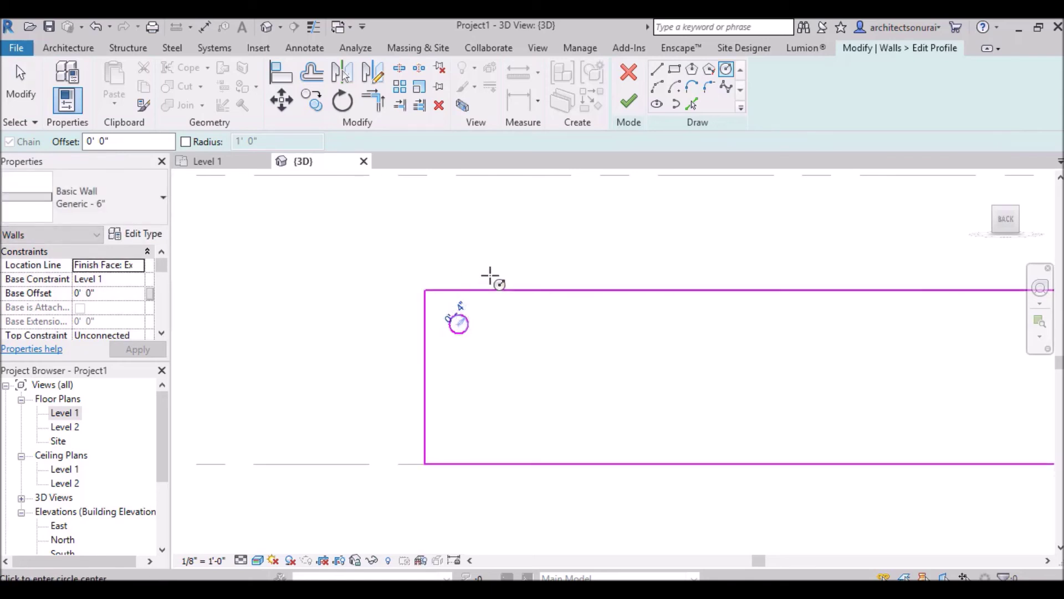
pyautogui.press('Escape')
pyautogui.press('Escape')
# Step: Copy the circle four times straight down with multiple copying to form a column of five circles inside the wall
pyautogui.moveTo(480, 339); pyautogui.dragTo(445, 304)
pyautogui.click(308, 101)
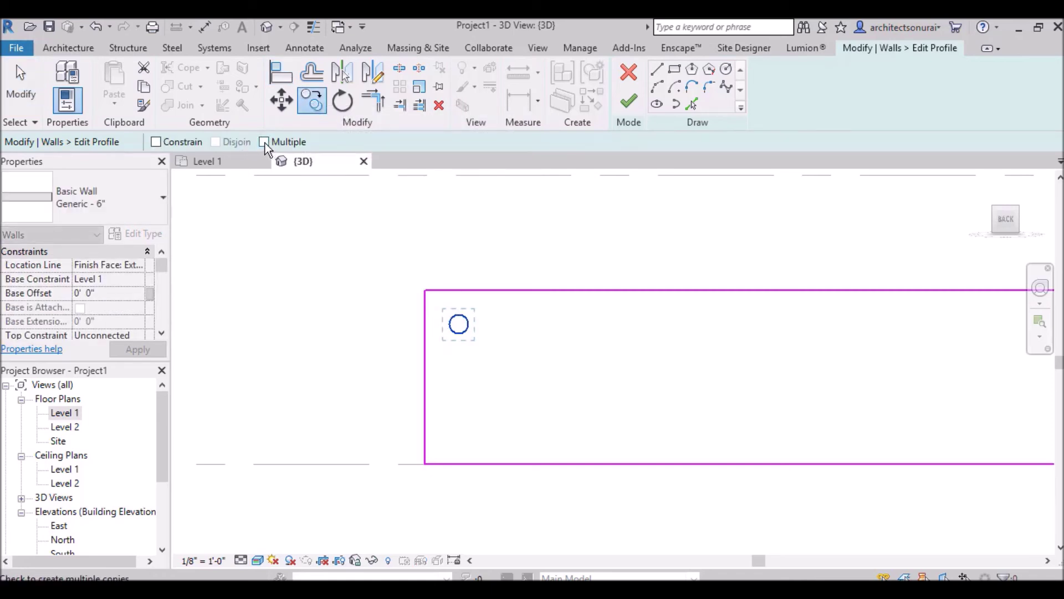
pyautogui.click(264, 142)
pyautogui.click(458, 324)
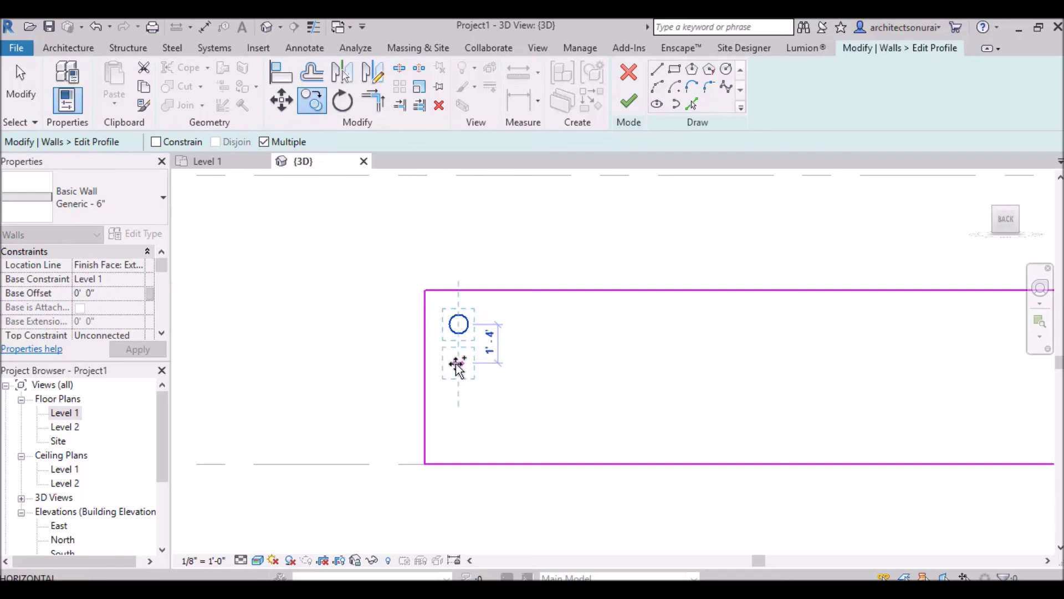
pyautogui.click(458, 363)
pyautogui.click(458, 397)
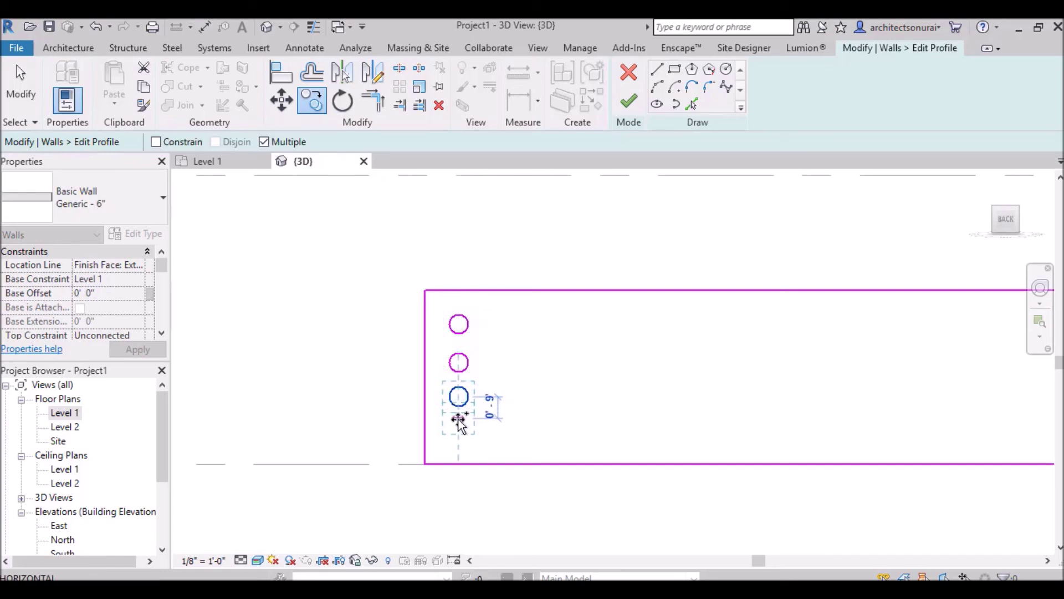
pyautogui.click(459, 428)
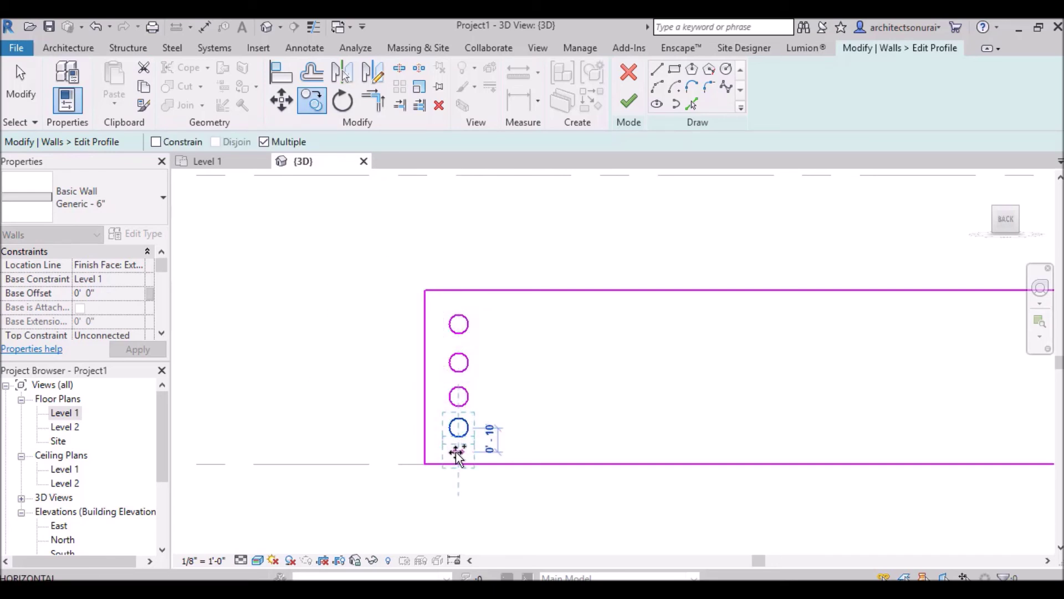
pyautogui.scroll(3, 458, 453)
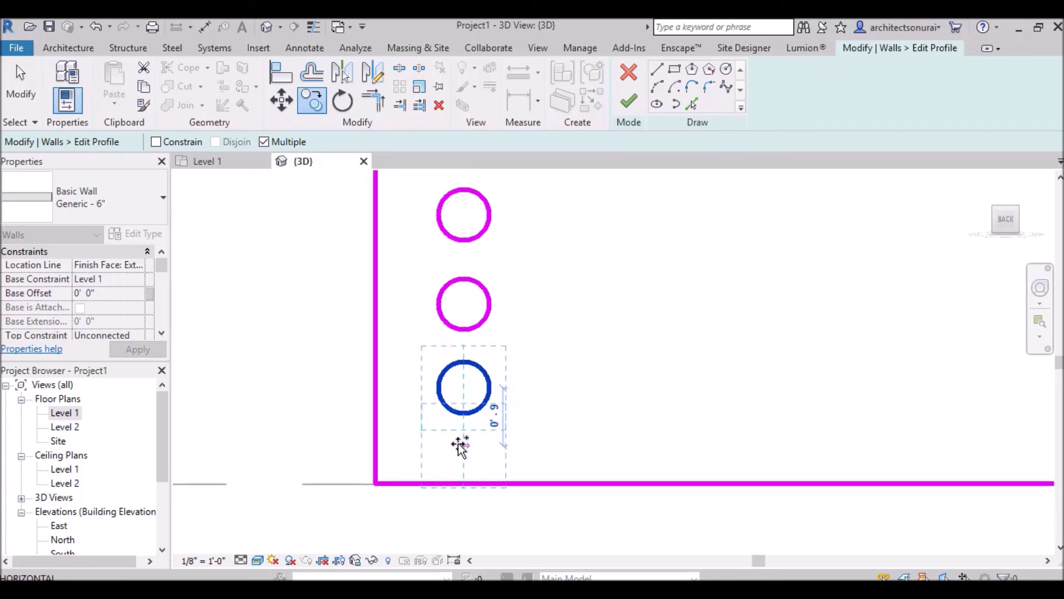
pyautogui.click(460, 448)
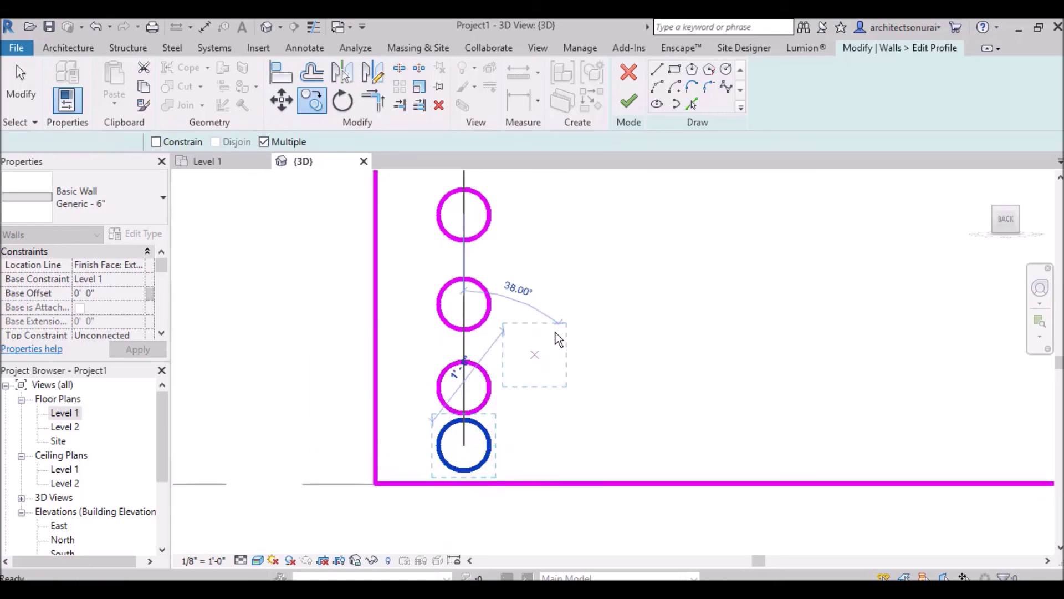
pyautogui.press('Escape')
# Step: Move the fourth circle up so it sits midway between the third and fifth circles
pyautogui.scroll(-2, 527, 347)
pyautogui.click(498, 357)
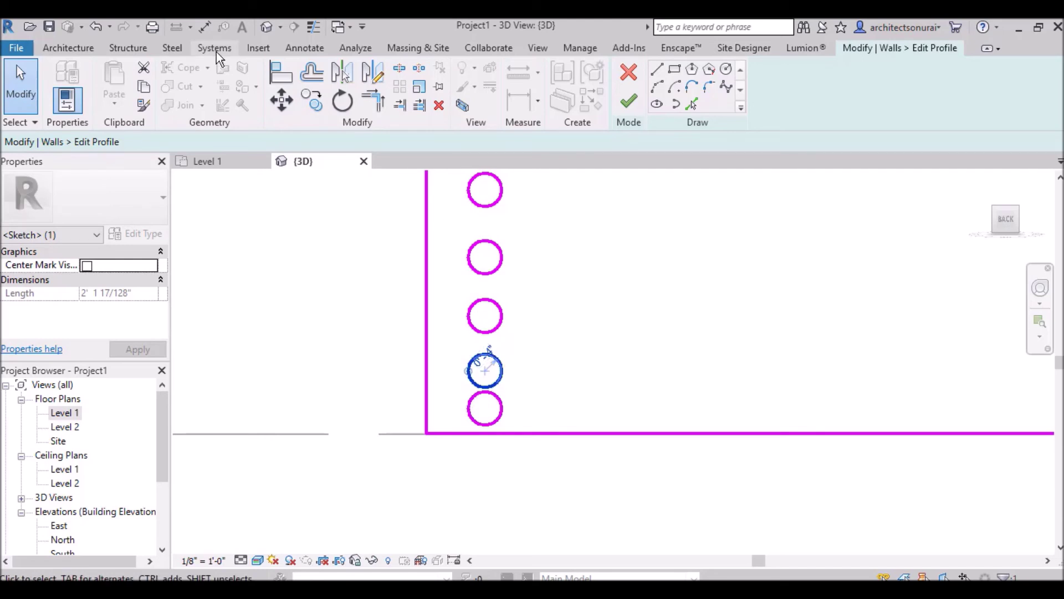
pyautogui.click(485, 366)
pyautogui.click(485, 362)
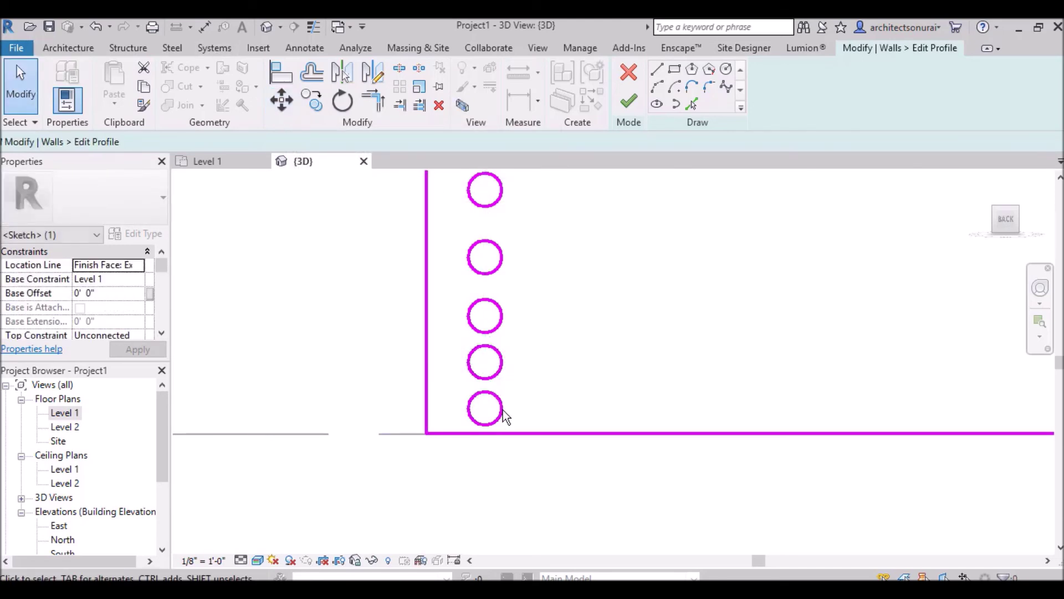
# Step: Copy the column of five circles eleven times to the right along the wall, spacing the columns about 1' to 1'-4" apart
pyautogui.scroll(-3, 507, 421)
pyautogui.moveTo(497, 386); pyautogui.dragTo(477, 268)
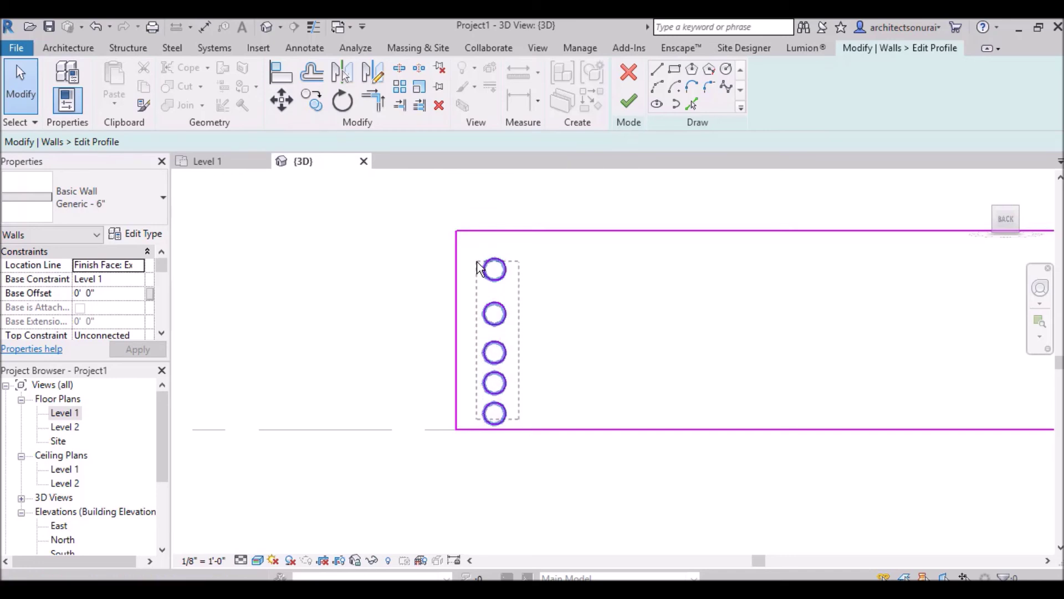
pyautogui.click(313, 102)
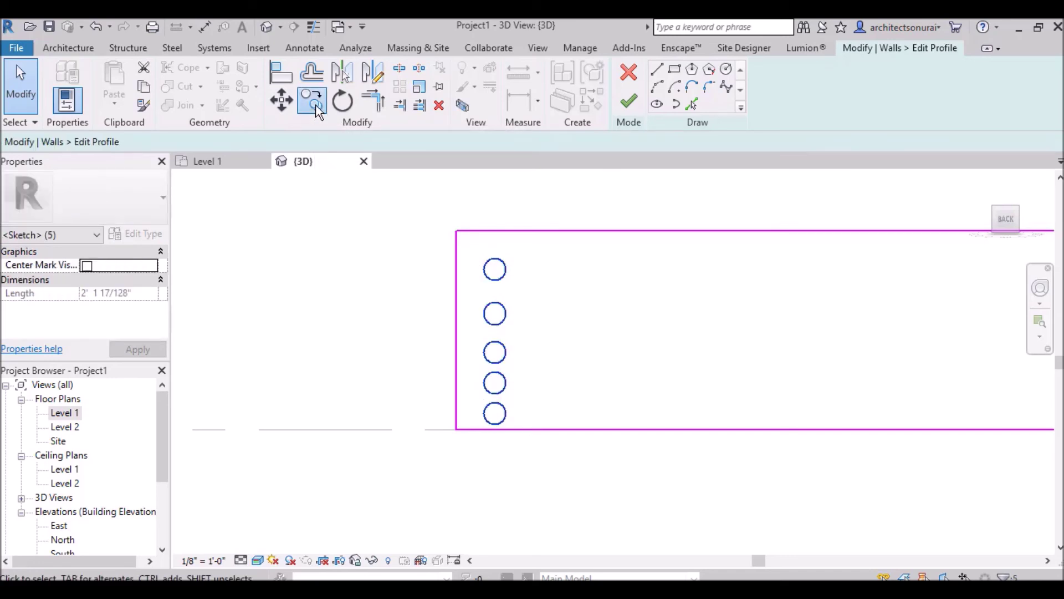
pyautogui.click(496, 263)
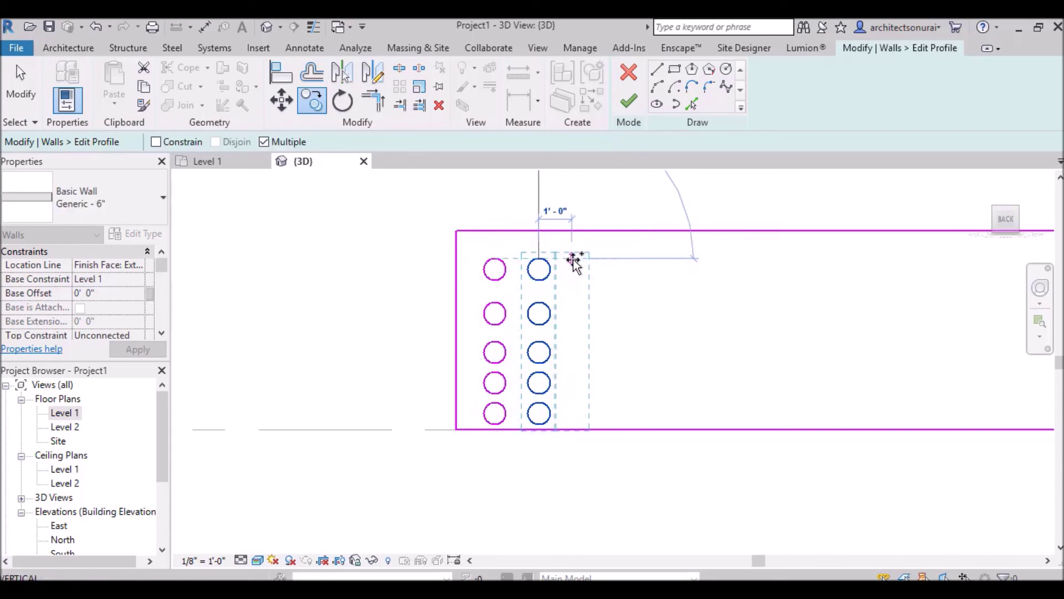
pyautogui.click(574, 261)
pyautogui.click(606, 261)
pyautogui.click(608, 265)
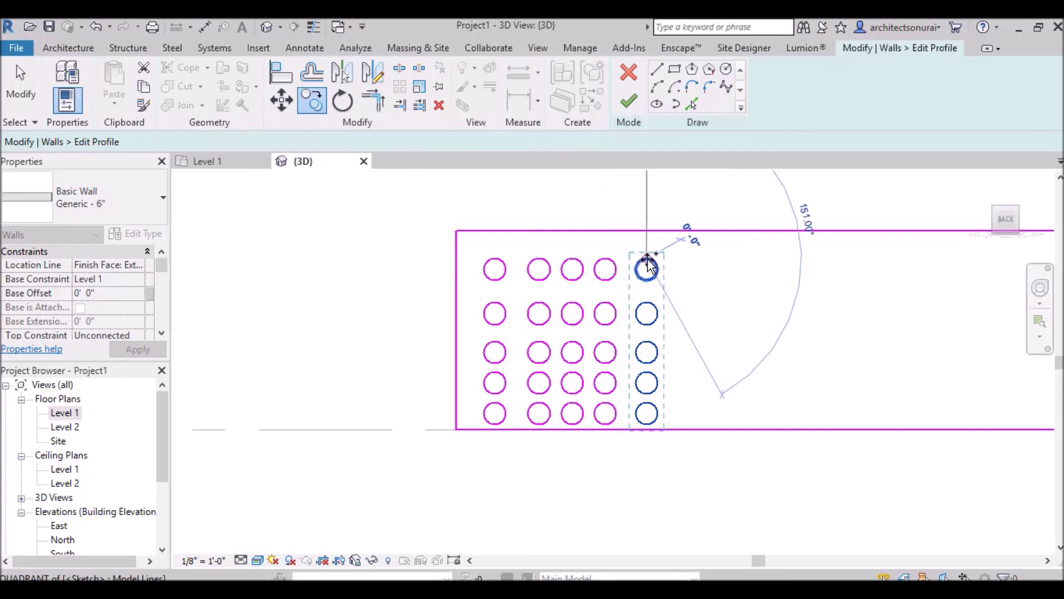
pyautogui.click(677, 265)
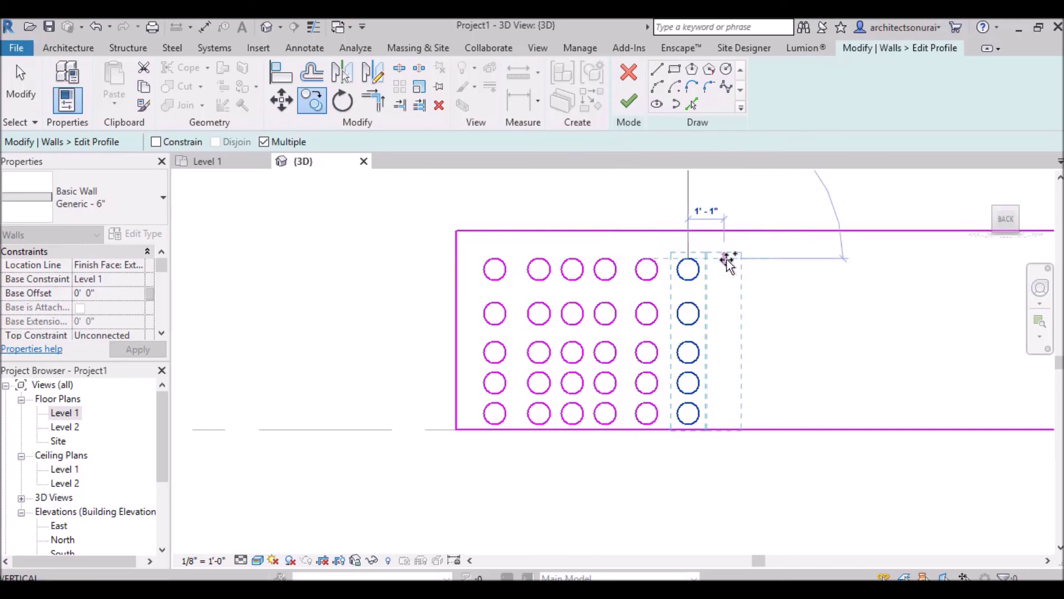
pyautogui.click(729, 262)
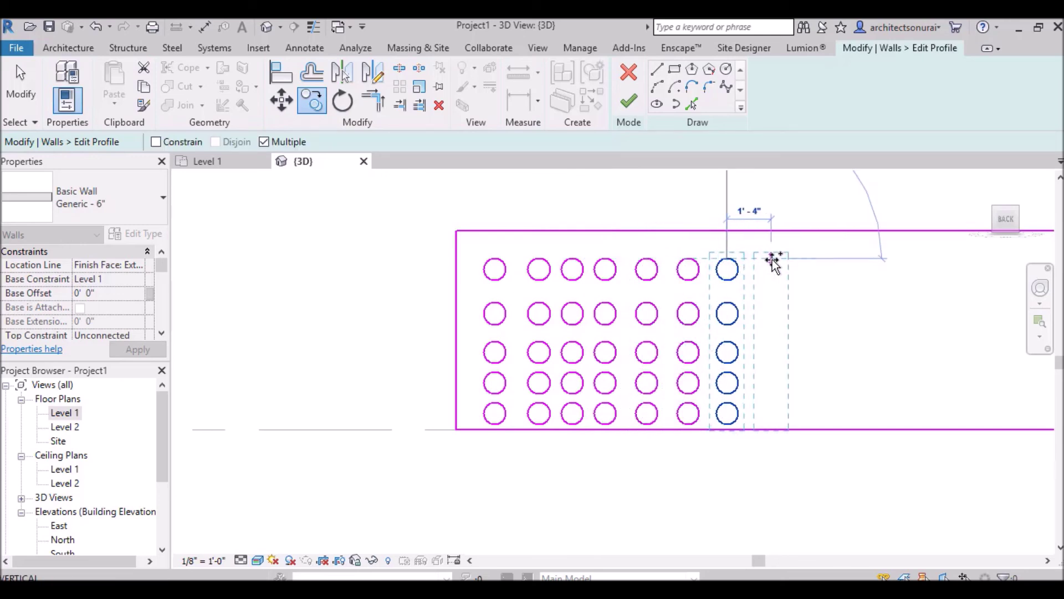
pyautogui.click(774, 262)
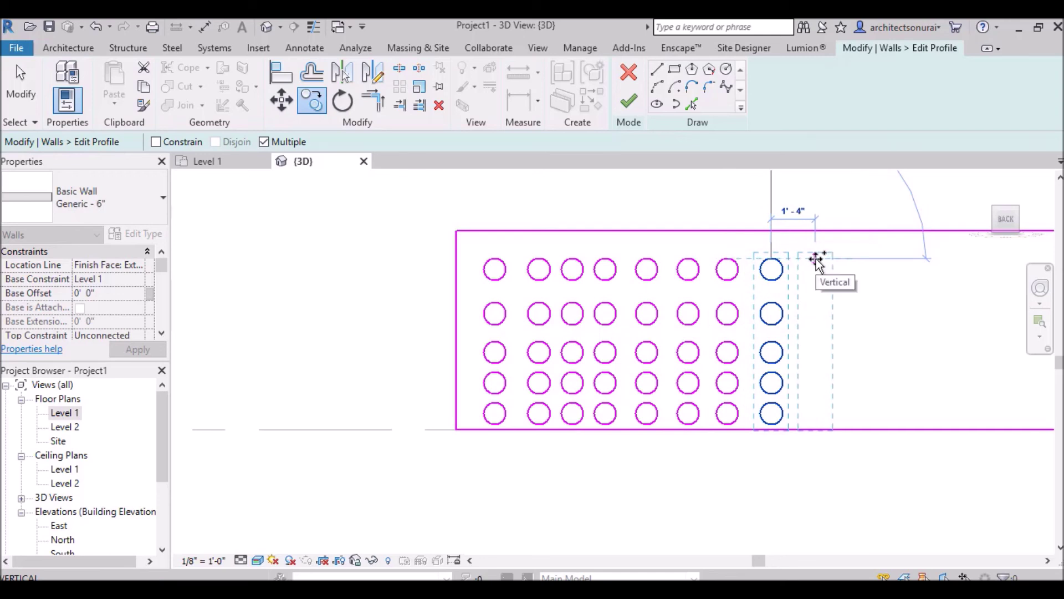
pyautogui.click(816, 262)
pyautogui.click(855, 258)
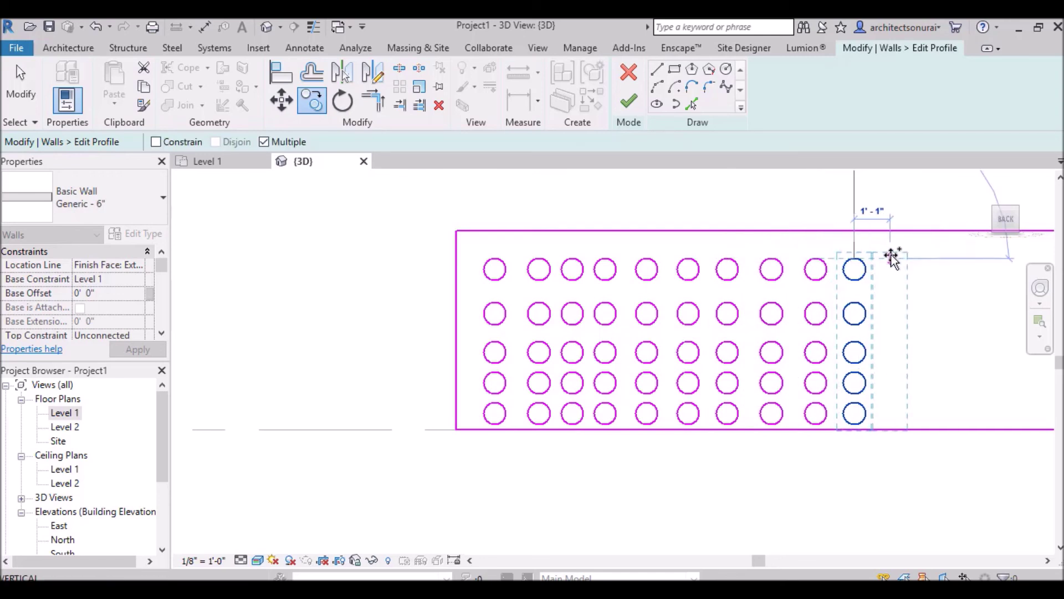
pyautogui.click(893, 258)
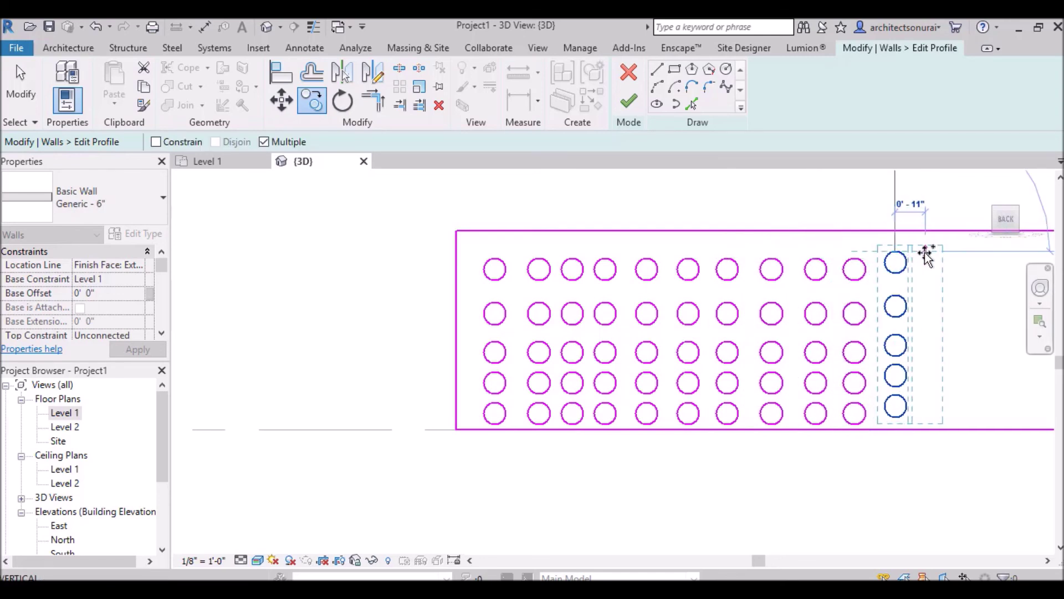
pyautogui.click(926, 256)
pyautogui.press('Escape')
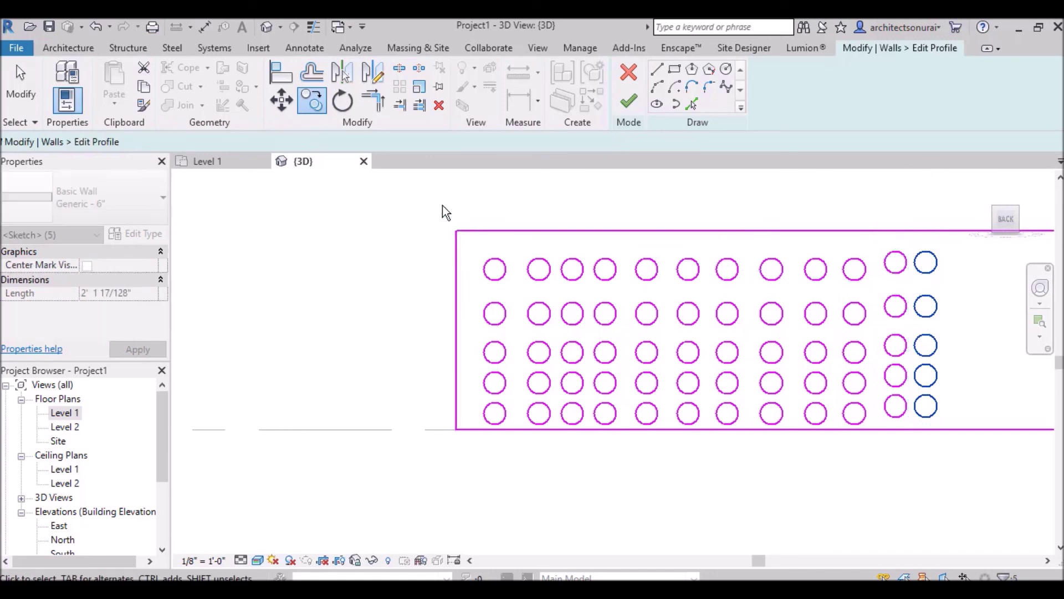
# Step: Try to shorten the wall outline to 15'-6" by moving its right end edge next to the last column of circles
pyautogui.scroll(-1, 375, 311)
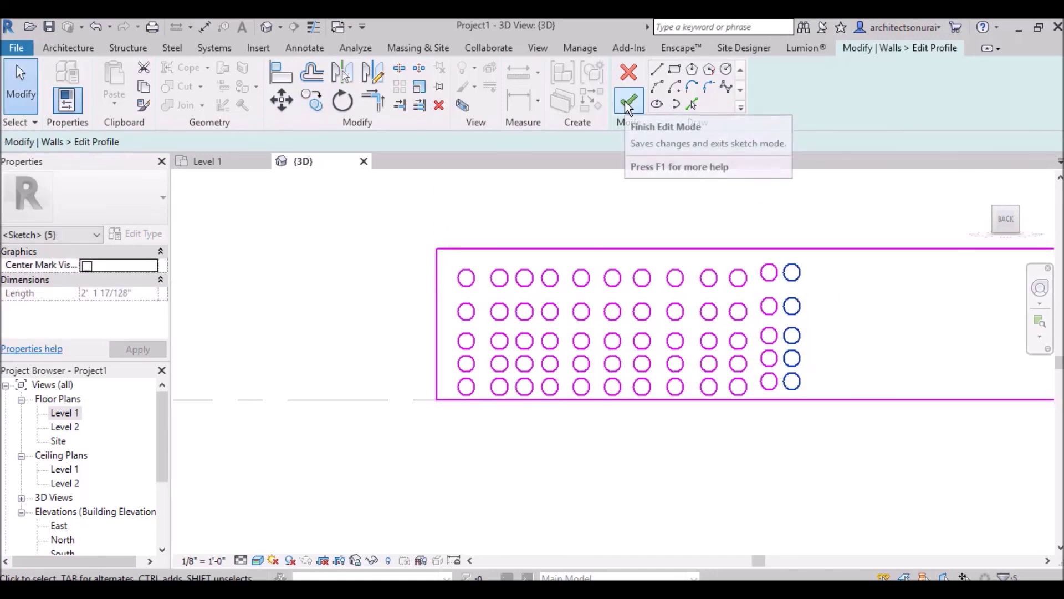
pyautogui.scroll(-1, 408, 358)
pyautogui.scroll(-2, 408, 357)
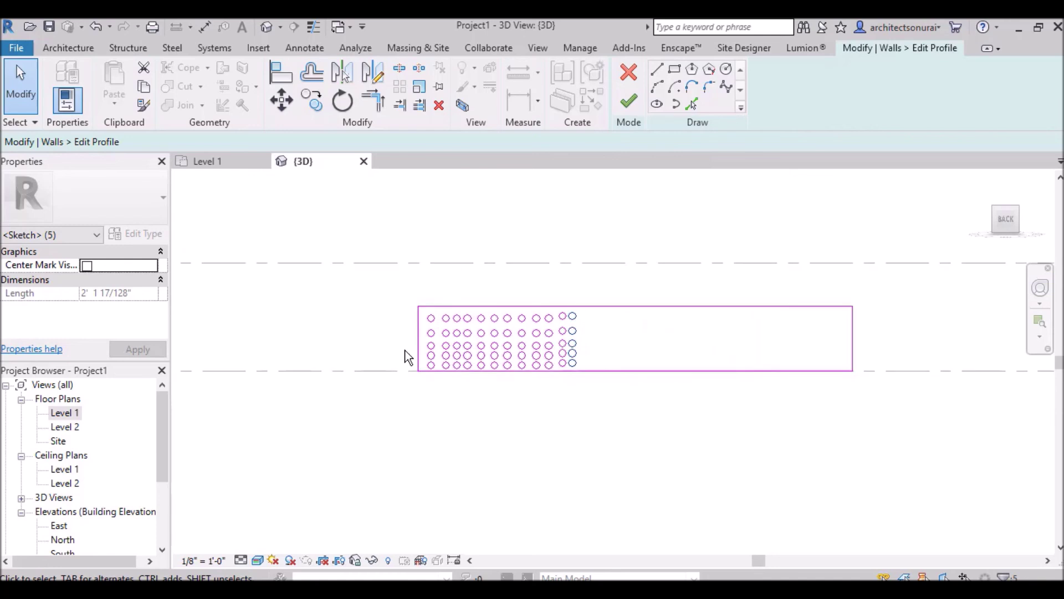
pyautogui.click(849, 336)
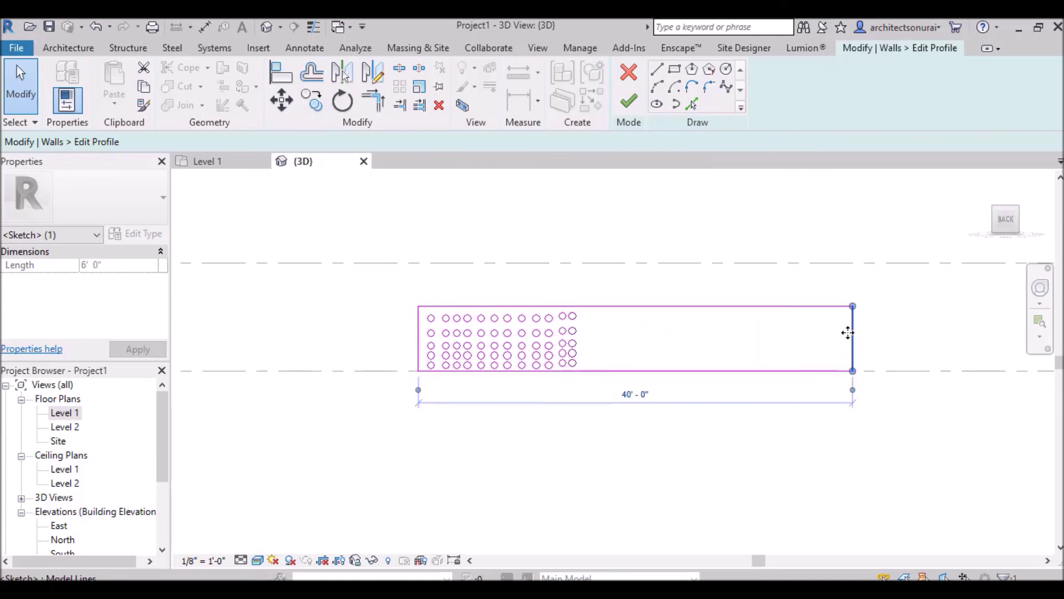
pyautogui.moveTo(843, 321)
pyautogui.mouseDown()
pyautogui.moveTo(582, 329)
pyautogui.moveTo(659, 312)
pyautogui.mouseUp()
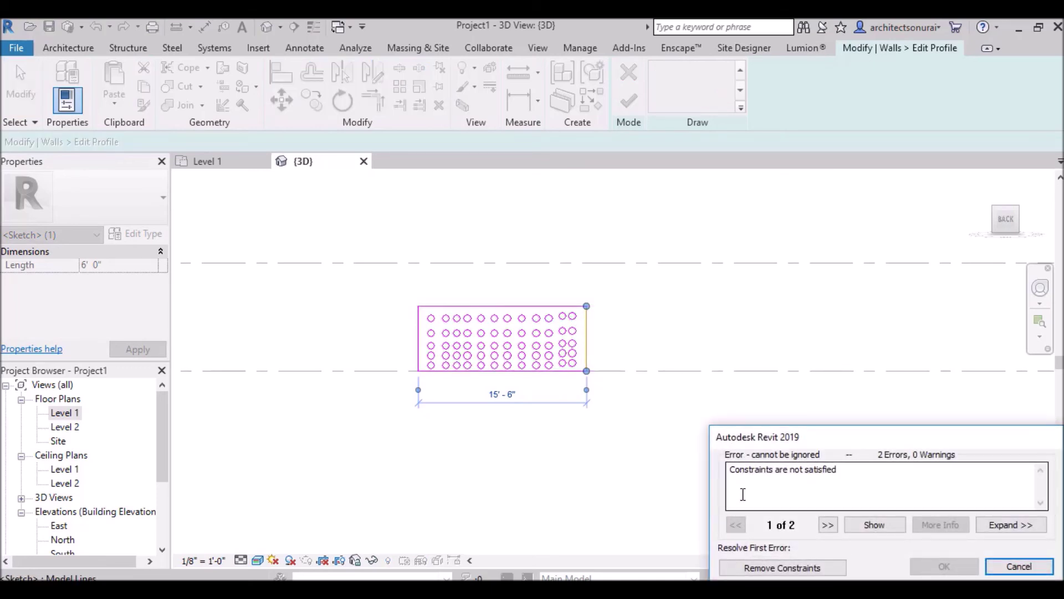
pyautogui.click(1019, 566)
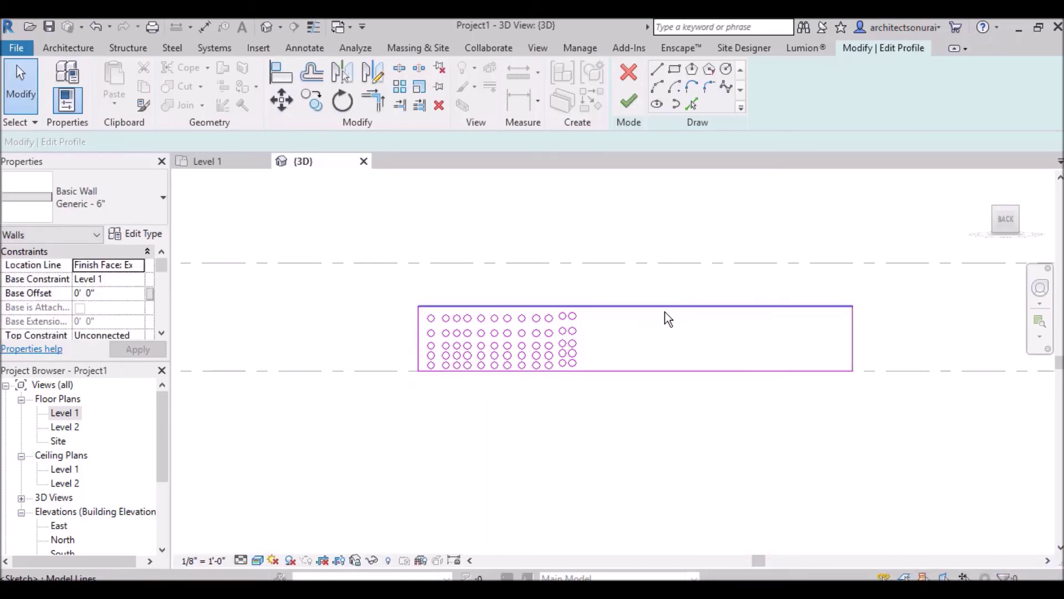
# Step: Copy all twelve columns of circles together 14'-4" to the right inside the wall outline and finish the profile edit
pyautogui.scroll(3, 546, 334)
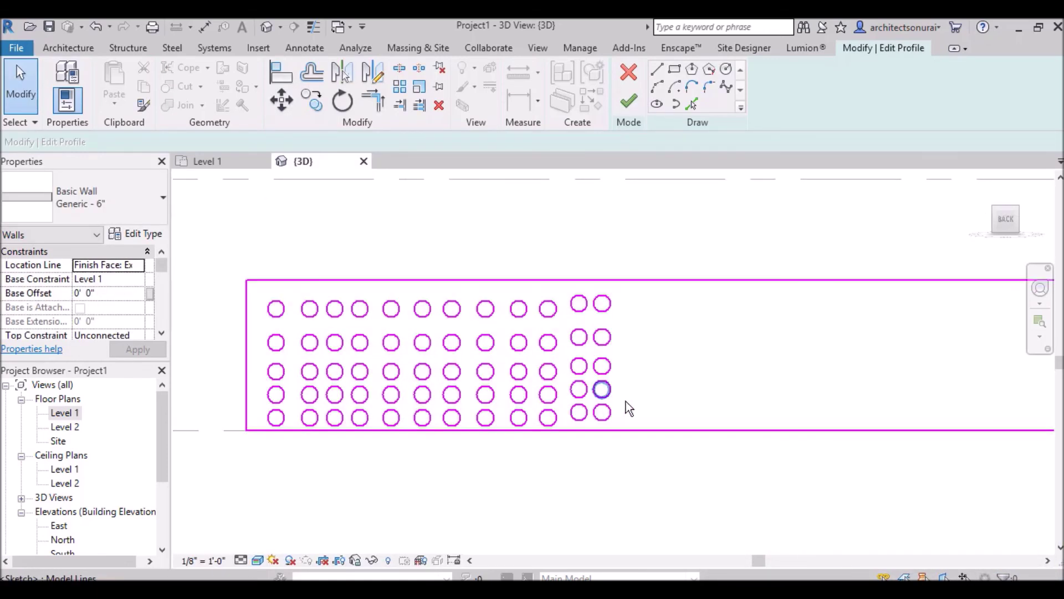
pyautogui.moveTo(635, 419)
pyautogui.mouseDown()
pyautogui.moveTo(382, 297)
pyautogui.moveTo(249, 297)
pyautogui.moveTo(263, 291)
pyautogui.mouseUp()
pyautogui.click(312, 100)
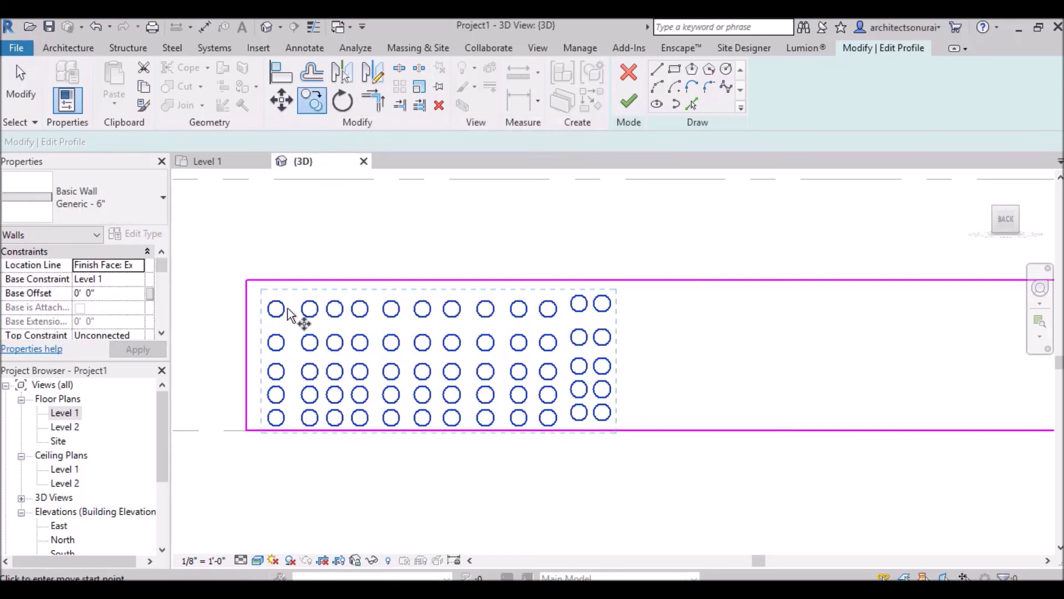
pyautogui.click(276, 309)
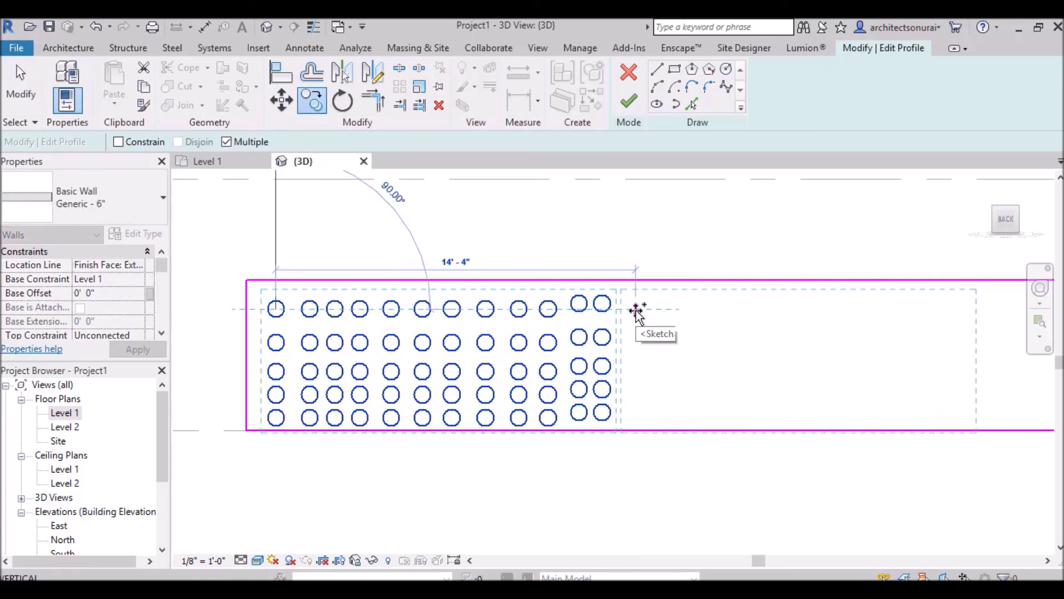
pyautogui.click(636, 309)
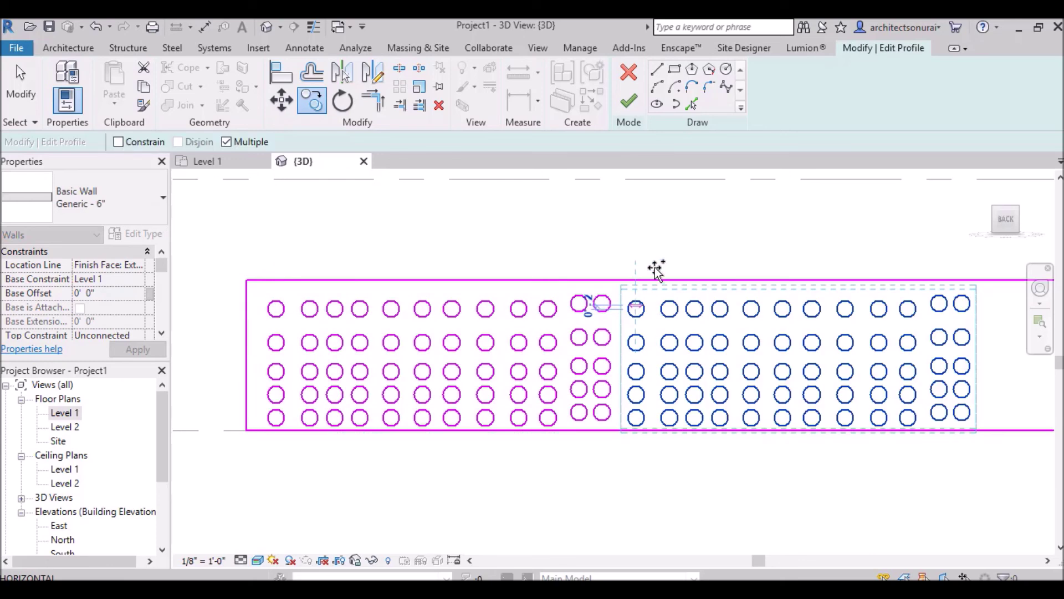
pyautogui.press('Escape')
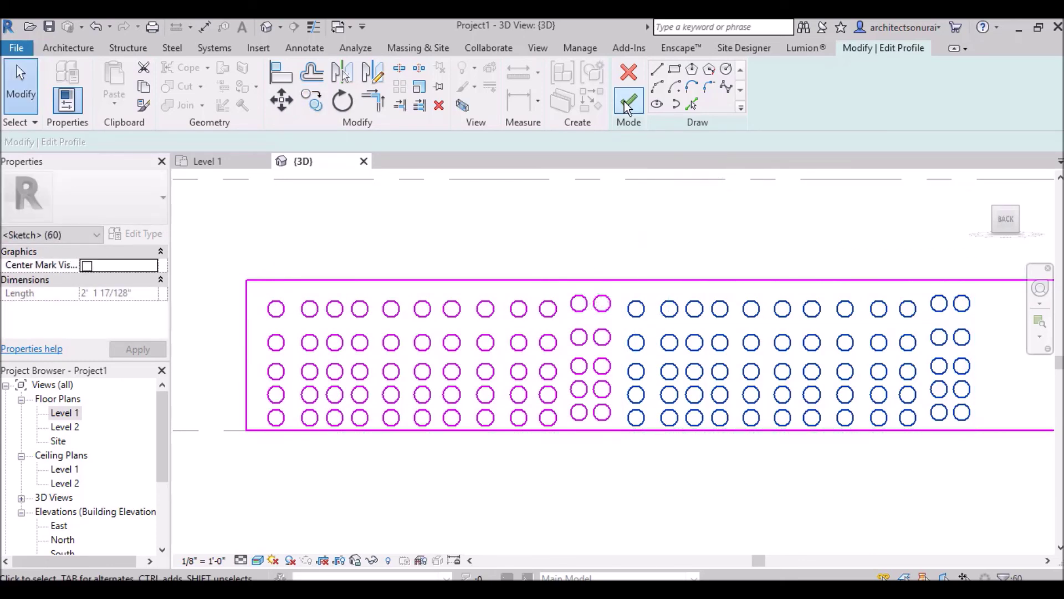
pyautogui.click(627, 104)
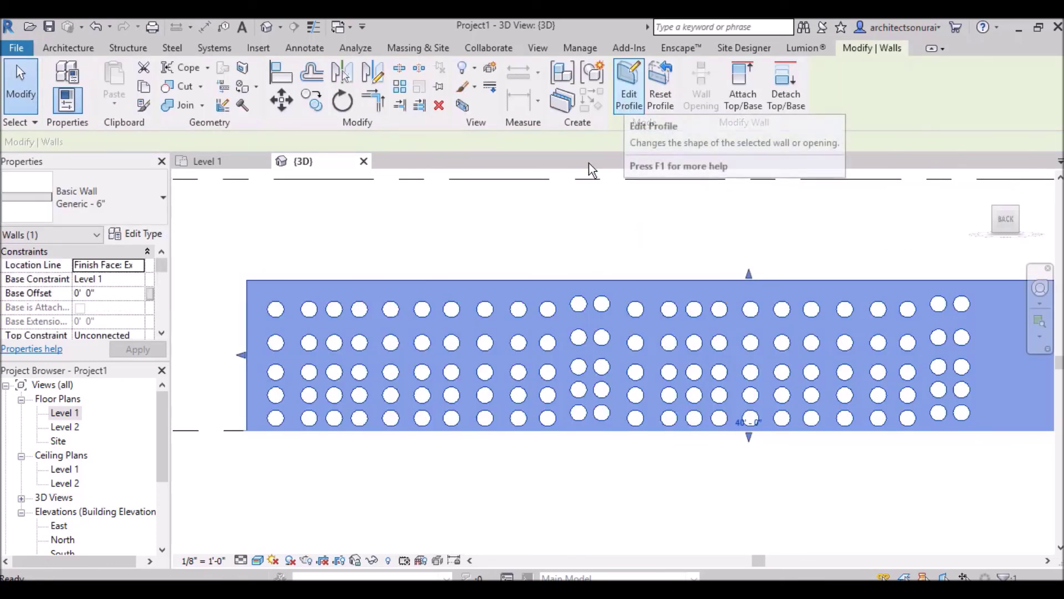
# Step: Examine the circular openings through the wall's thickness and along its length from an angled 3D view
pyautogui.moveTo(1005, 222)
pyautogui.mouseDown()
pyautogui.moveTo(969, 246)
pyautogui.moveTo(788, 240)
pyautogui.mouseUp()
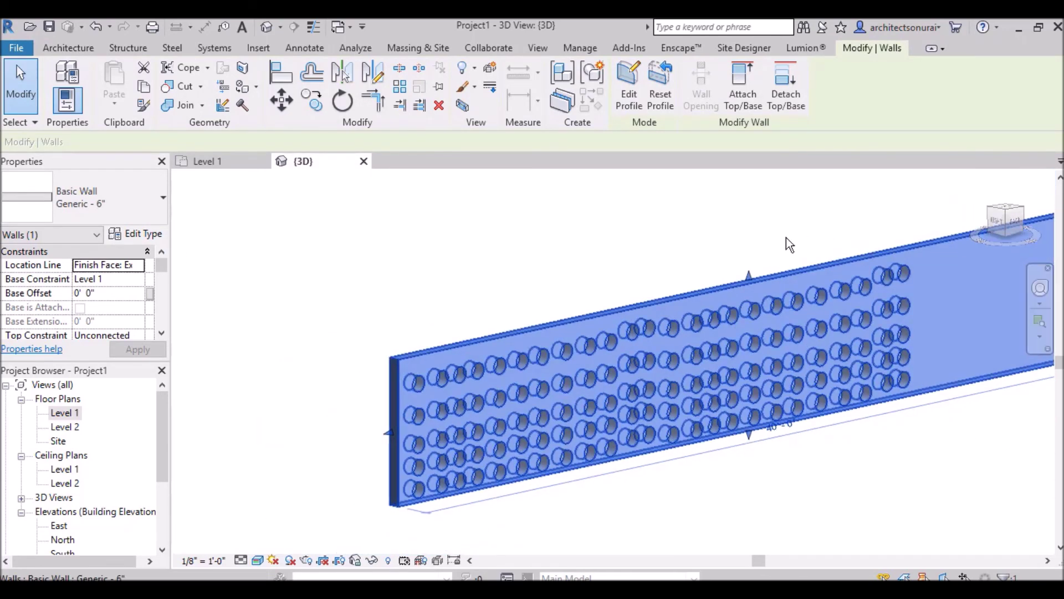
pyautogui.click(578, 254)
pyautogui.scroll(-2, 372, 349)
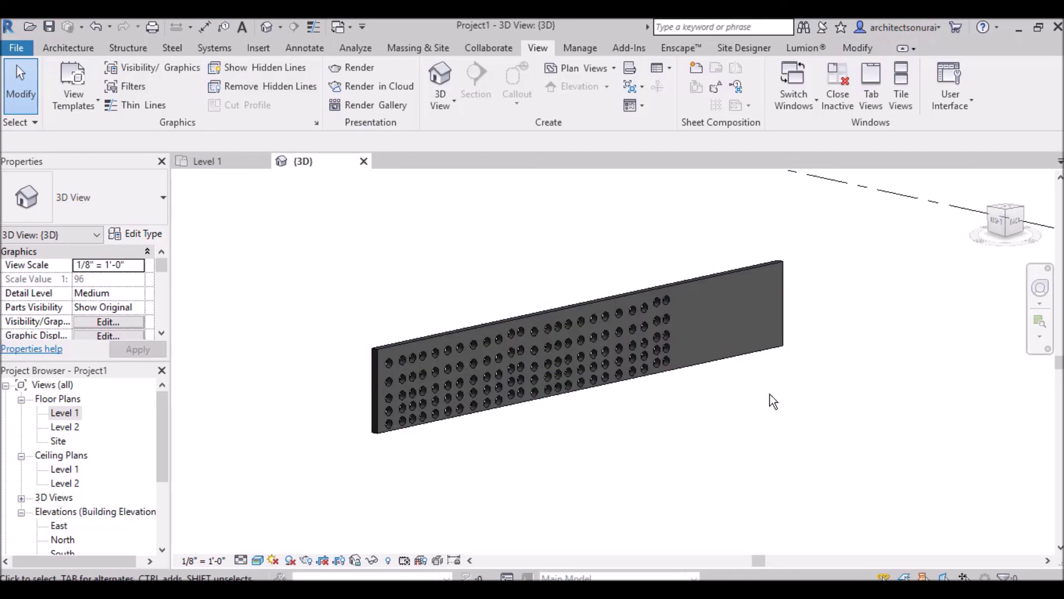
pyautogui.scroll(2, 663, 309)
pyautogui.scroll(4, 348, 389)
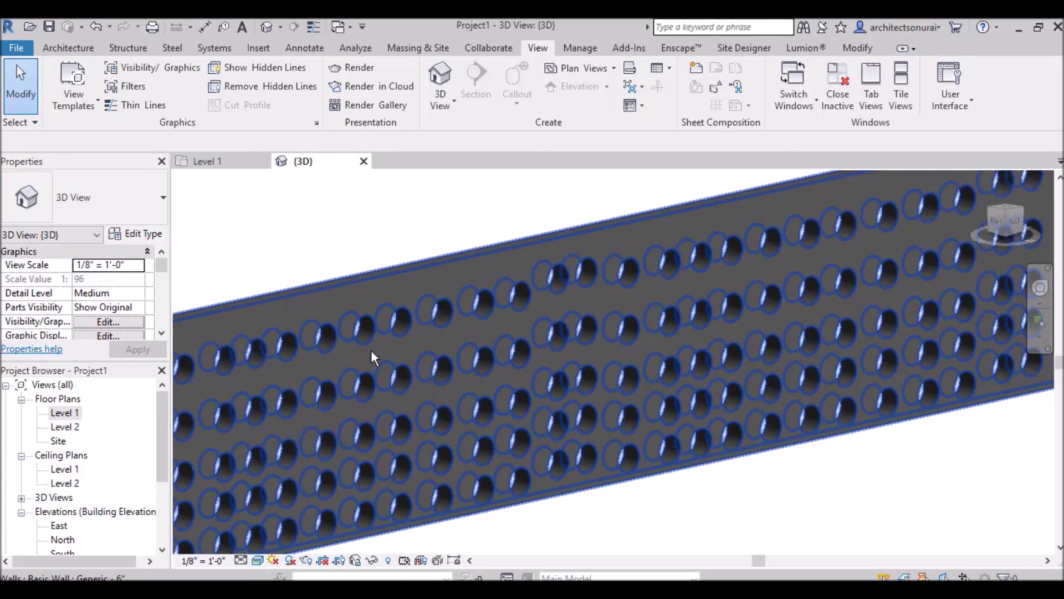
pyautogui.scroll(-2, 407, 334)
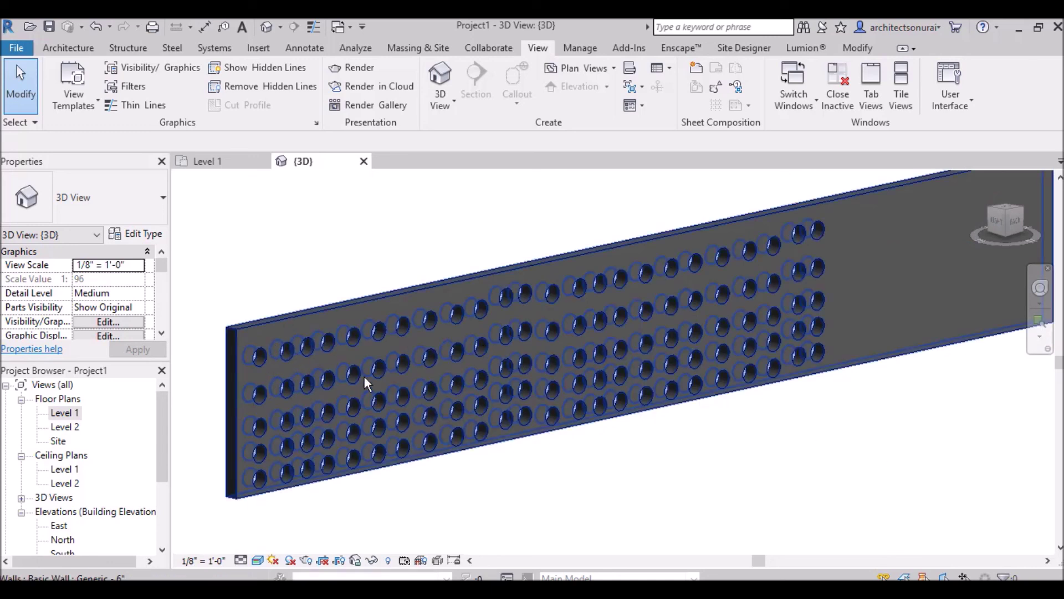
pyautogui.scroll(-2, 813, 378)
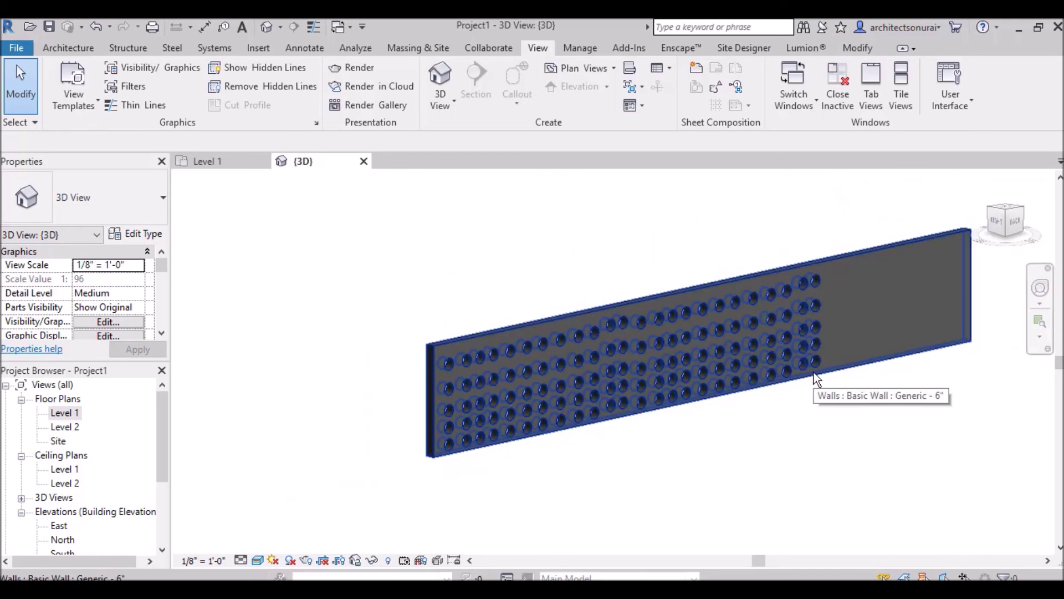